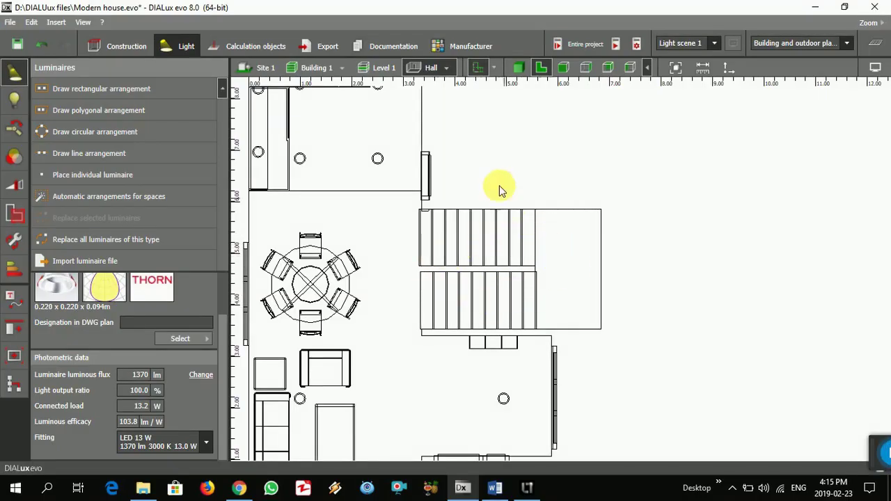
- Switch to the Manufacturer page to browse luminaire makers
left_click(459, 48)
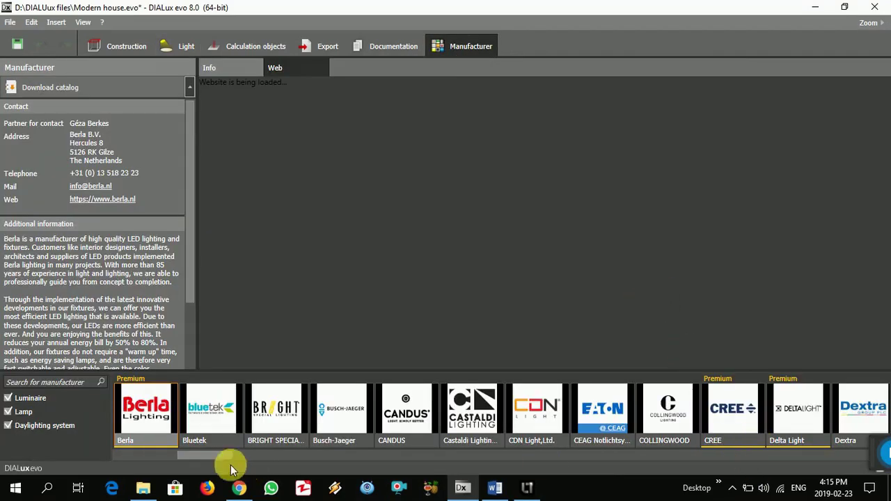
- Scroll the manufacturer carousel and select Thorn Lighting to show its contacts and website
left_click_drag(220, 459, 789, 456)
scroll(750, 458, "down", 2)
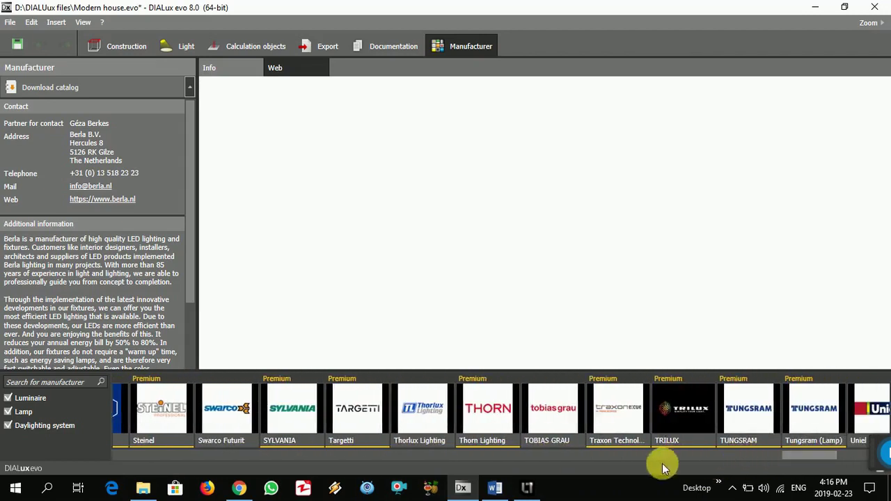
left_click(485, 413)
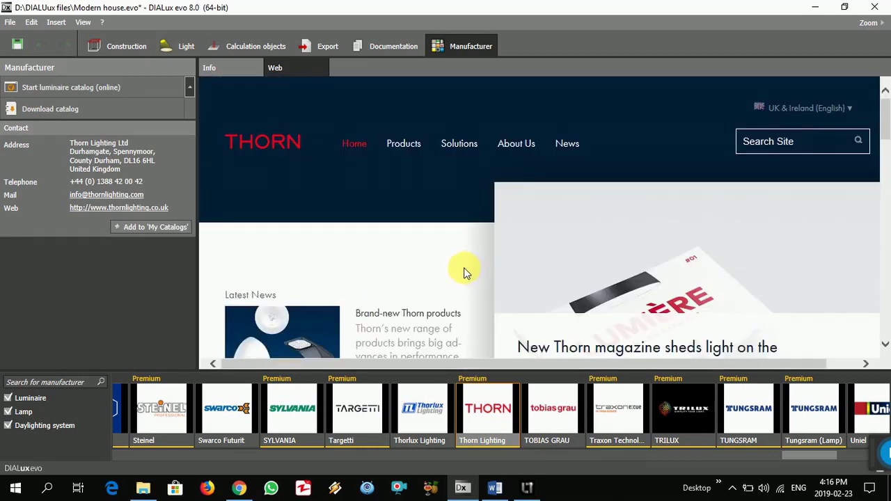
- Open Thorn's Indoor Lighting Wall and Ceiling Decorative Luminaires range, listing 252 products
scroll(464, 267, "down", 10)
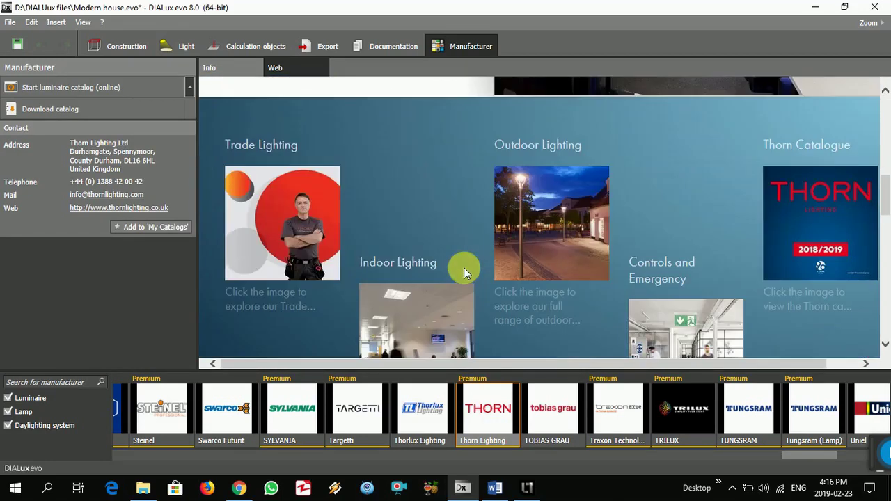
scroll(432, 258, "down", 3)
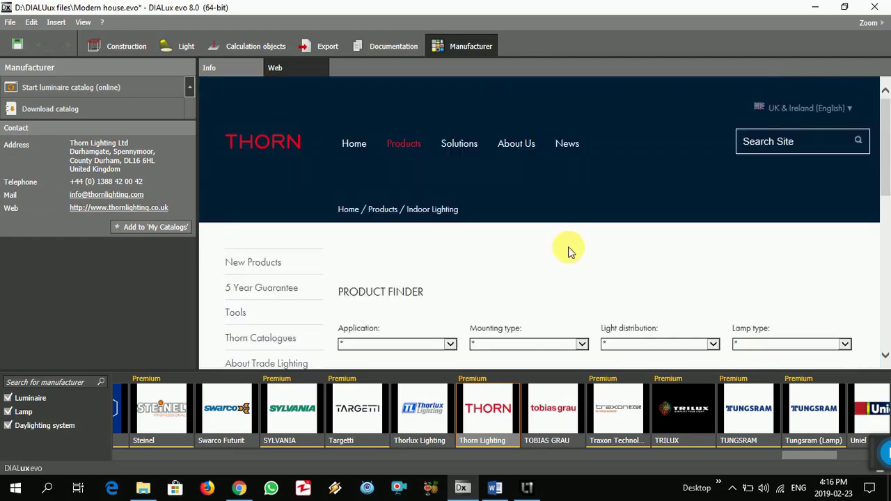
scroll(568, 250, "down", 3)
scroll(568, 253, "down", 5)
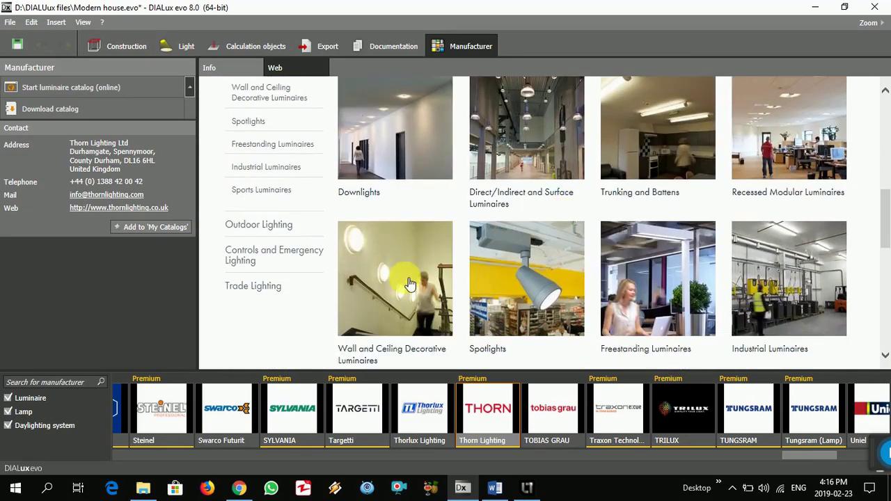
left_click(405, 278)
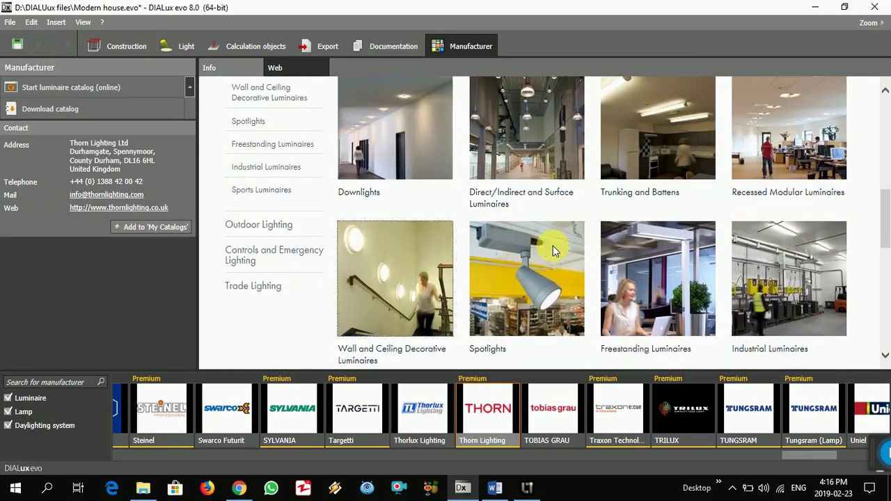
scroll(553, 249, "down", 3)
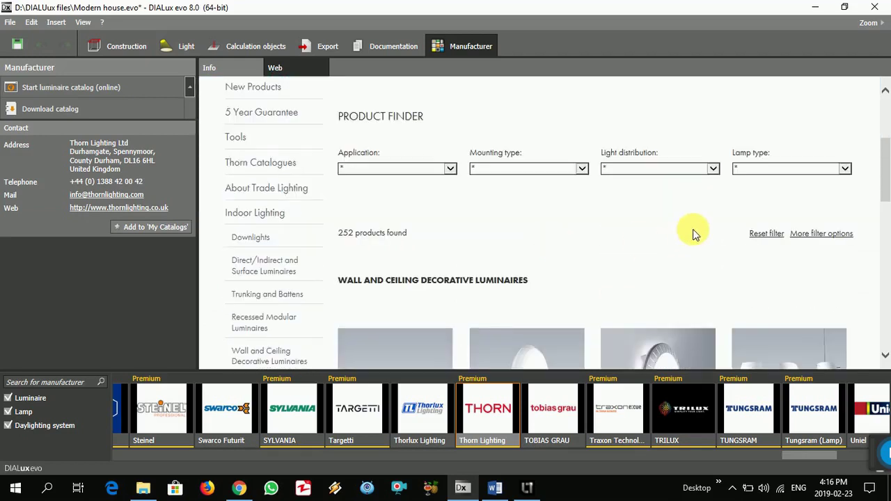
- Filter Thorn's decorative luminaires to LED lamps at 32.5 W per lamp, leaving 20 results
left_click(844, 169)
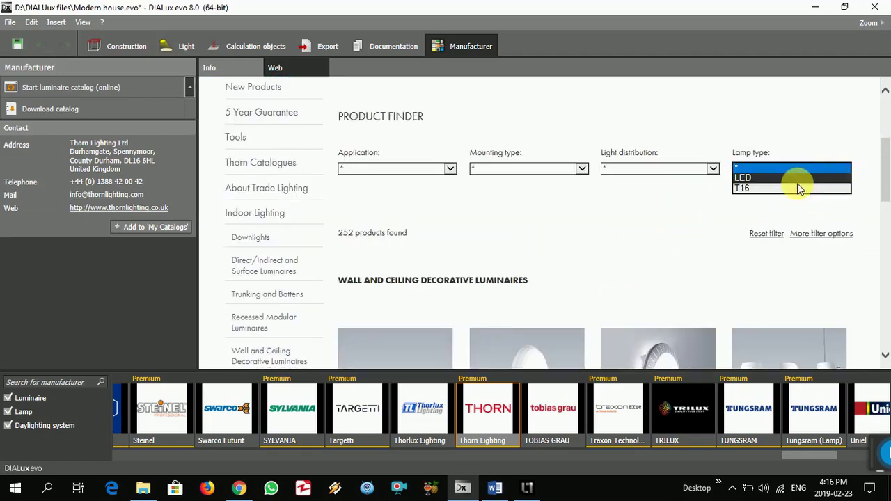
left_click(766, 178)
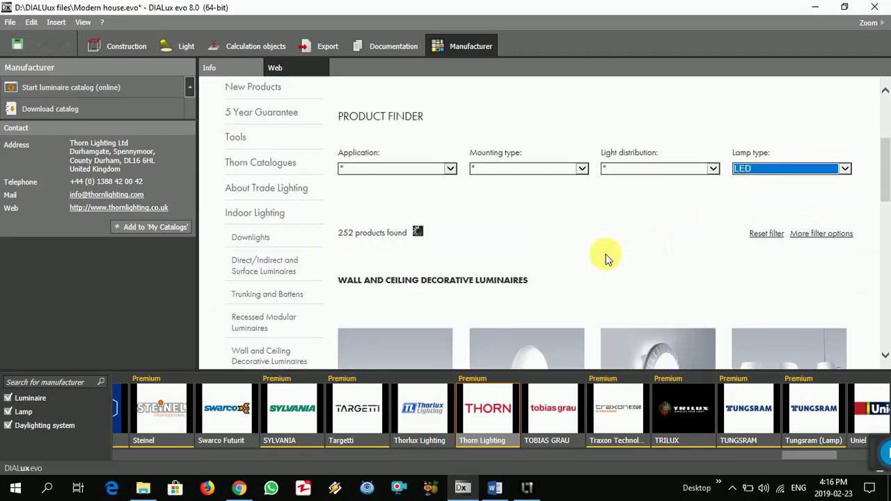
left_click(840, 236)
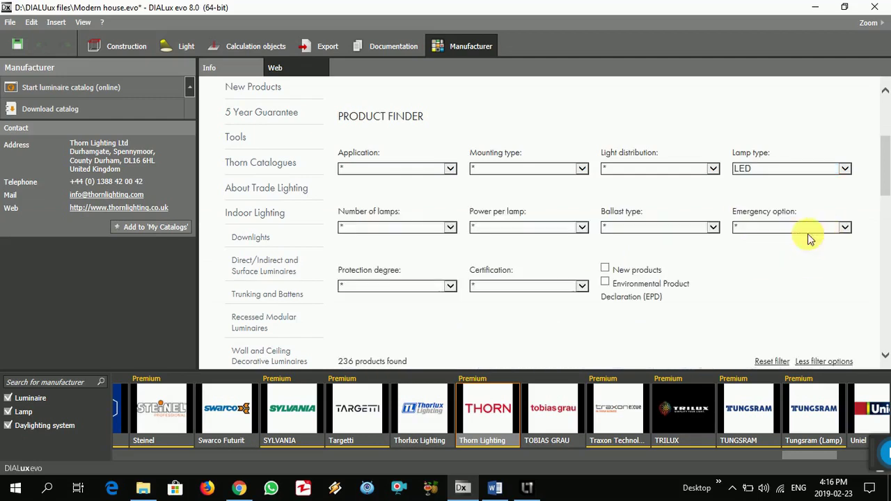
left_click(582, 230)
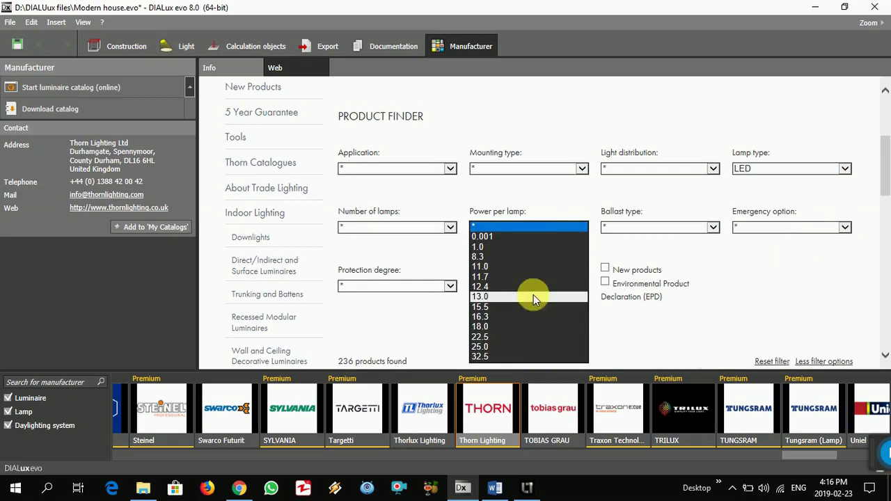
left_click(511, 357)
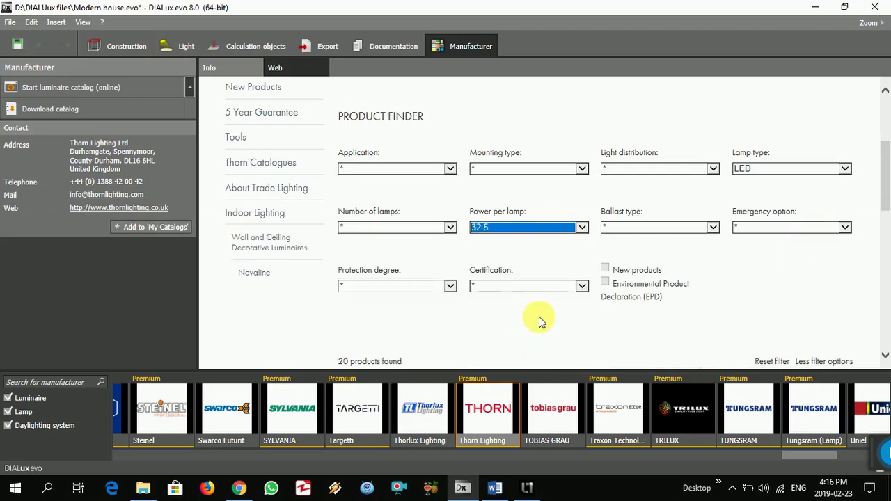
- Open the Novaline product page from the filtered results
scroll(541, 320, "down", 4)
scroll(541, 320, "down", 1)
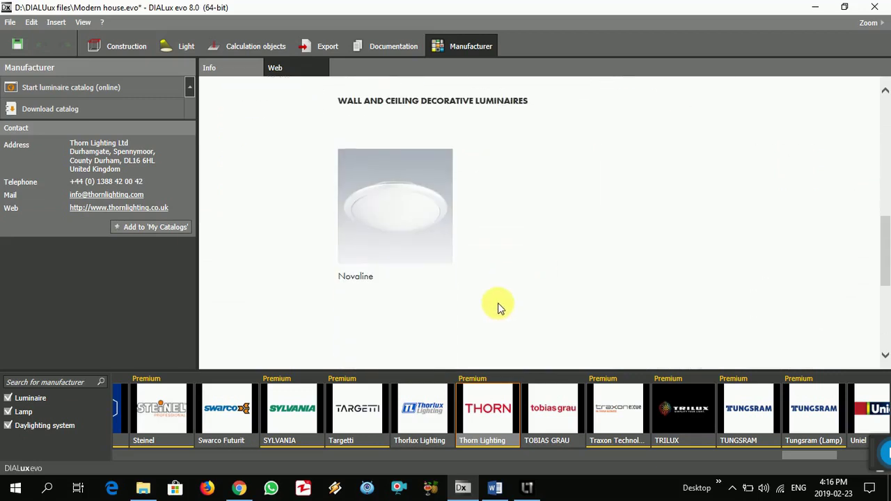
left_click(403, 216)
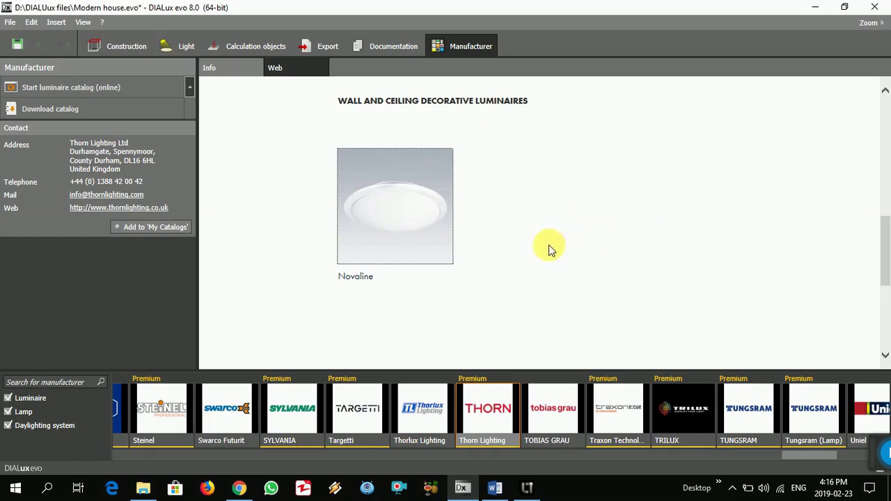
scroll(548, 248, "down", 10)
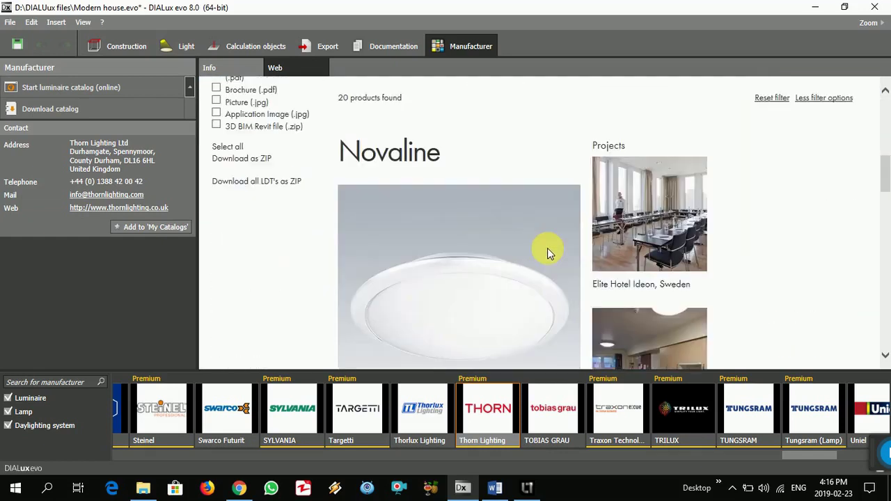
- Download the DIALux file 281286.uld for Novaline's microwave sensor, emergency variant
scroll(548, 252, "down", 5)
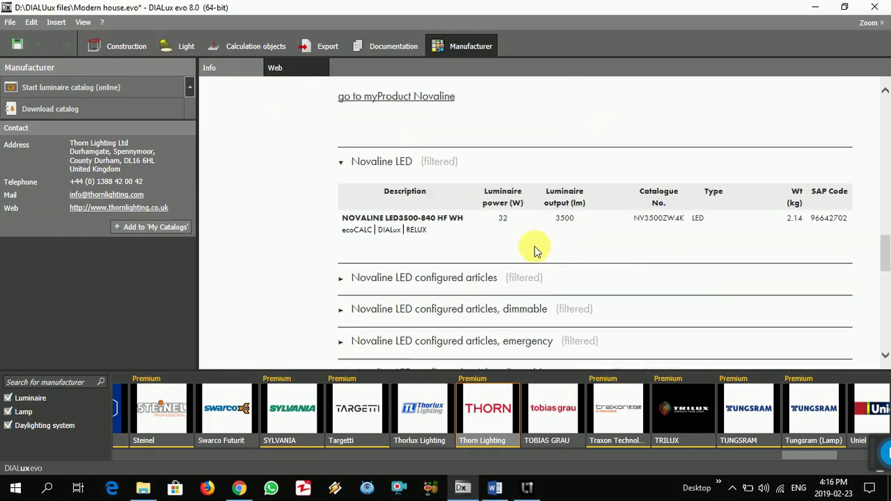
scroll(506, 207, "down", 1)
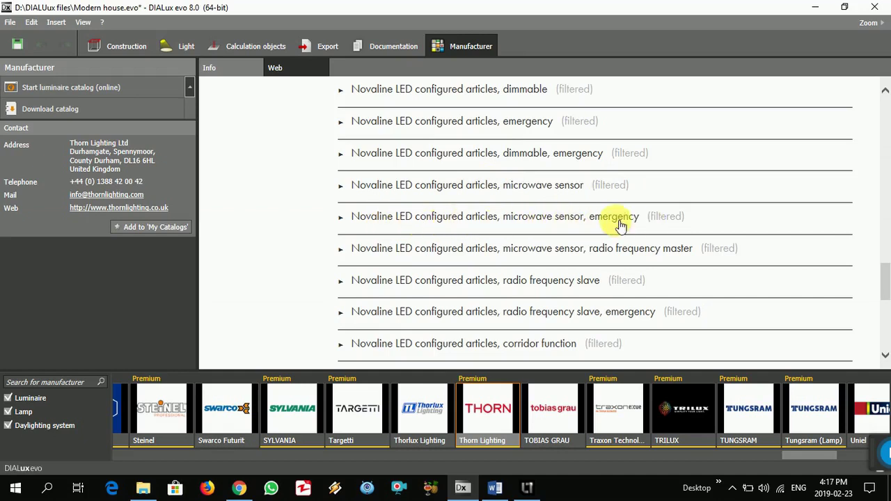
left_click(500, 218)
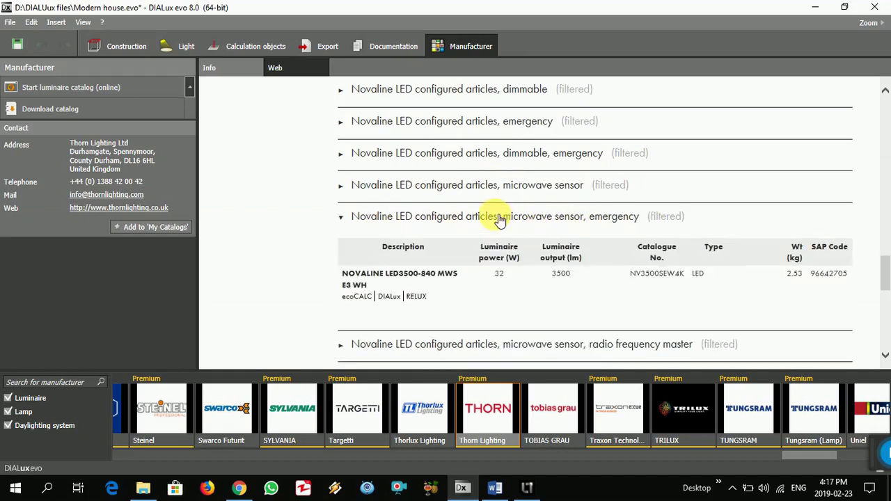
scroll(500, 219, "down", 1)
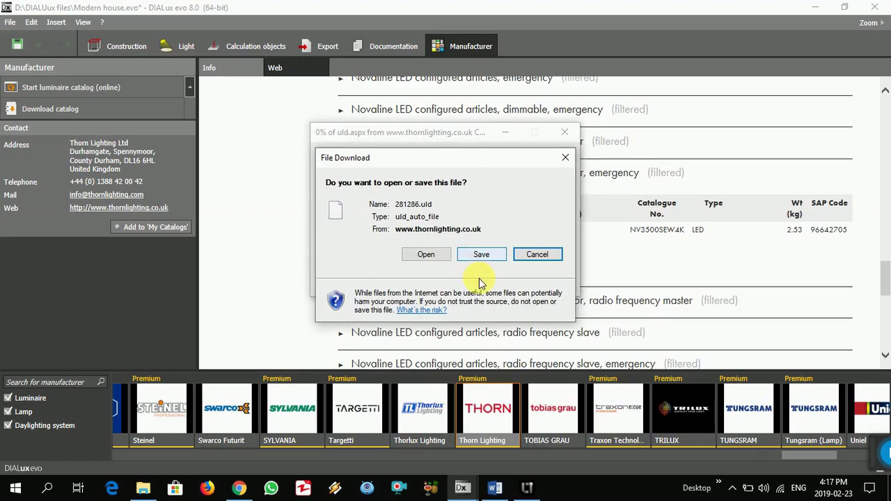
left_click(428, 255)
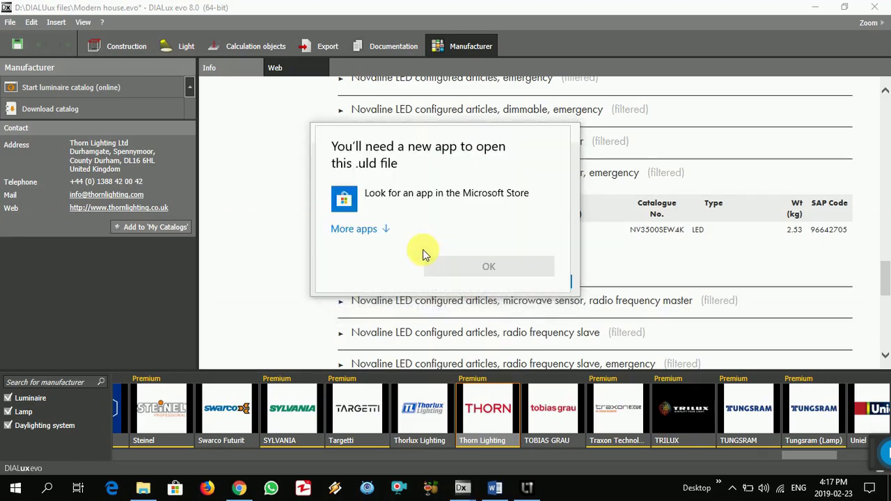
key("Escape")
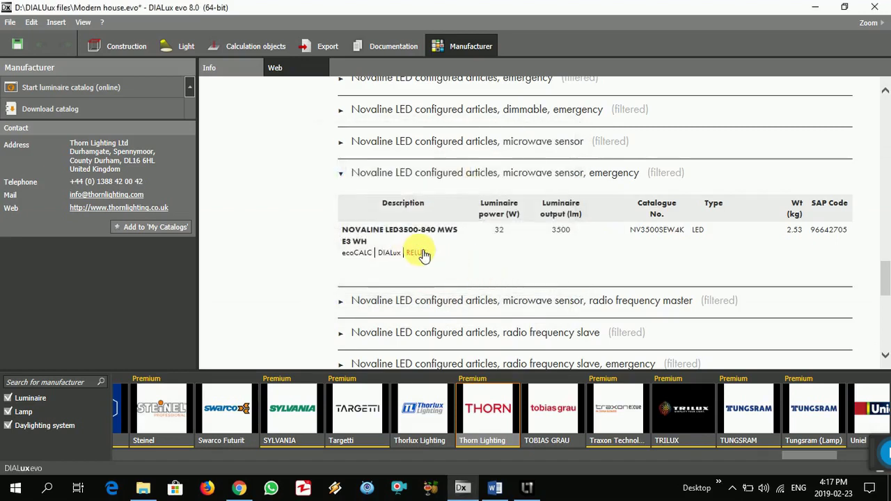
left_click(182, 44)
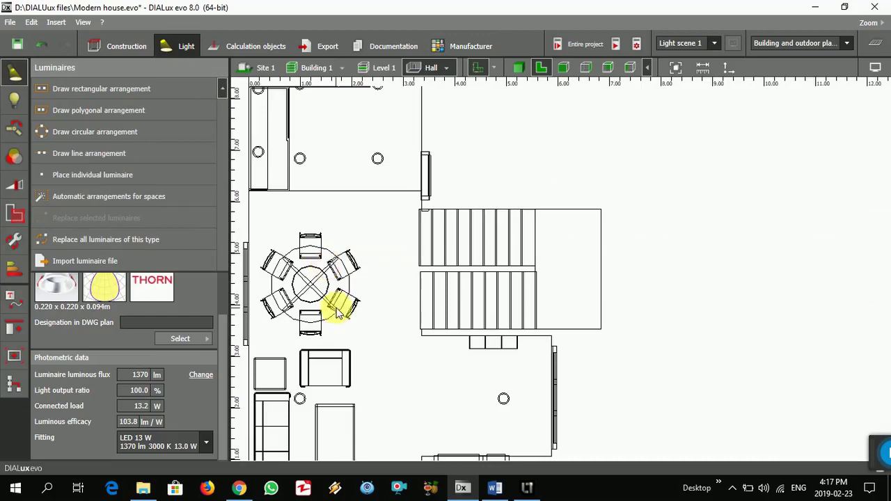
- Load 307657.uld from the Lights folder as the current 3700 lm, 33.5 W luminaire
left_click(180, 338)
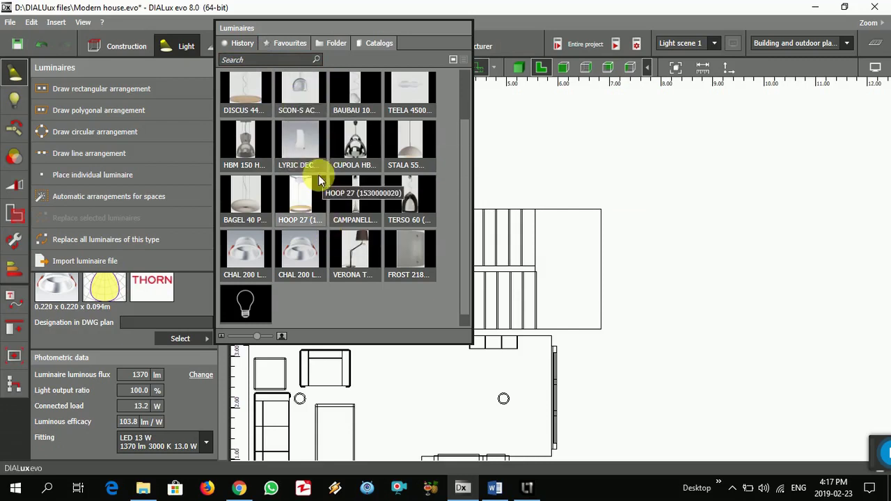
left_click(285, 43)
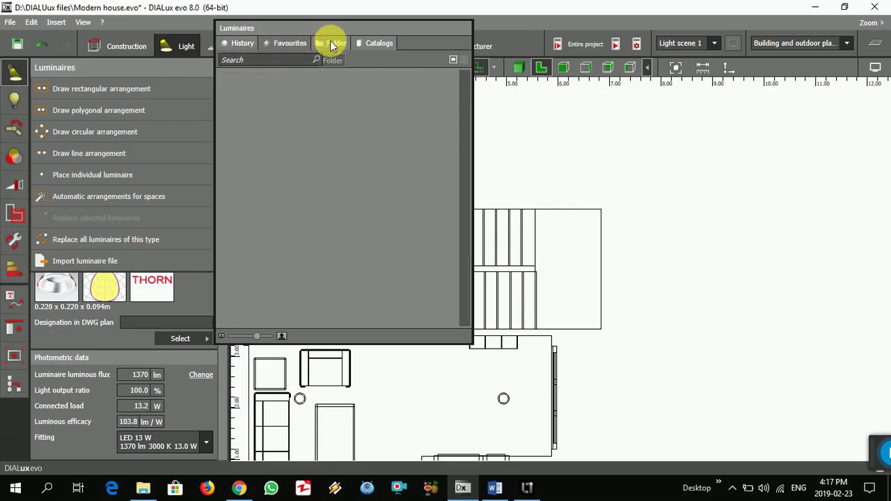
left_click(333, 42)
left_click(245, 92)
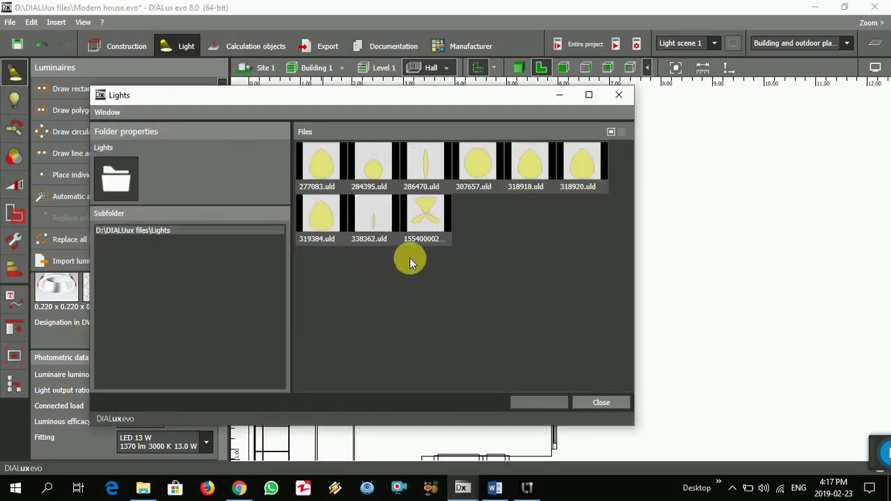
left_click(481, 167)
left_click(534, 402)
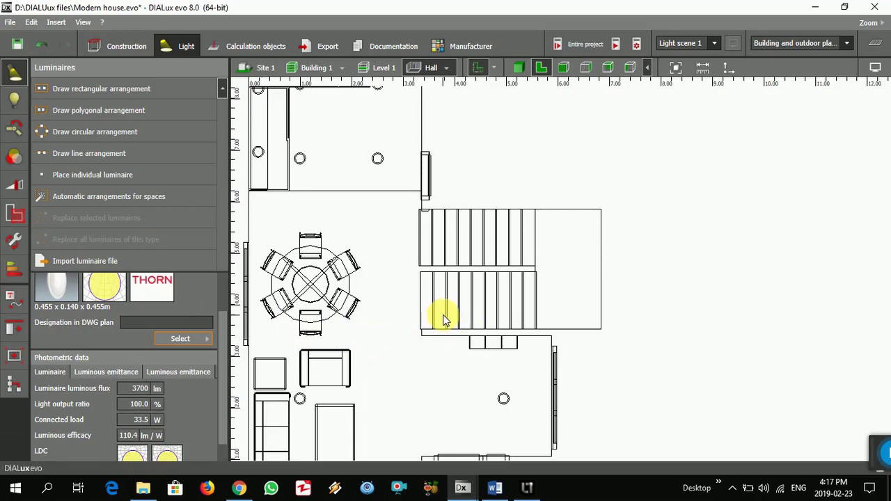
- View the house in 3D with realistic rendering instead of false colours, then return to the Hall plan
scroll(446, 318, "up", 1)
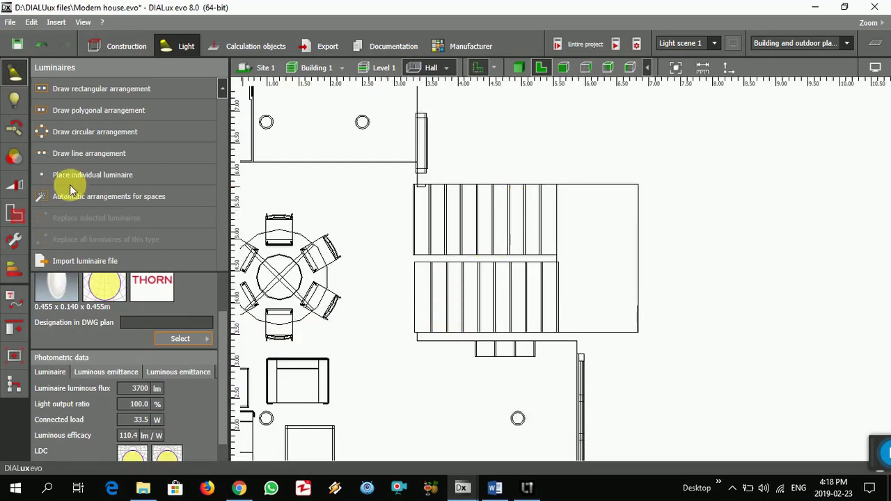
left_click(518, 67)
scroll(508, 253, "down", 5)
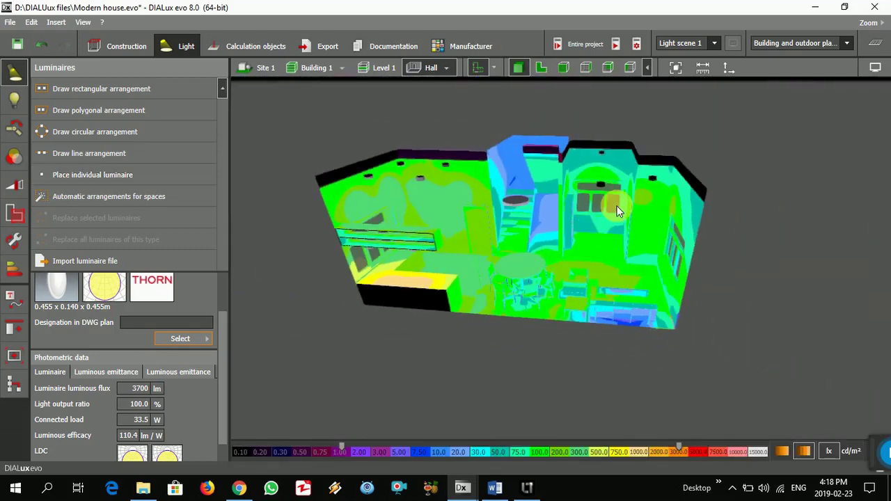
left_click(875, 67)
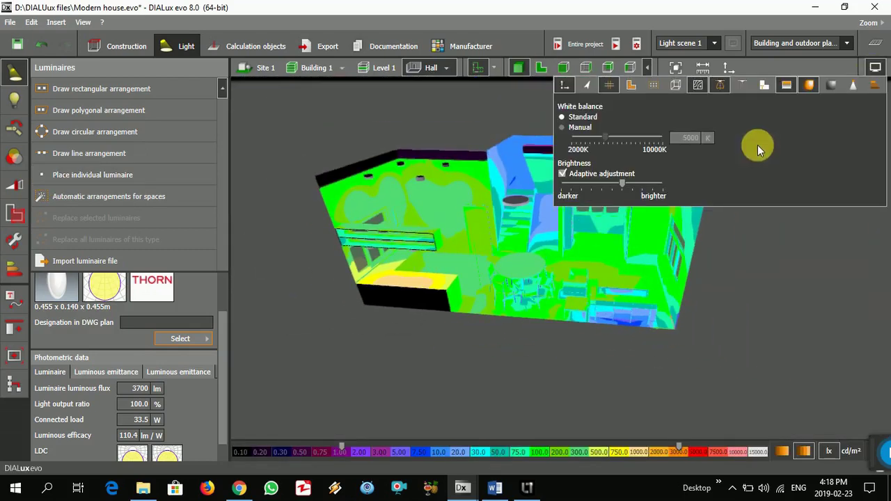
left_click(809, 84)
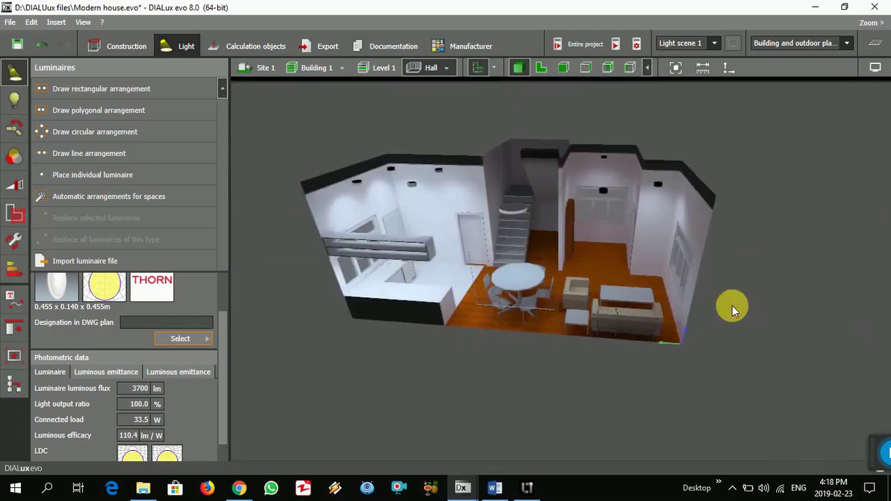
scroll(503, 215, "up", 3)
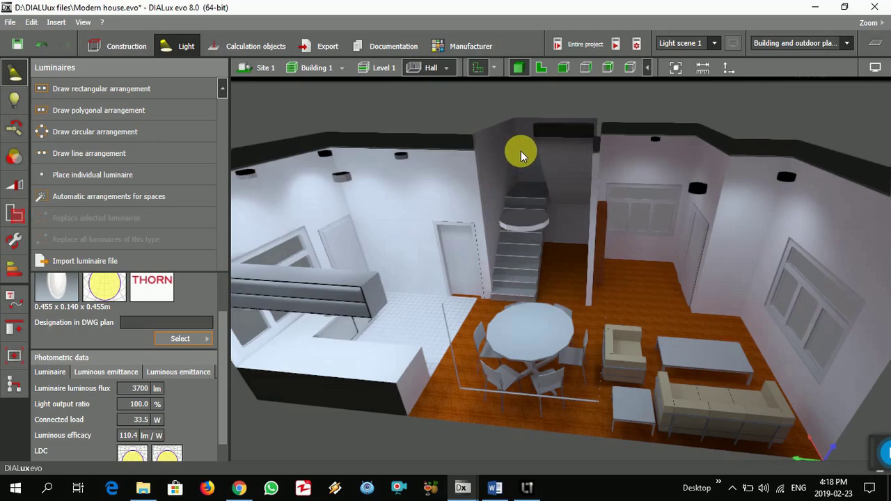
left_click(541, 67)
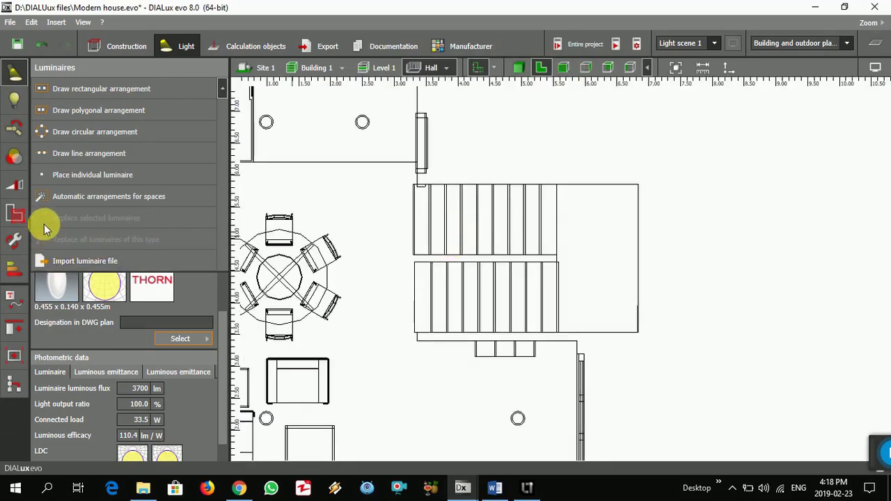
- Place one luminaire on the stair wall and rotate it -90° to face into the room
left_click(72, 174)
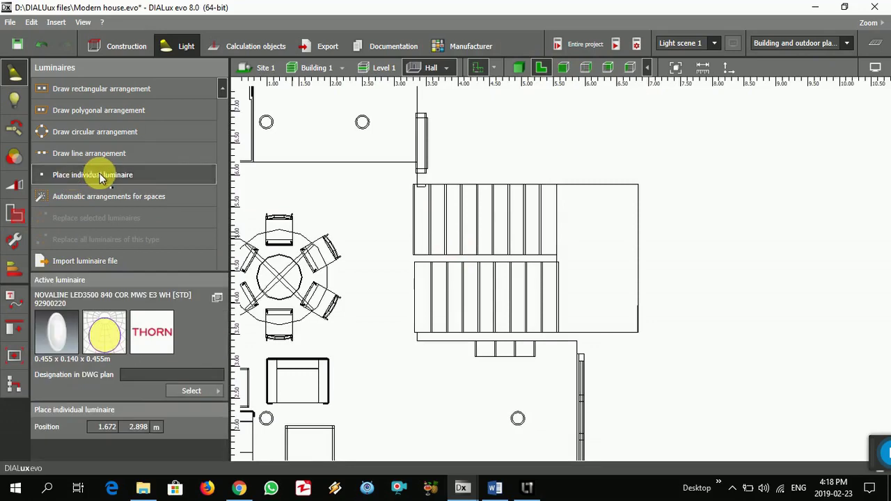
left_click(587, 185)
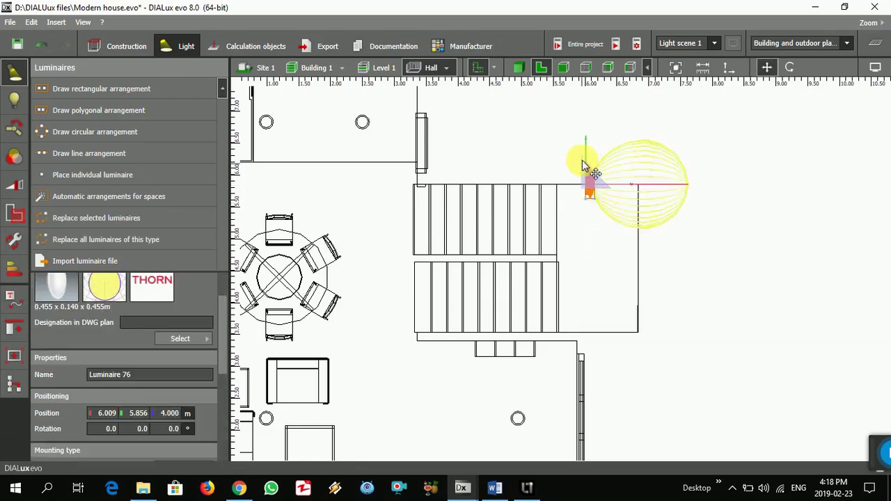
scroll(589, 180, "up", 4)
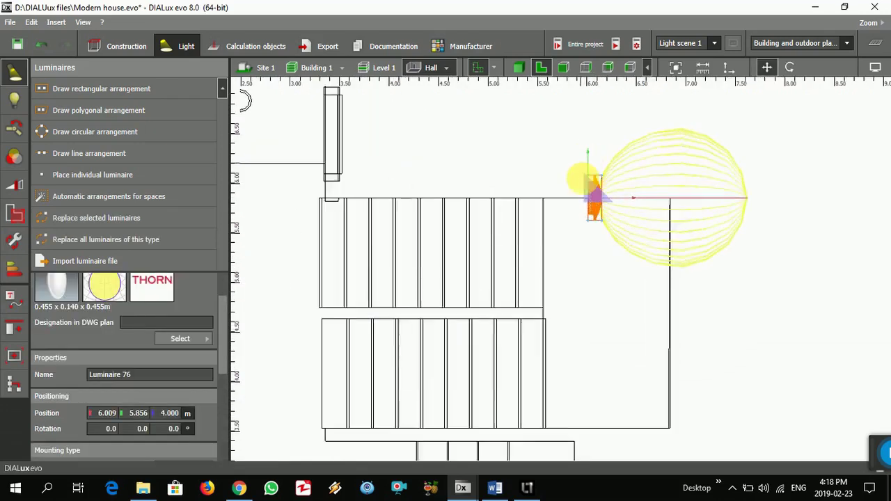
right_click(602, 204)
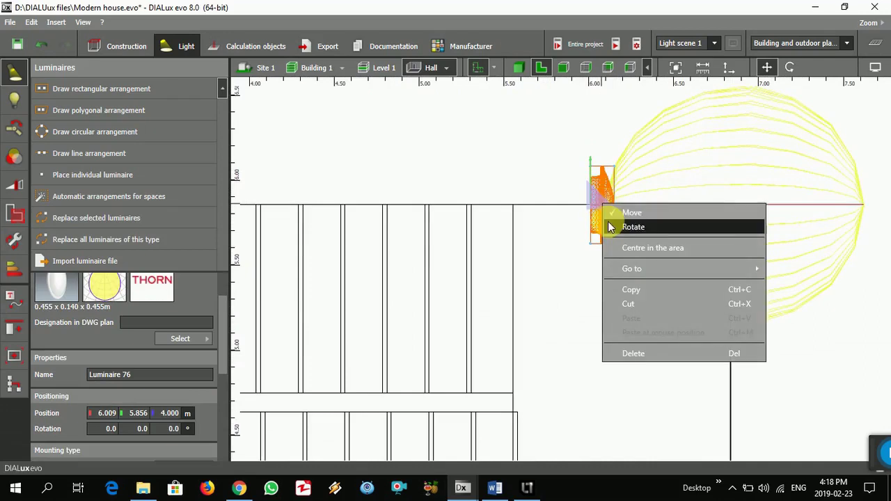
left_click(613, 227)
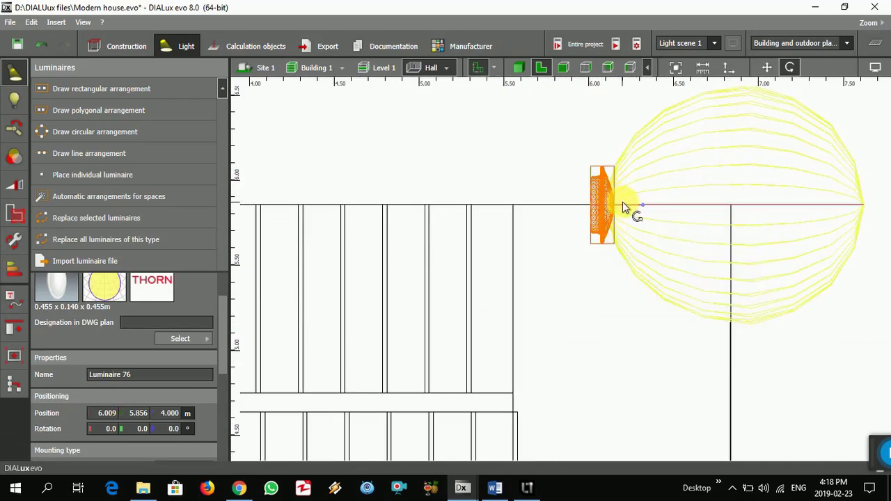
left_click(603, 237)
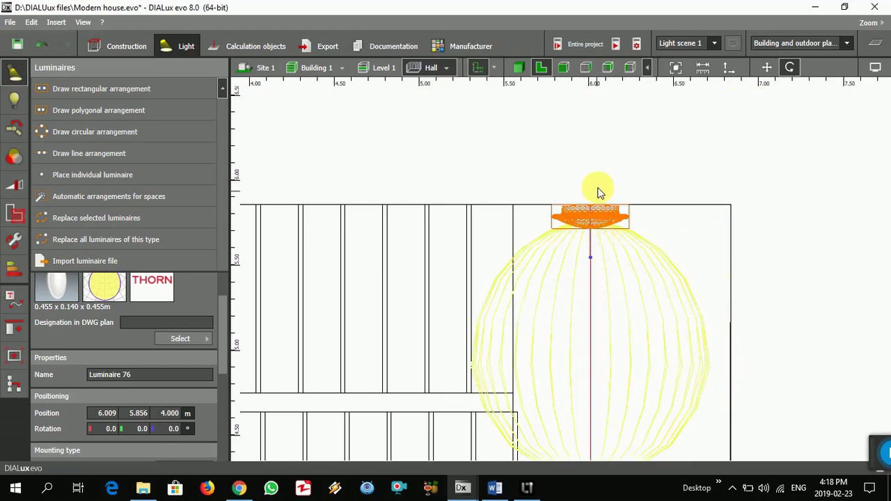
scroll(600, 192, "down", 5)
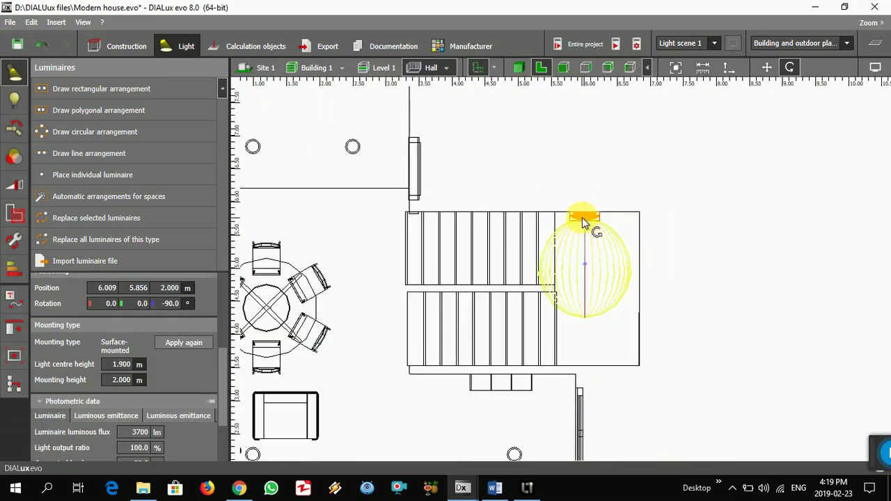
- Move the stair-wall luminaire left along the wall to X 3.868 m
right_click(583, 216)
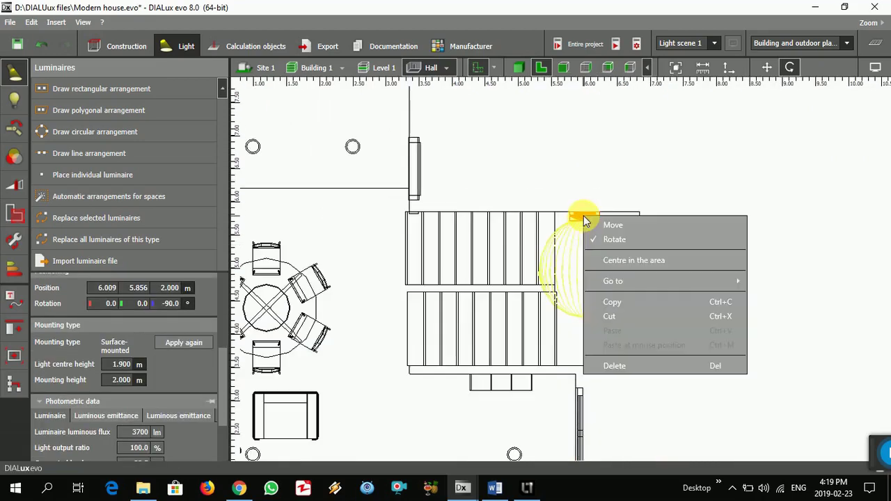
left_click(594, 222)
left_click_drag(593, 222, 443, 221)
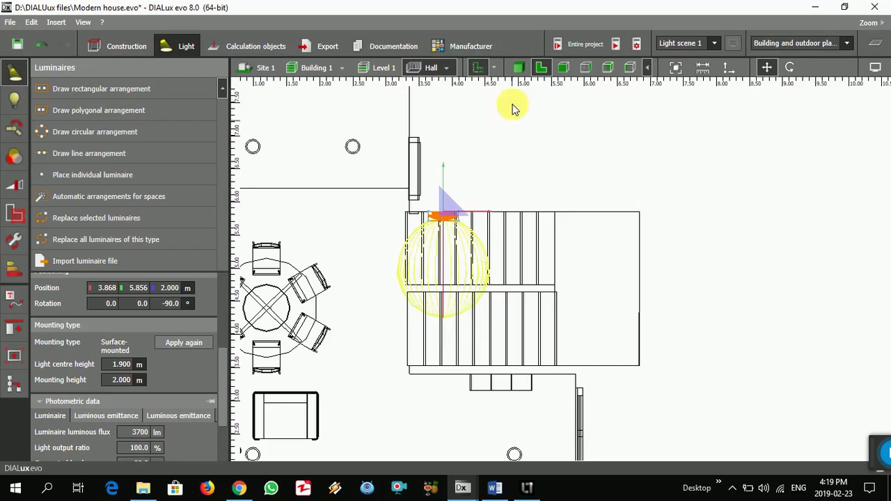
- Check the luminaire beside the staircase in 3D, then show the Hall as an elevation
left_click(519, 68)
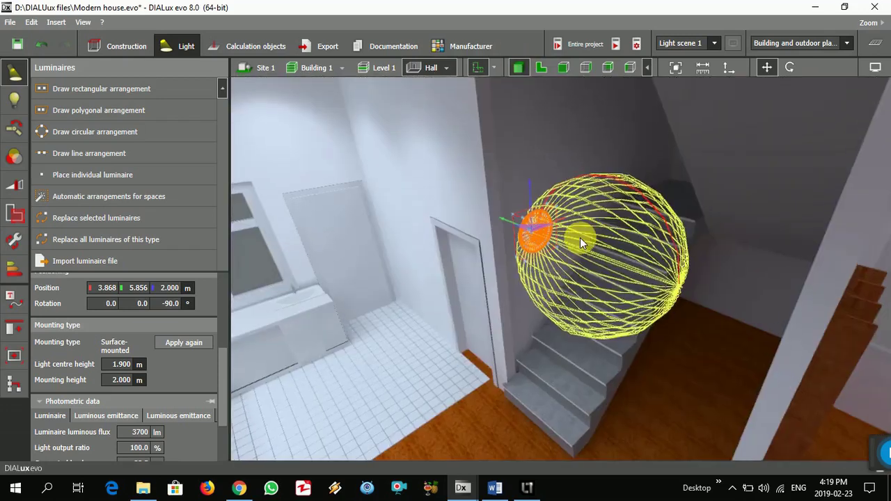
left_click(473, 418)
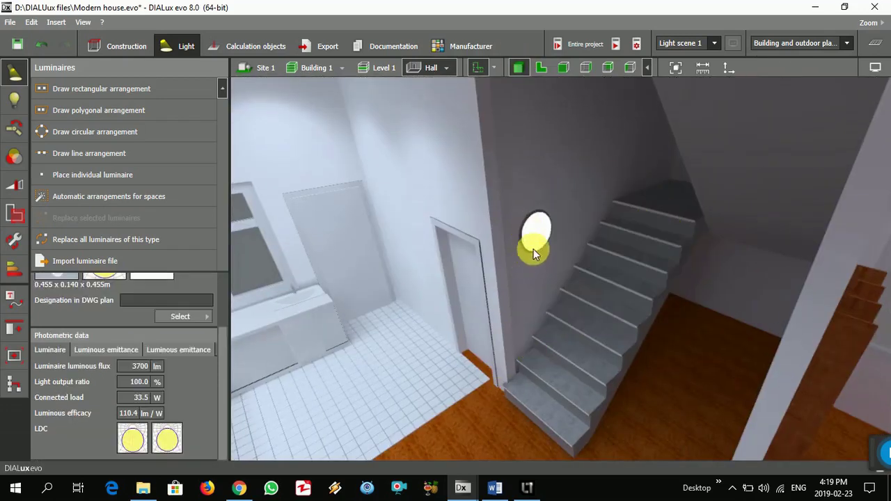
middle_click_drag(532, 253, 565, 242)
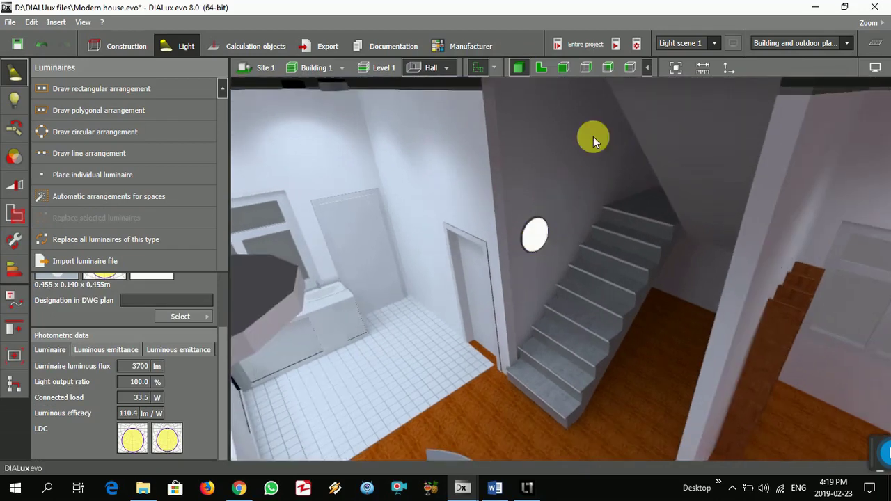
left_click(607, 67)
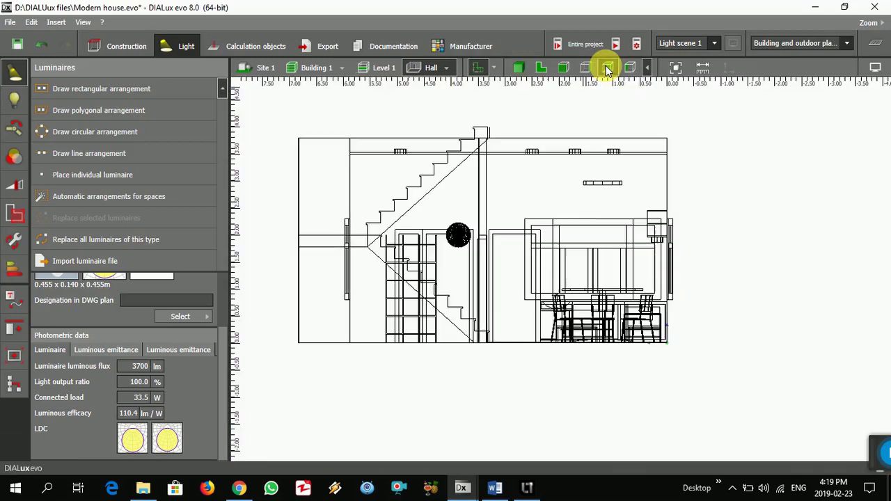
- Copy the stair-wall luminaire and paste a duplicate onto the Hall floor plan
left_click(542, 67)
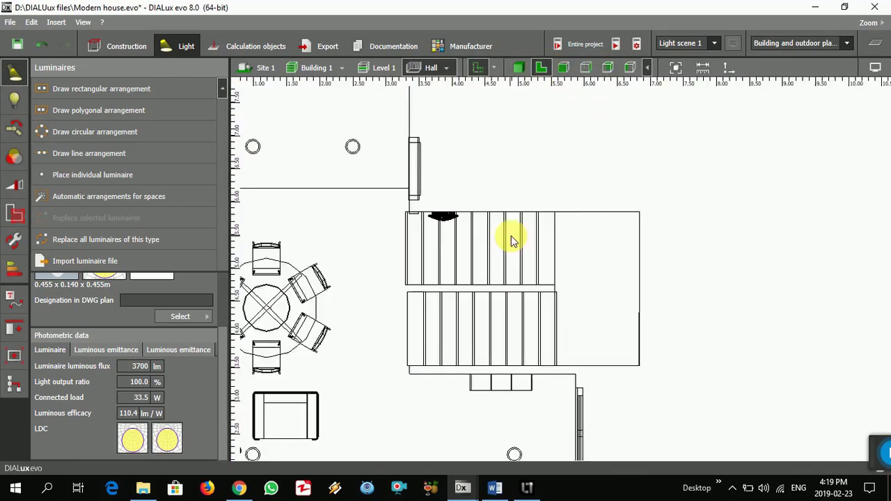
left_click(445, 220)
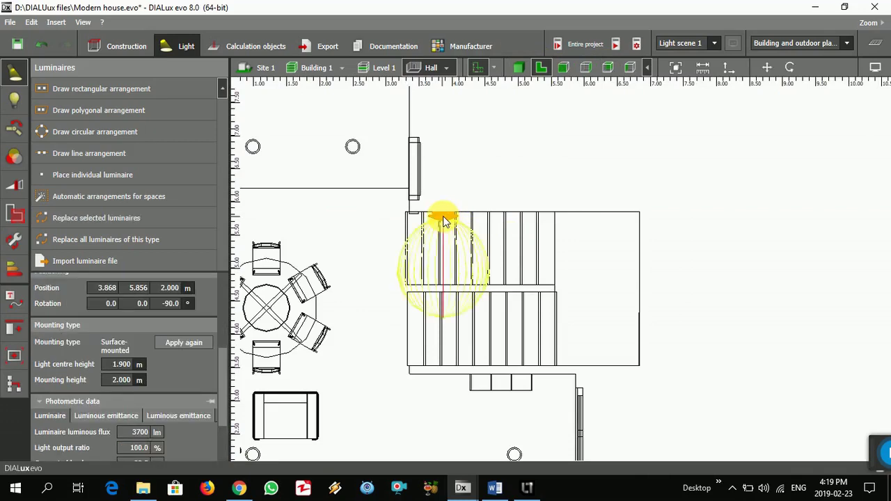
right_click(444, 219)
left_click(476, 303)
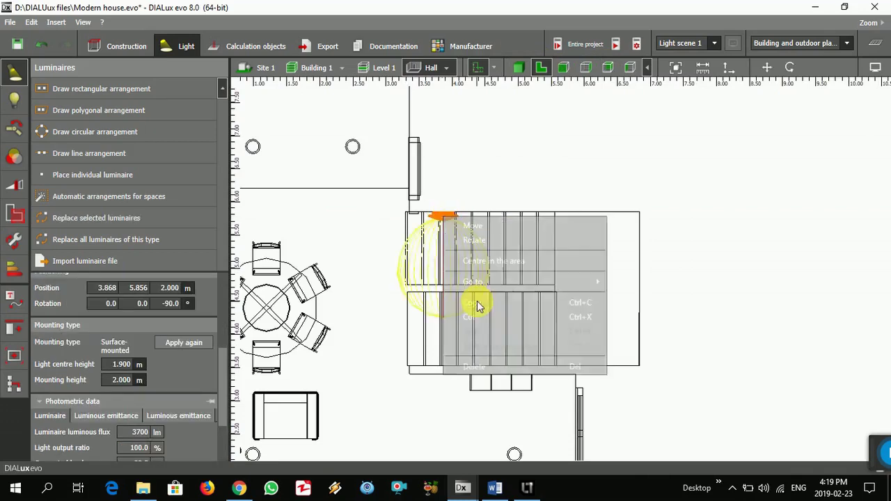
right_click(521, 170)
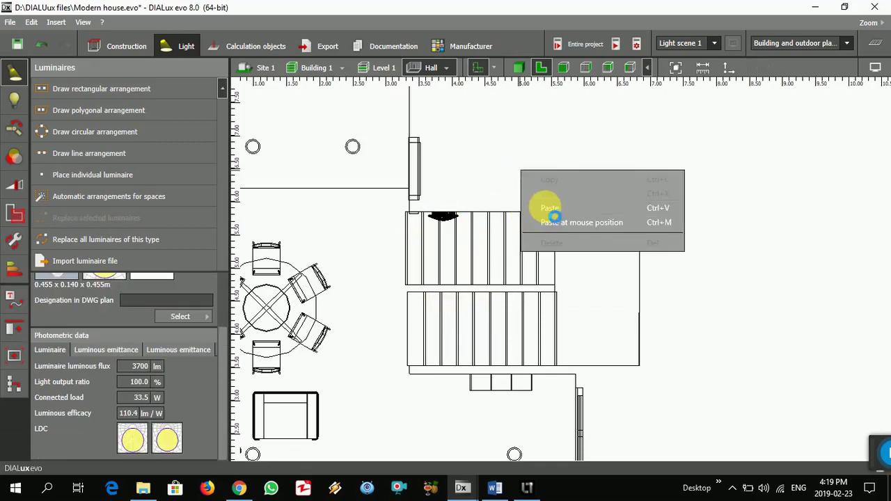
left_click(550, 209)
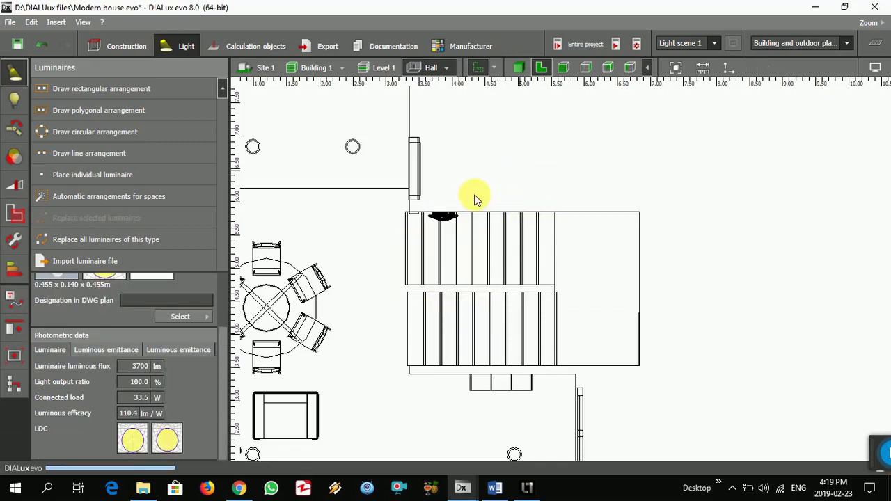
- Drag the copy right along the stair wall to X 6.167 m, Y 5.856 m
left_click(446, 218)
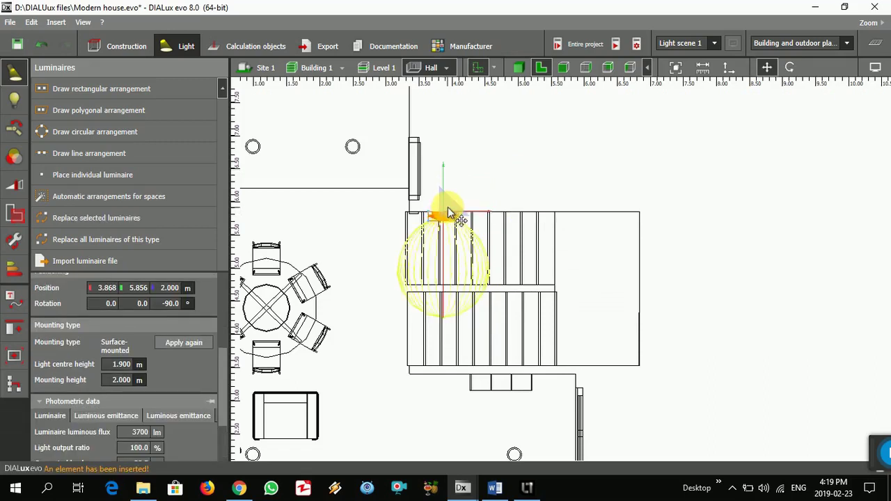
left_click_drag(446, 218, 601, 212)
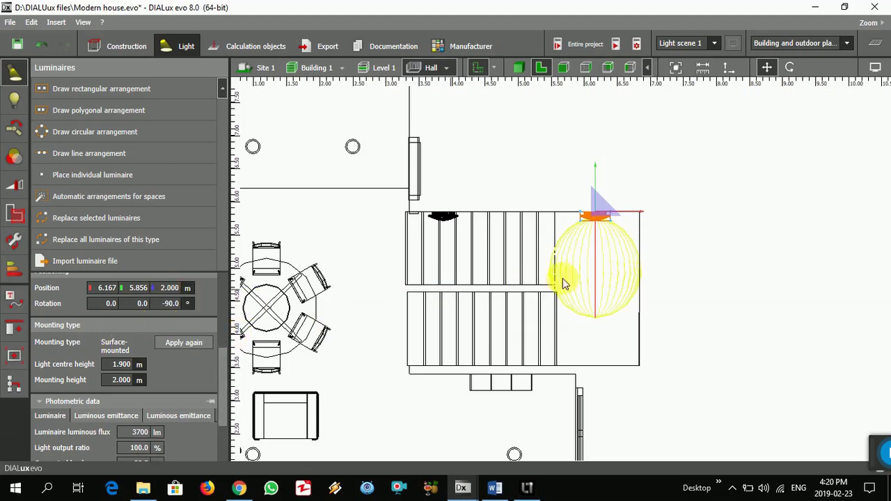
left_click(174, 291)
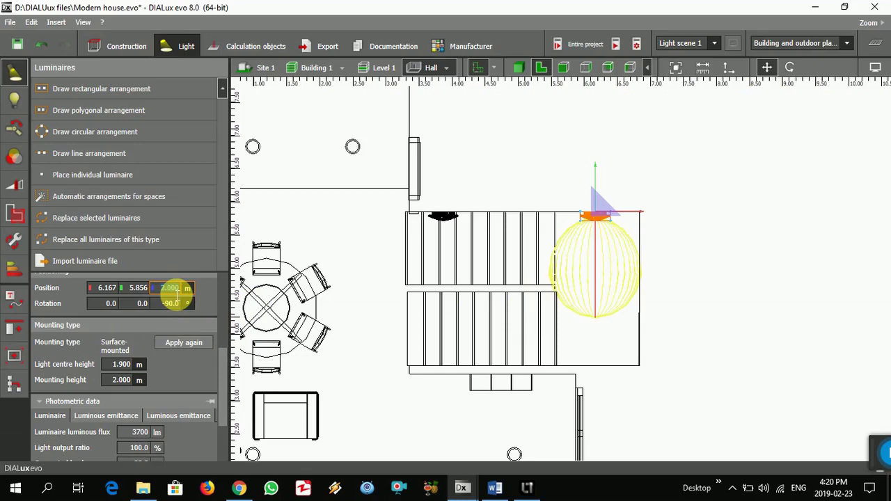
- Raise the luminaire to 3.5 m and inspect it in 3D around the staircase and hall
type("3")
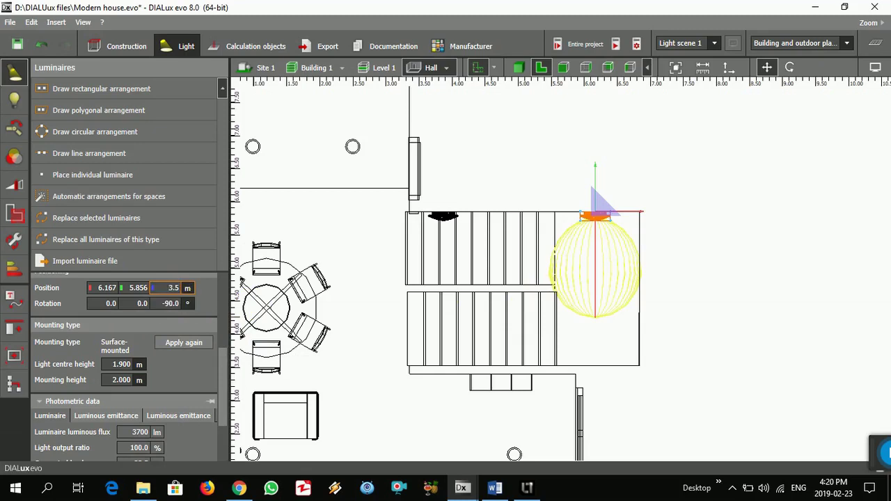
type(".5")
key("Return")
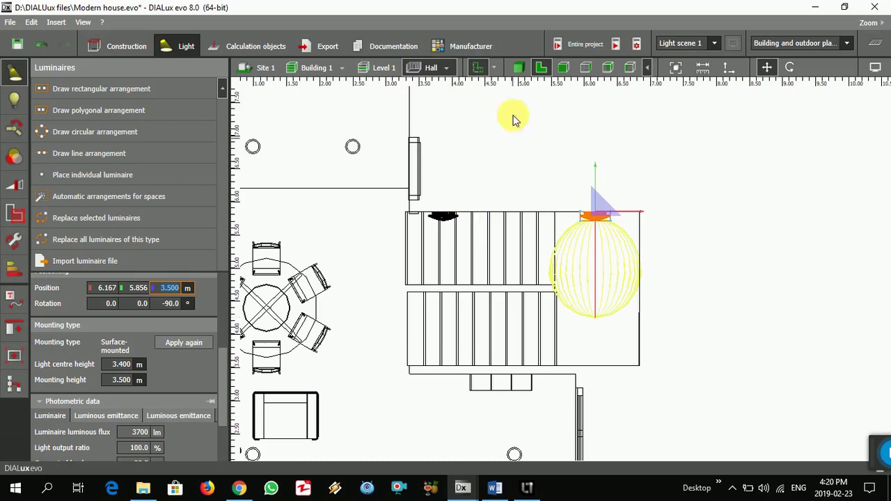
left_click(519, 68)
scroll(571, 297, "down", 3)
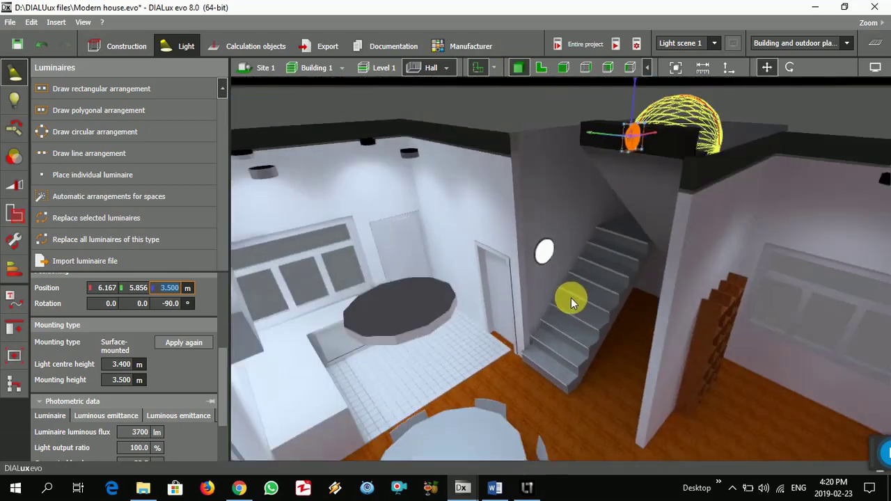
left_click_drag(565, 298, 610, 297)
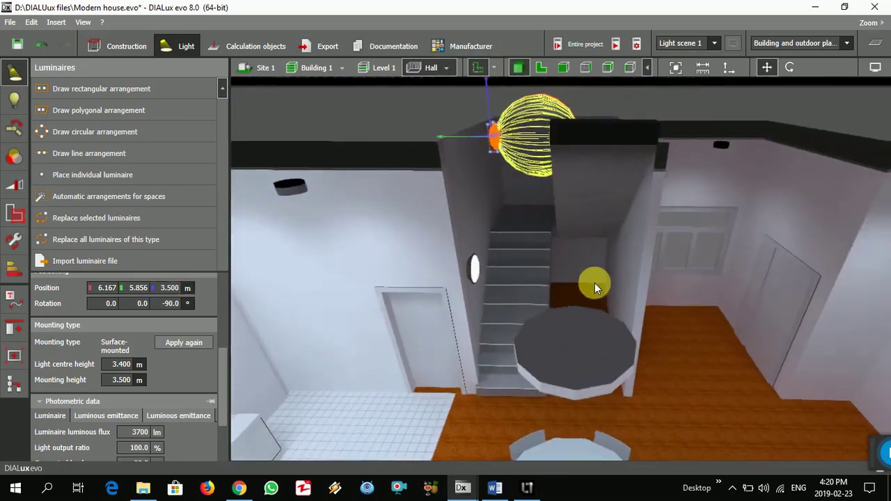
- Deselect the luminaire and go from the right side elevation to the view from behind
left_click(530, 256)
scroll(491, 199, "down", 5)
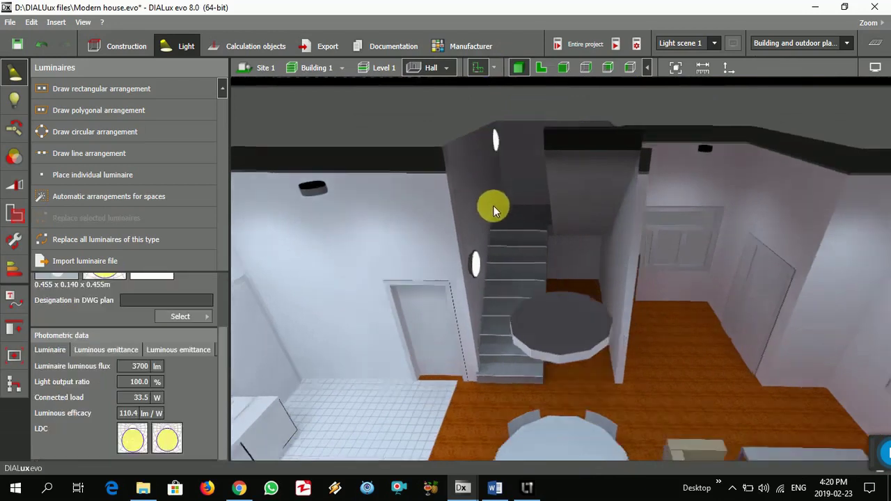
left_click(586, 68)
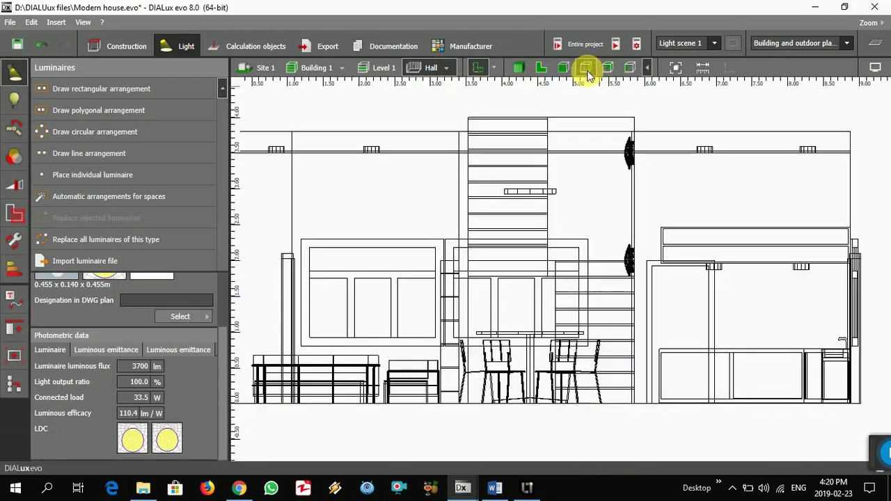
scroll(575, 189, "down", 2)
scroll(602, 187, "up", 2)
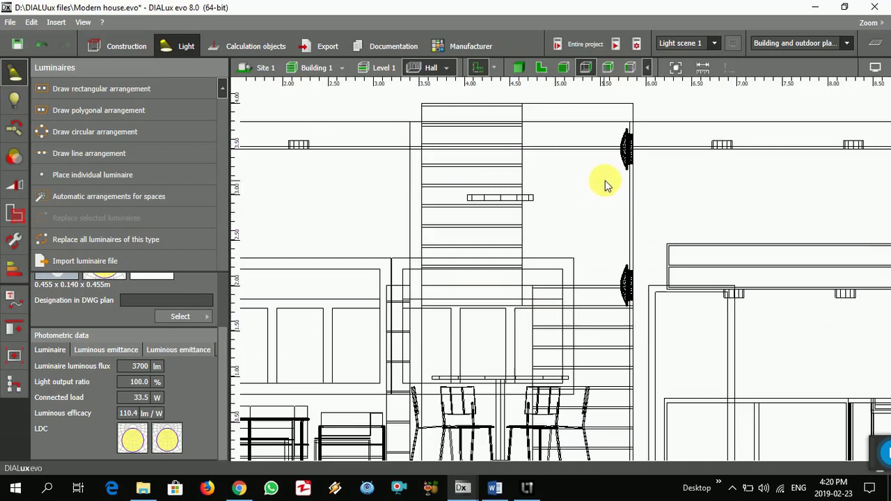
left_click(607, 67)
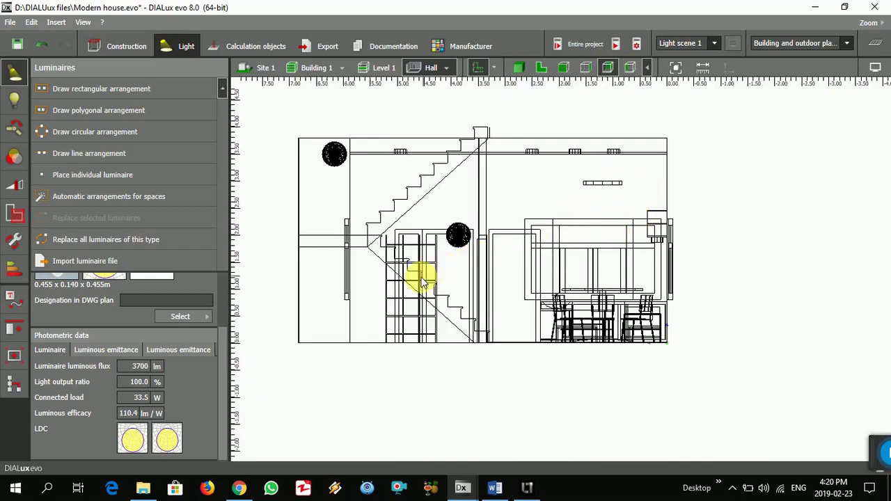
scroll(348, 269, "up", 2)
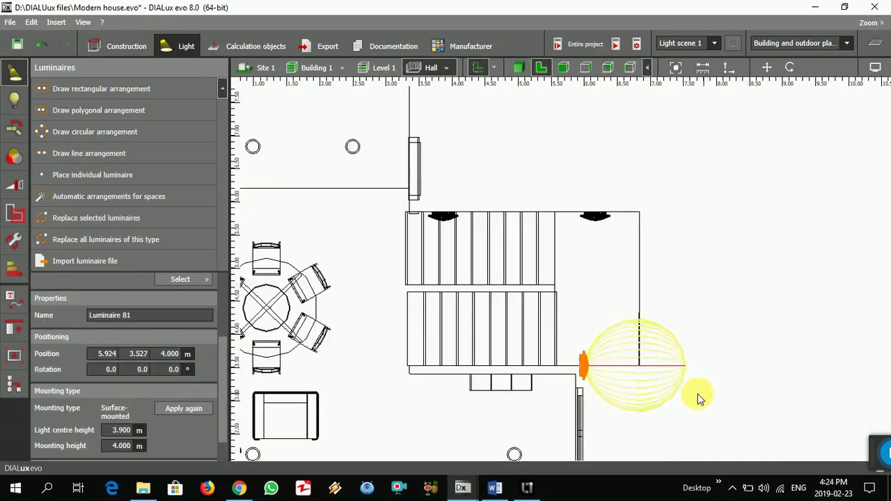
- Rotate Luminaire 81 beside the stairs by 90°
left_click(584, 364)
right_click(584, 364)
left_click(629, 235)
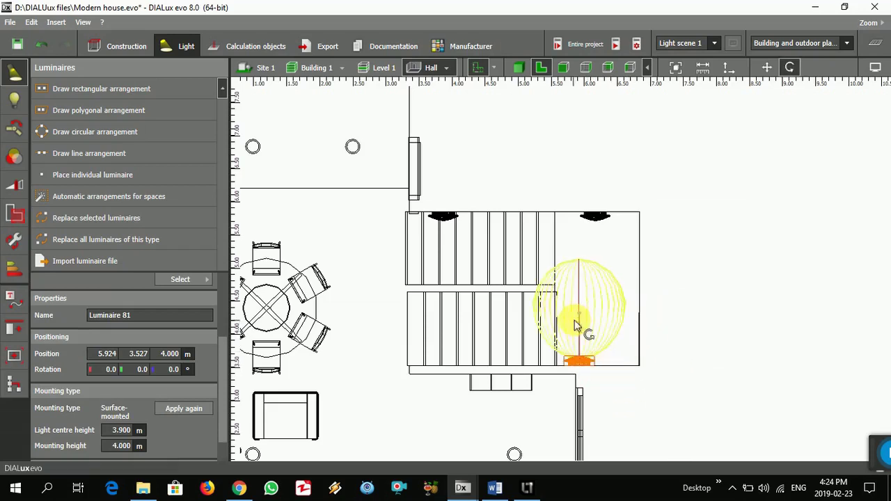
left_click(575, 326)
- Compare with Luminaire 77, then set Luminaire 81's mounting height to 3.5 m
left_click(663, 330)
left_click(600, 216)
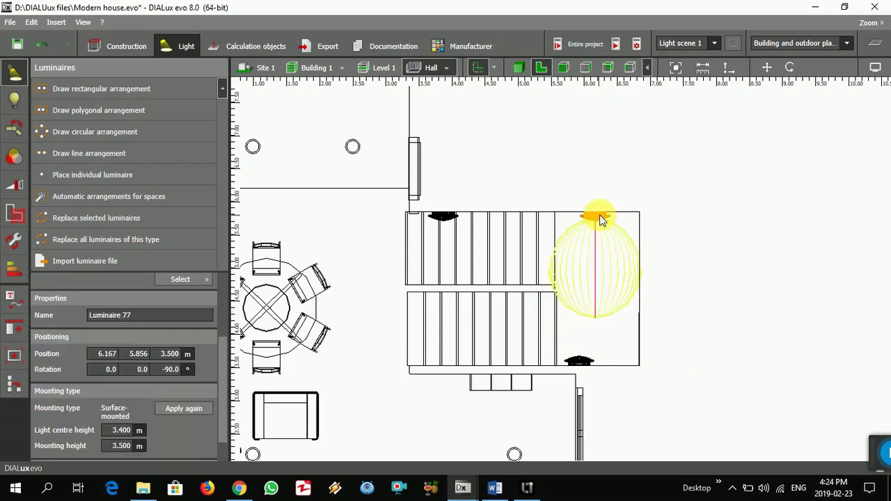
left_click(581, 360)
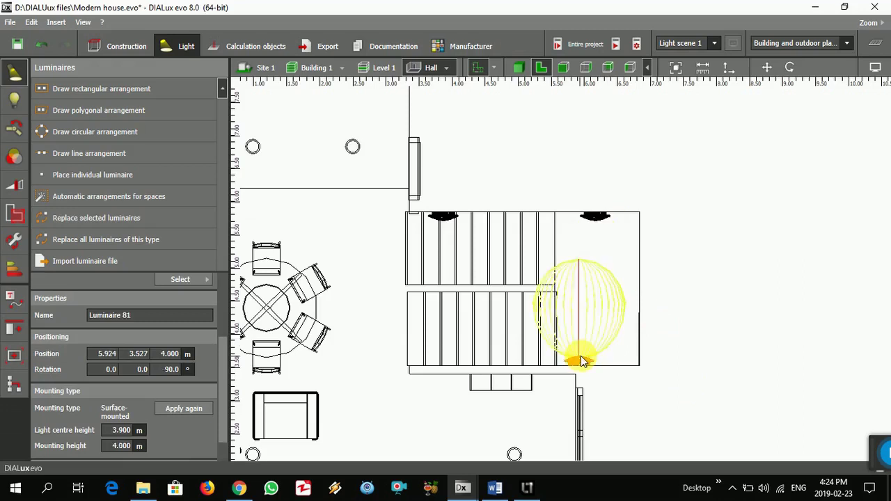
left_click(180, 356)
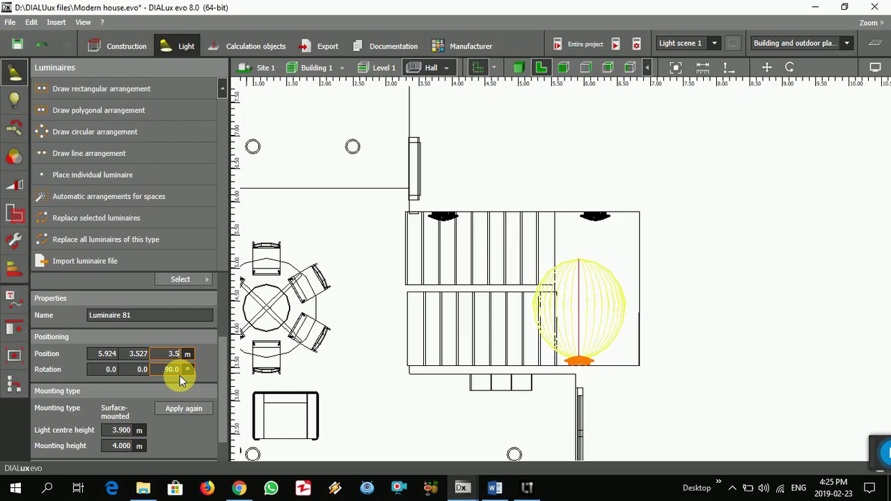
key("Return")
- Move Luminaire 81 right so it sits tight against the hall wall
left_click(579, 361)
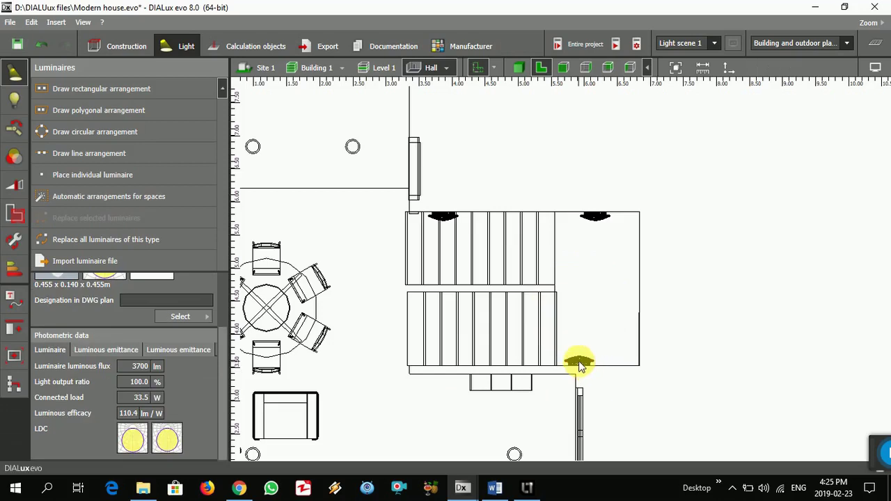
left_click(586, 367)
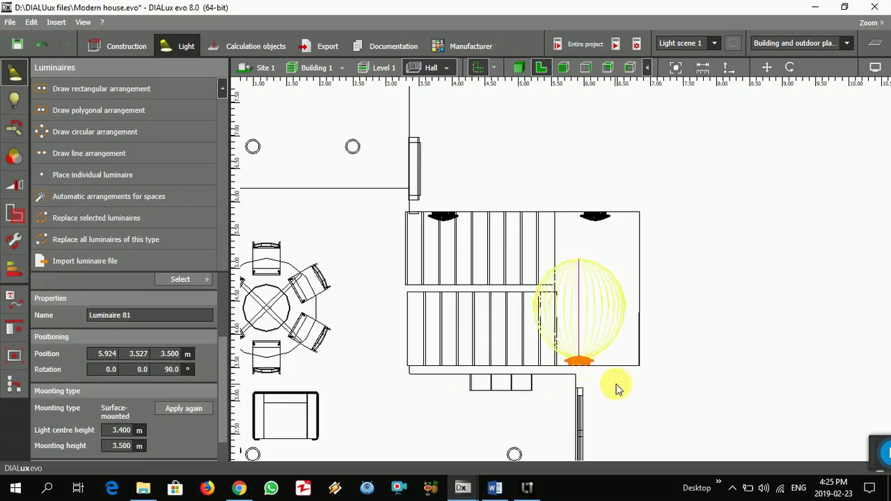
right_click(579, 362)
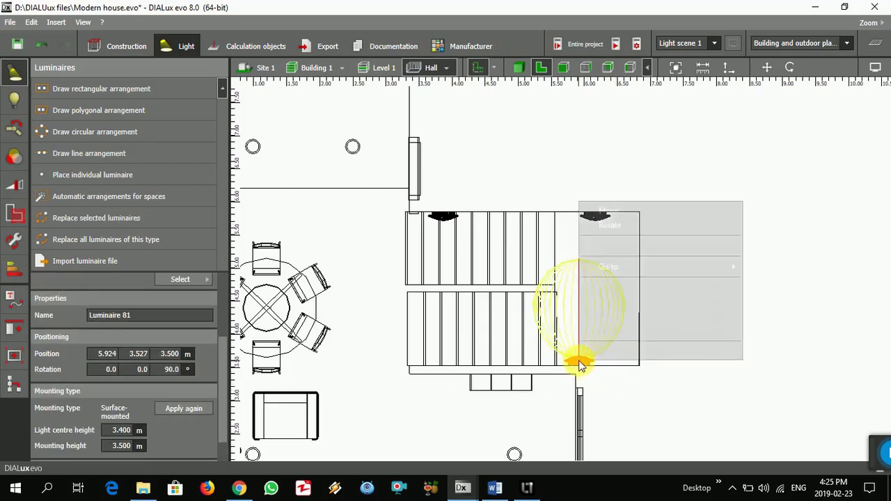
left_click(635, 211)
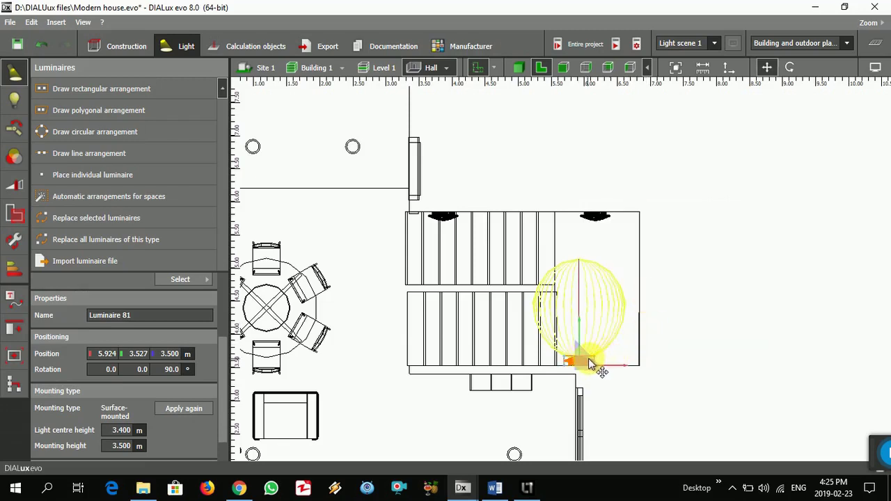
left_click_drag(587, 360, 603, 361)
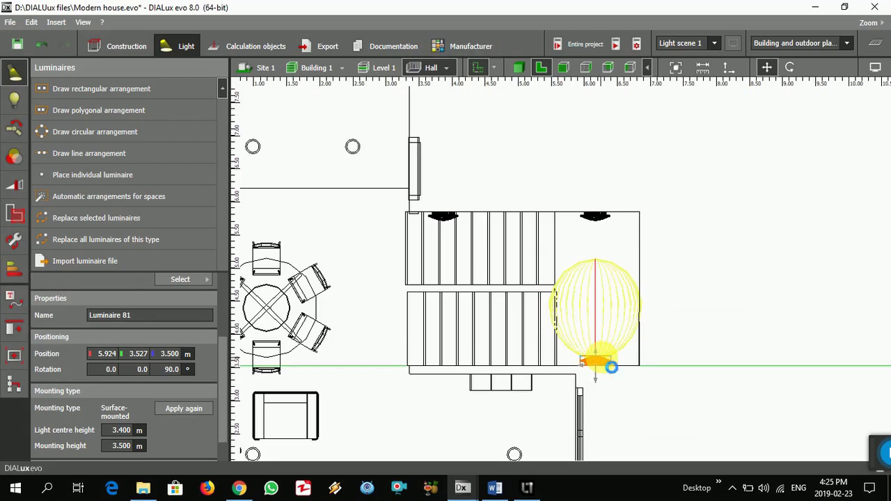
left_click(630, 406)
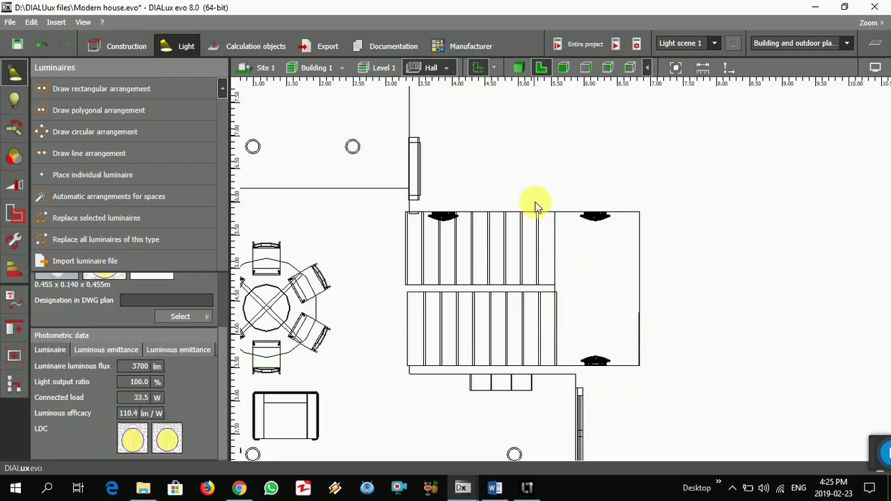
- Orbit the 3D rendering over the lit hall, then bring up the Building list
left_click(519, 68)
left_click_drag(662, 316, 544, 360)
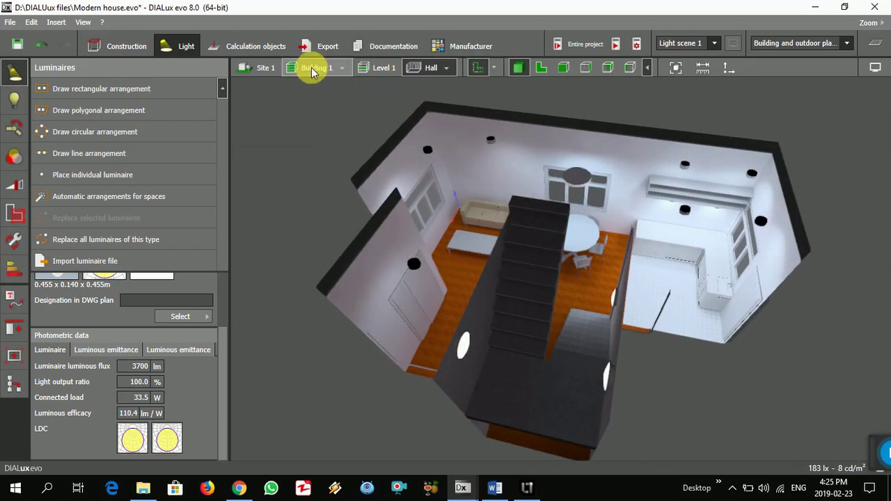
left_click(342, 68)
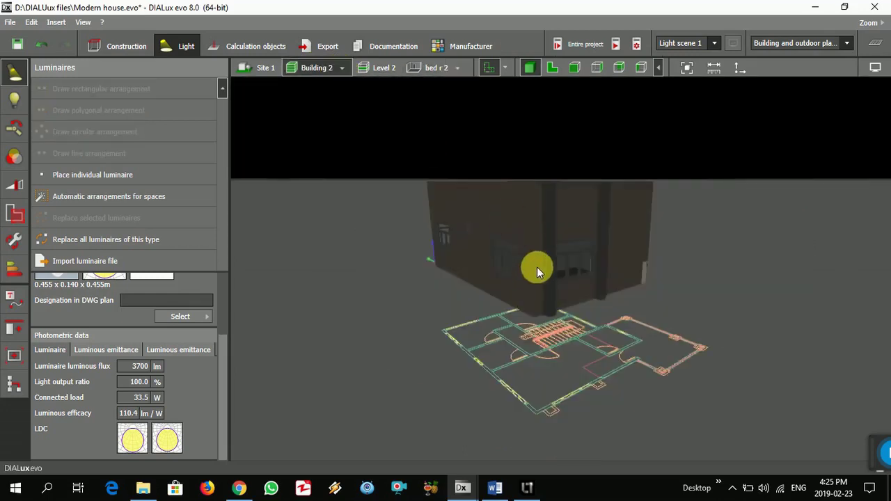
- Isolate Level 2 of Building 2 and show it as a zoomed 2D top-view plan
left_click_drag(553, 218, 475, 204)
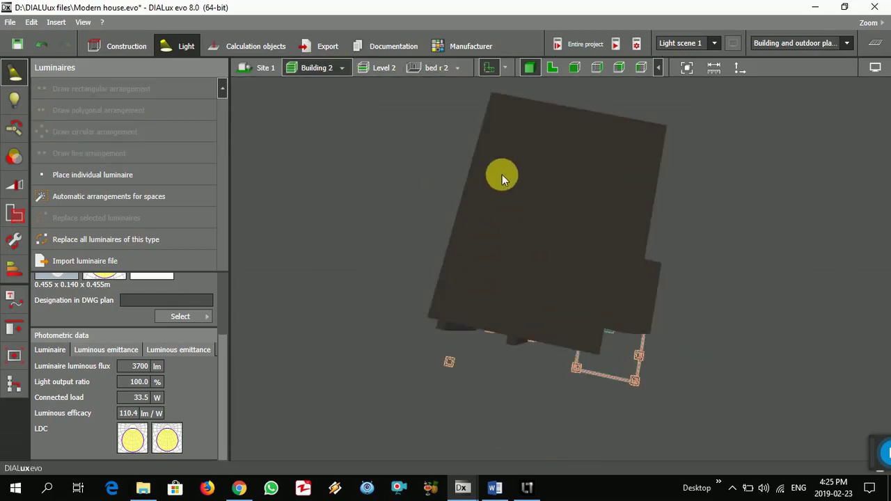
left_click(385, 68)
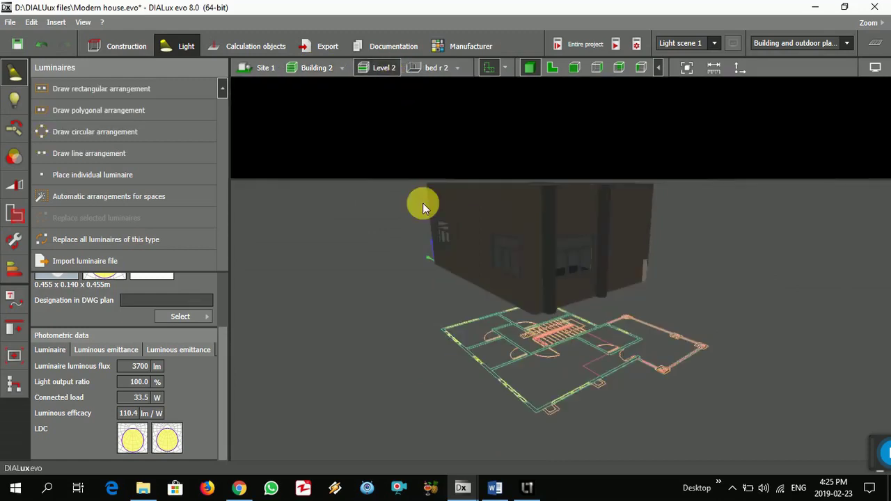
left_click_drag(494, 253, 477, 238)
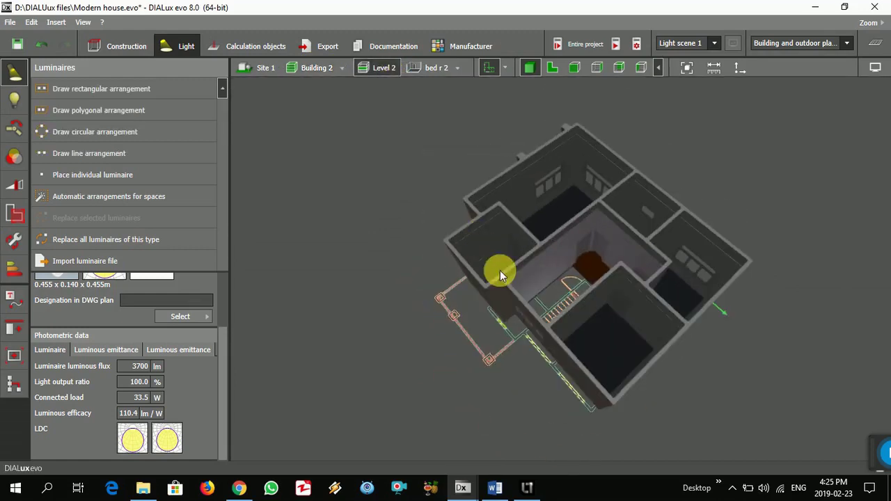
scroll(558, 282, "up", 5)
scroll(558, 283, "up", 3)
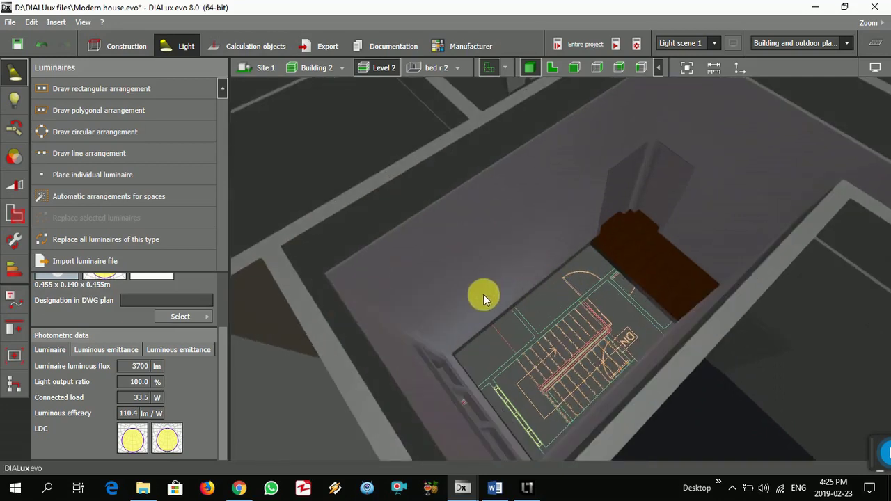
left_click(550, 68)
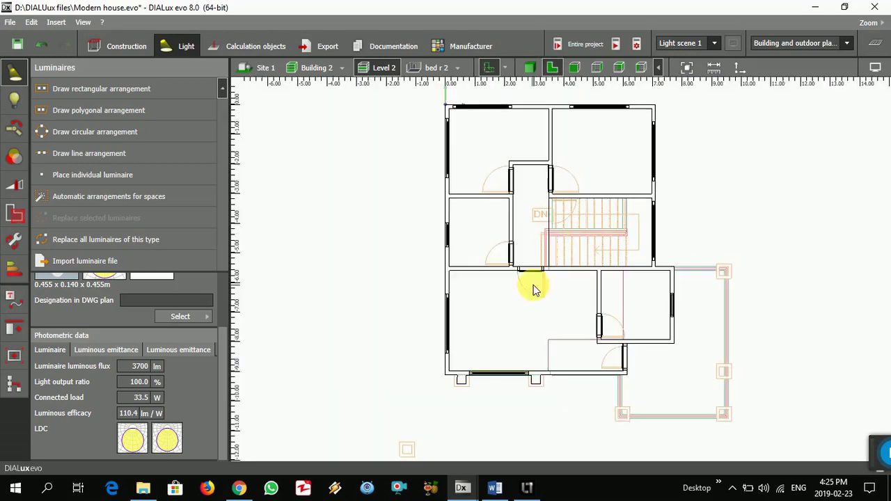
scroll(568, 270, "up", 2)
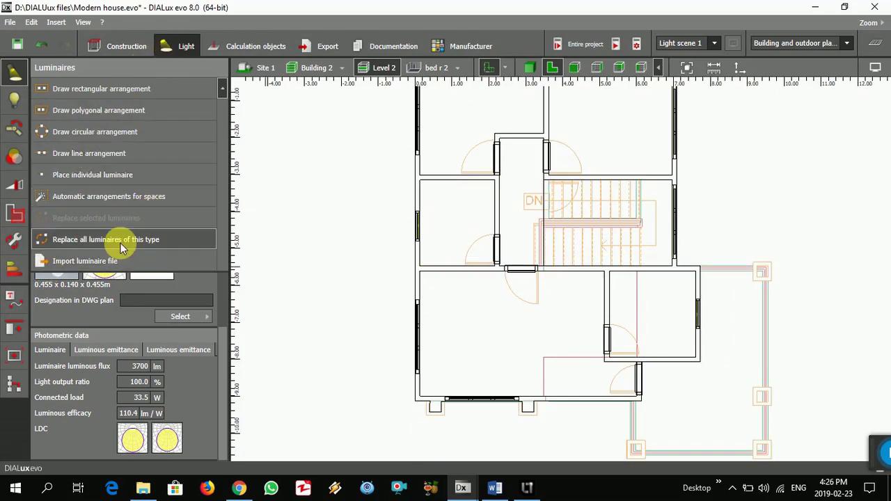
- Place a Thorn luminaire on the wall below the stairwell and shift it slightly right
left_click(91, 174)
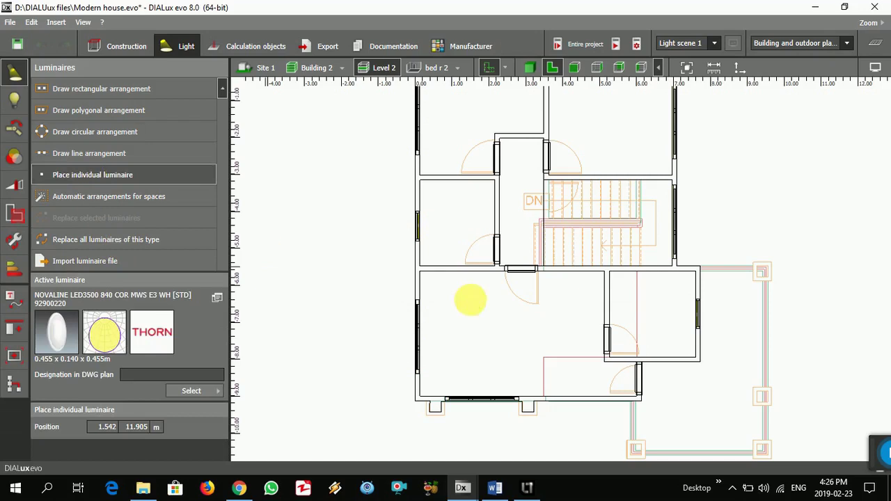
scroll(579, 265, "up", 2)
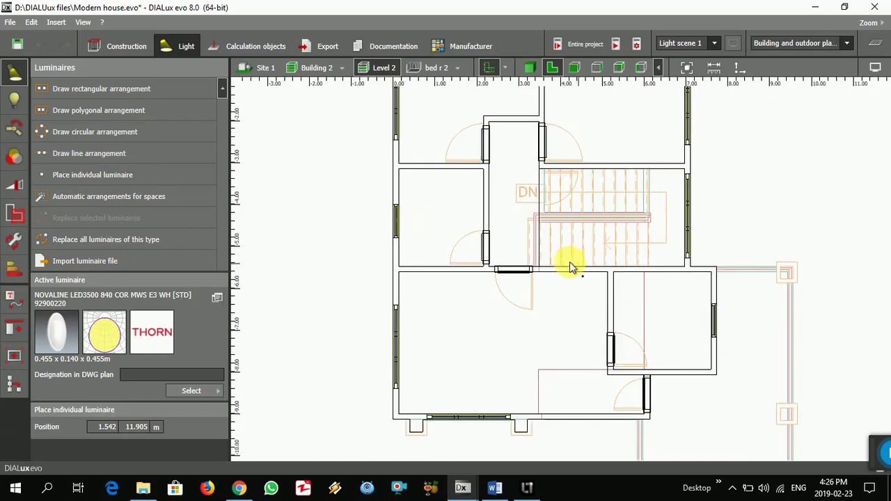
left_click(566, 275)
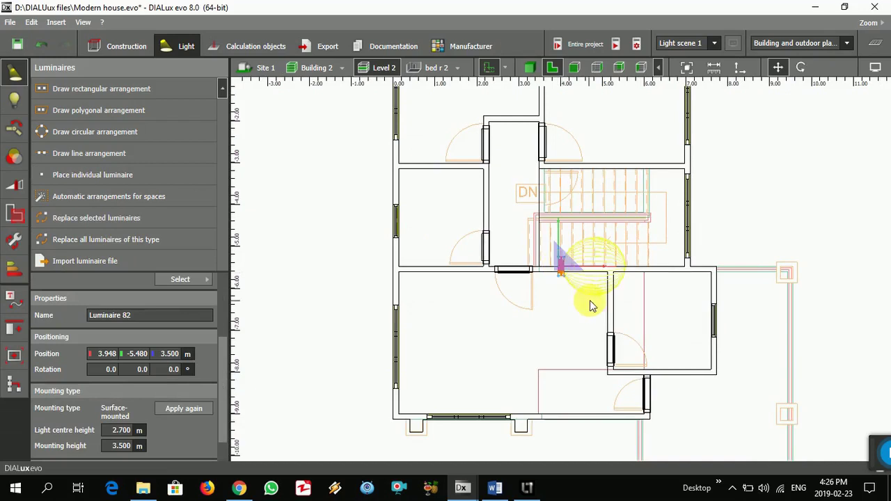
scroll(571, 275, "up", 4)
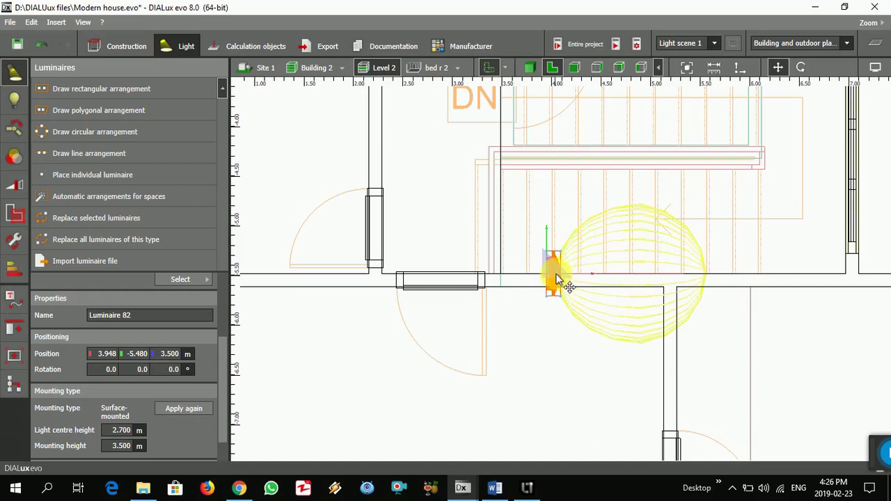
left_click_drag(557, 278, 592, 285)
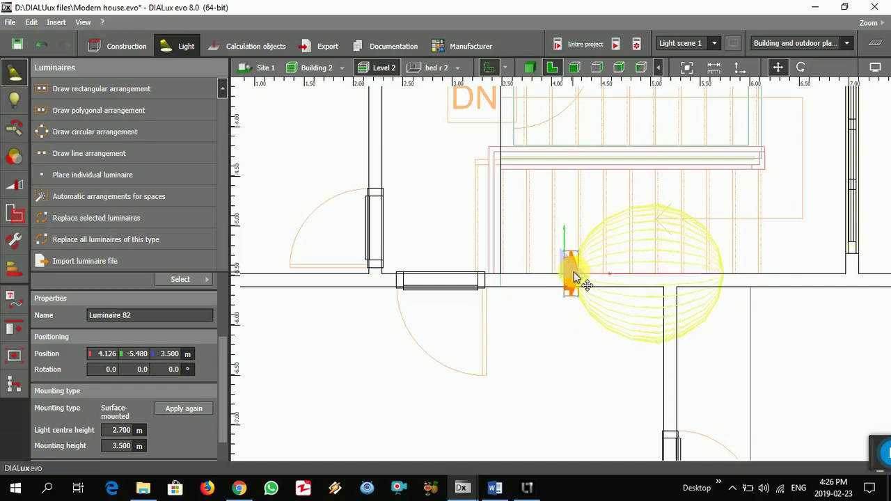
- Rotate the stairwell luminaire 90° to face the stair room, then deselect it
right_click(572, 270)
left_click(603, 295)
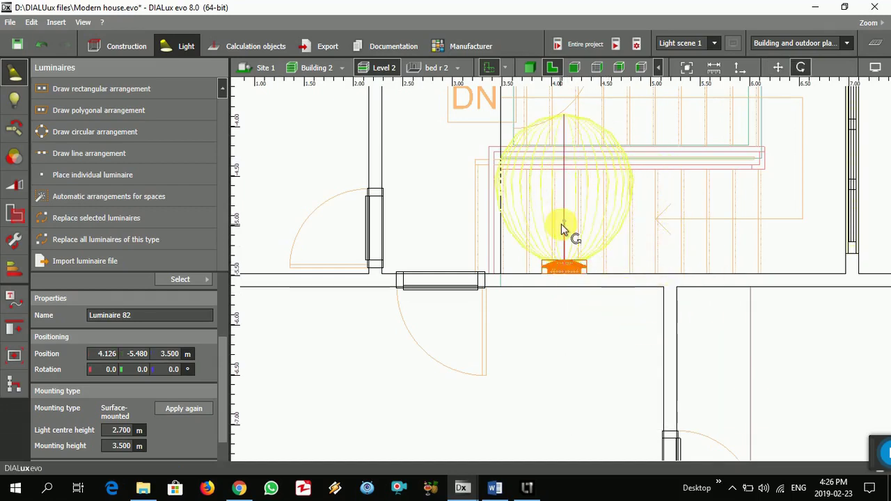
left_click(563, 225)
left_click(565, 342)
scroll(566, 341, "down", 5)
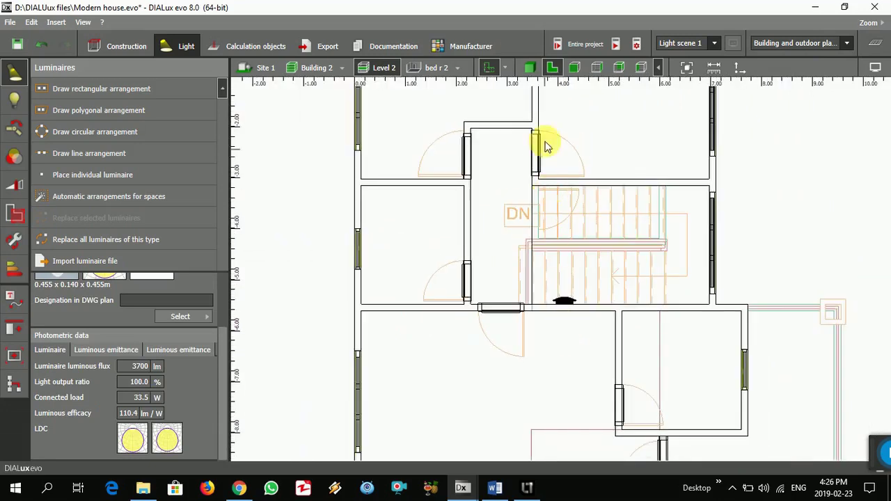
- Render Level 2 in 3D, zoom out and orbit to show the stair room and neighbouring rooms
left_click(529, 68)
scroll(554, 281, "down", 5)
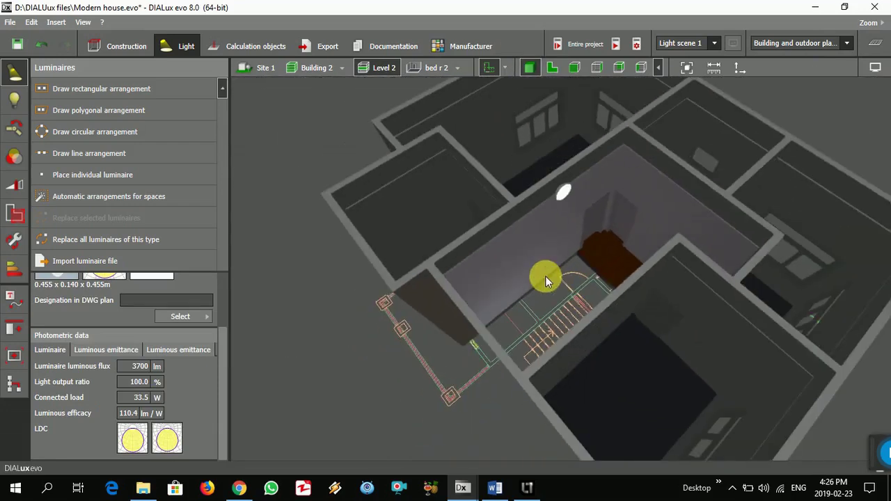
left_click_drag(546, 276, 555, 206)
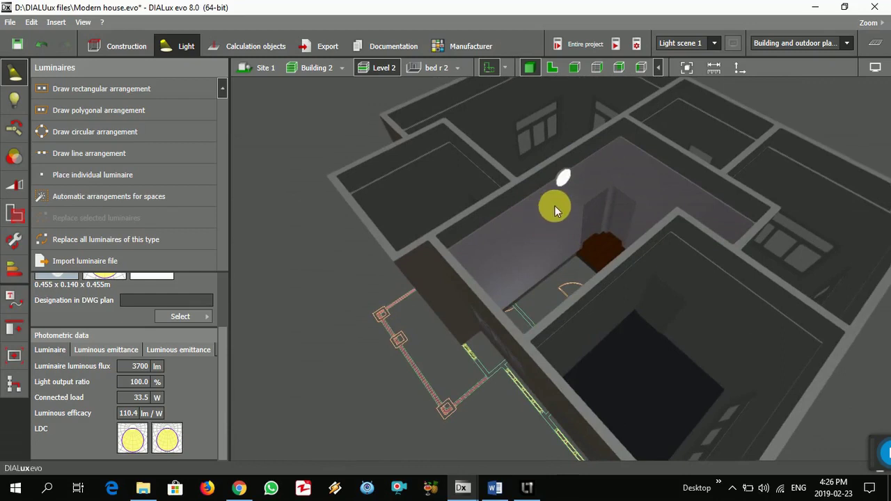
- Set Luminaire 82's Position Z to 2 m, then orbit to view the room
left_click(562, 182)
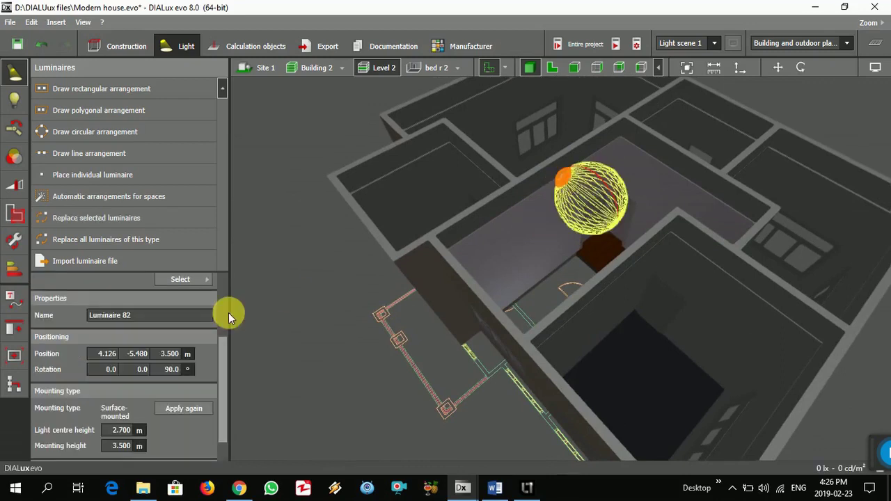
left_click(173, 370)
left_click(168, 356)
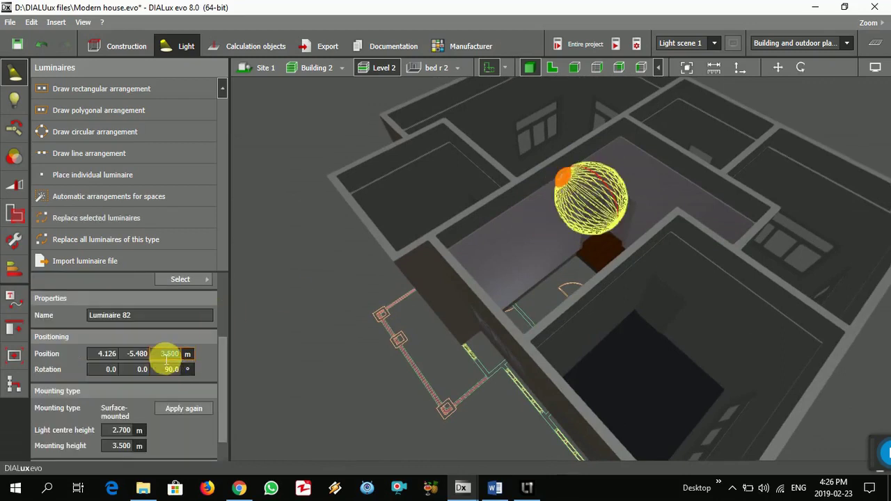
type("2")
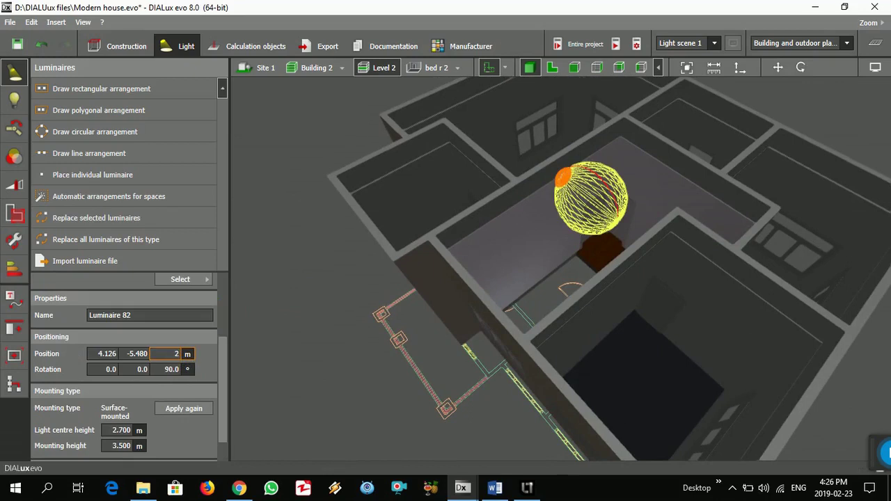
key("Return")
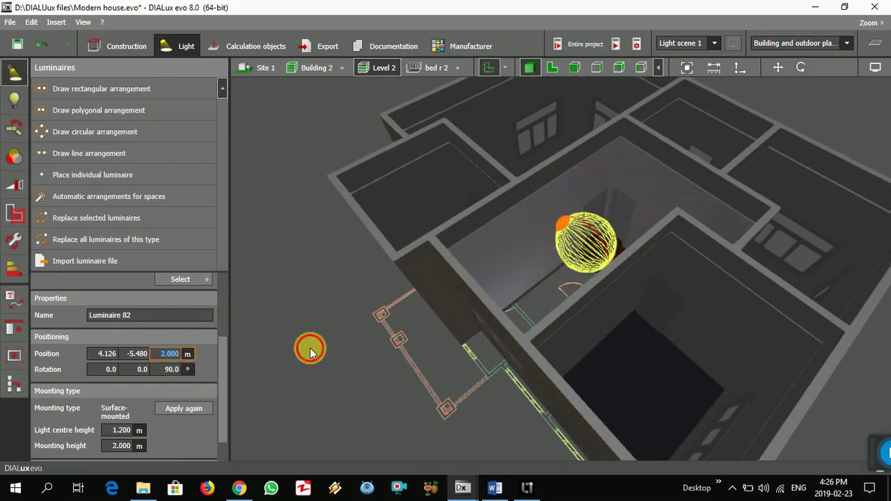
left_click(556, 269)
right_click_drag(555, 268, 589, 314)
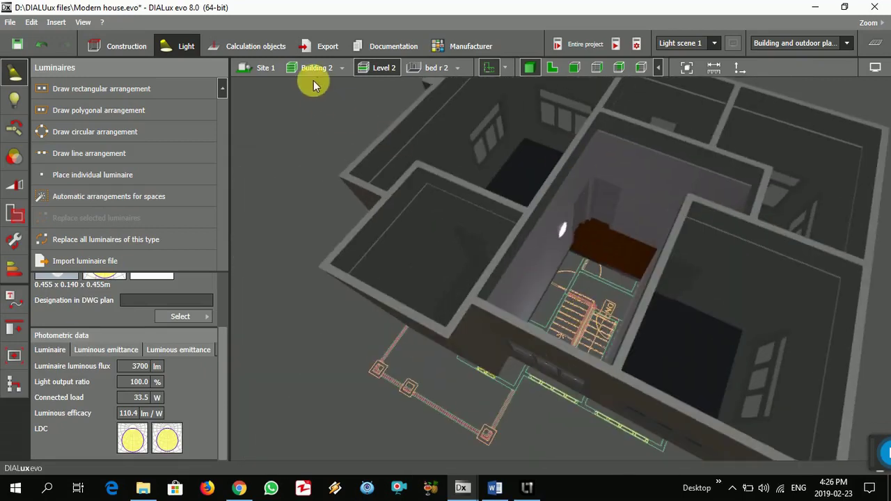
- Switch to Building 1, show Level 1, and orbit the 3D view from top-down to oblique
left_click(342, 68)
left_click(346, 81)
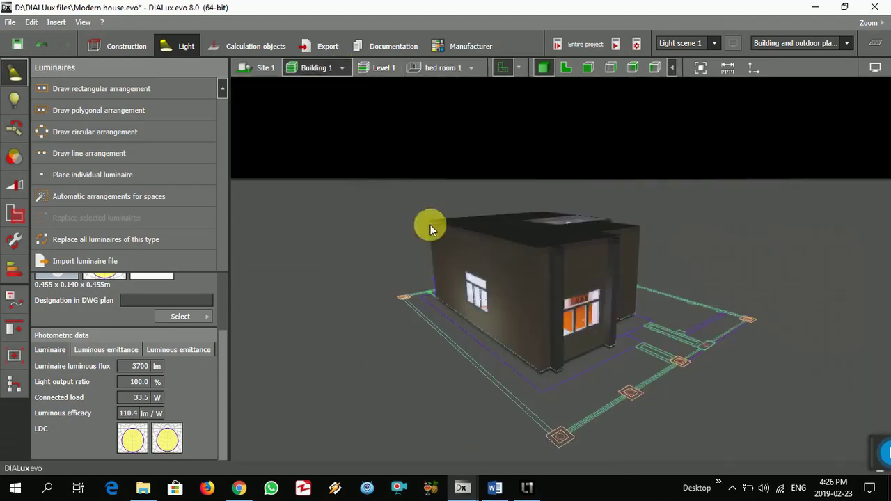
left_click(379, 68)
scroll(563, 234, "down", 5)
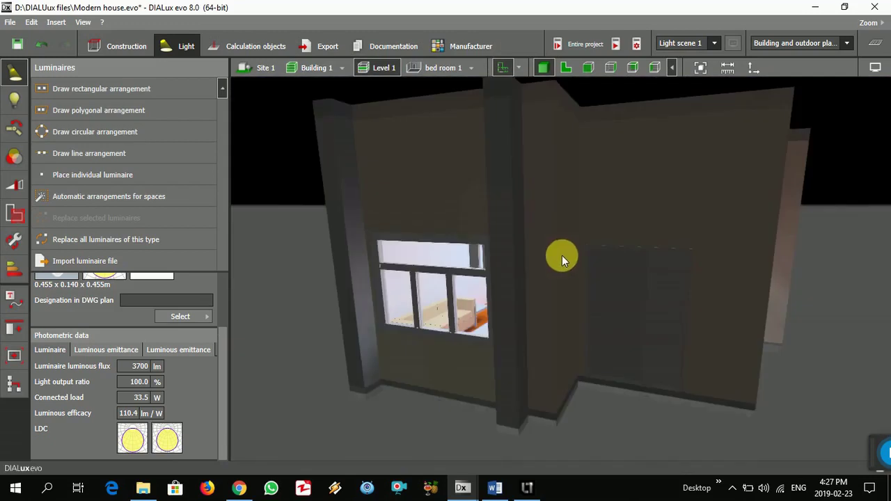
left_click_drag(562, 255, 606, 319)
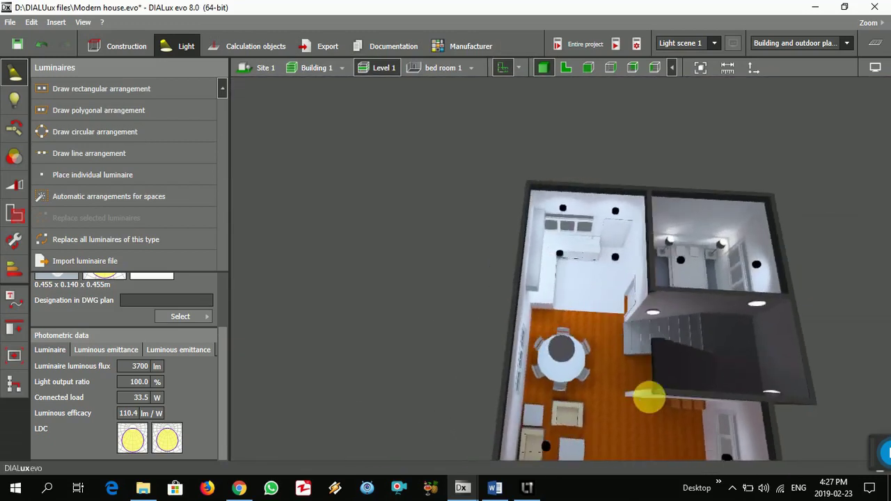
left_click_drag(633, 408, 681, 198)
scroll(681, 199, "up", 5)
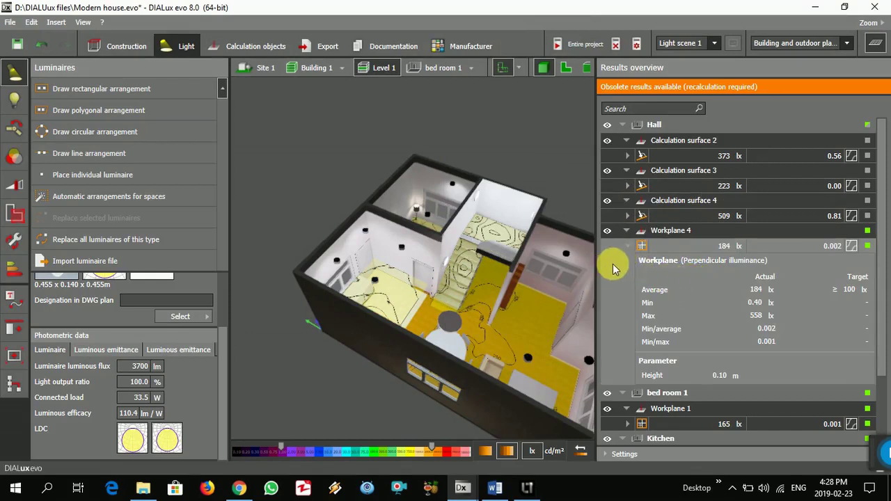
- Collapse Workplane 4 and highlight Kitchen (599 lx), bed room 1 (165 lx) and Calculation surfaces 4, 3, 2
left_click(627, 232)
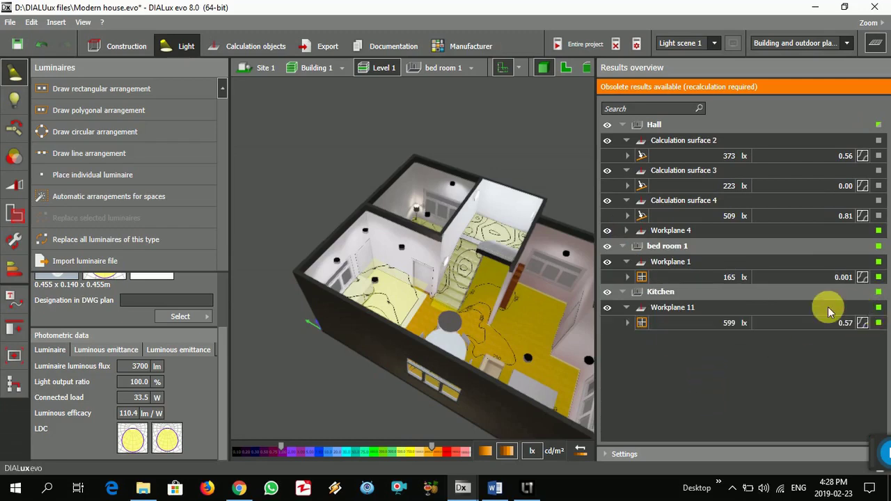
left_click(696, 325)
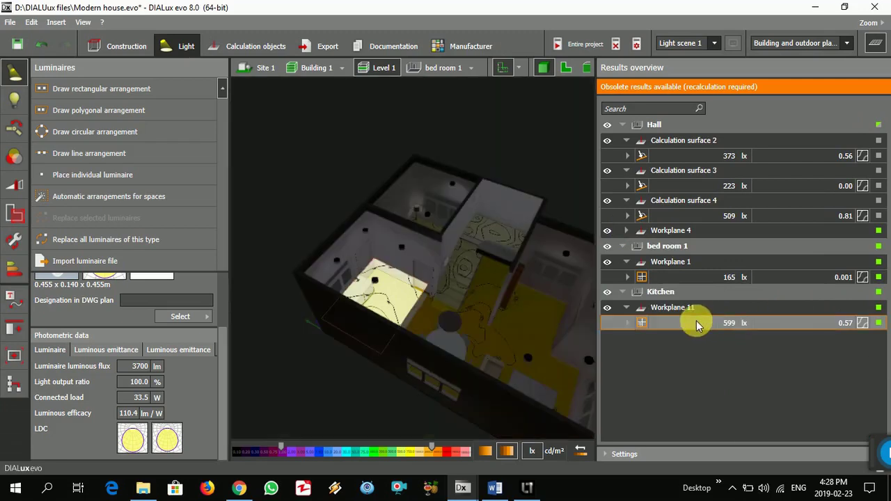
left_click(697, 278)
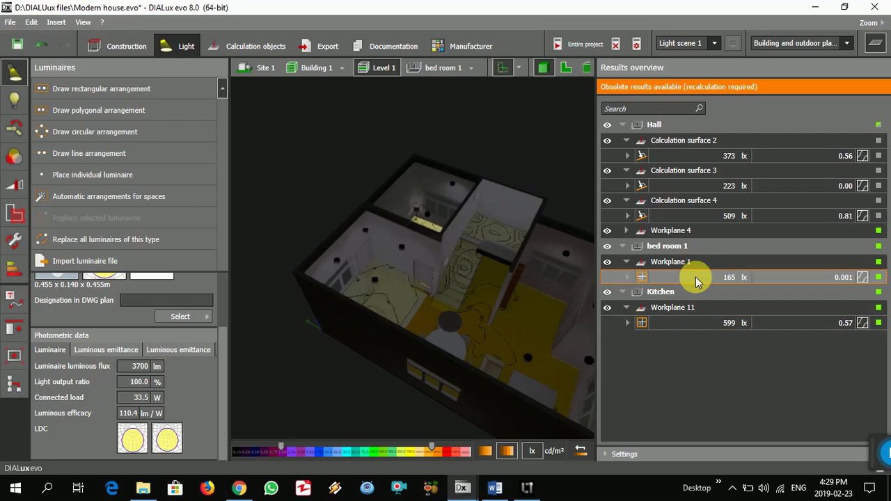
left_click(693, 322)
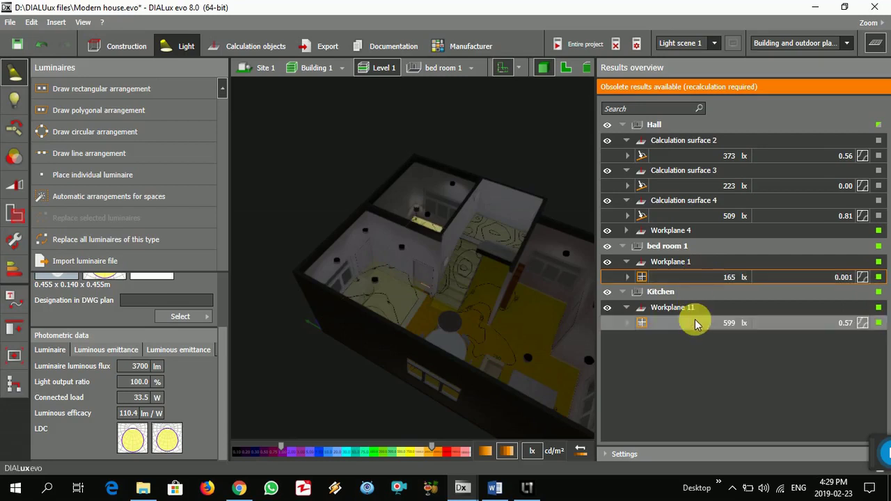
left_click(706, 276)
left_click(702, 217)
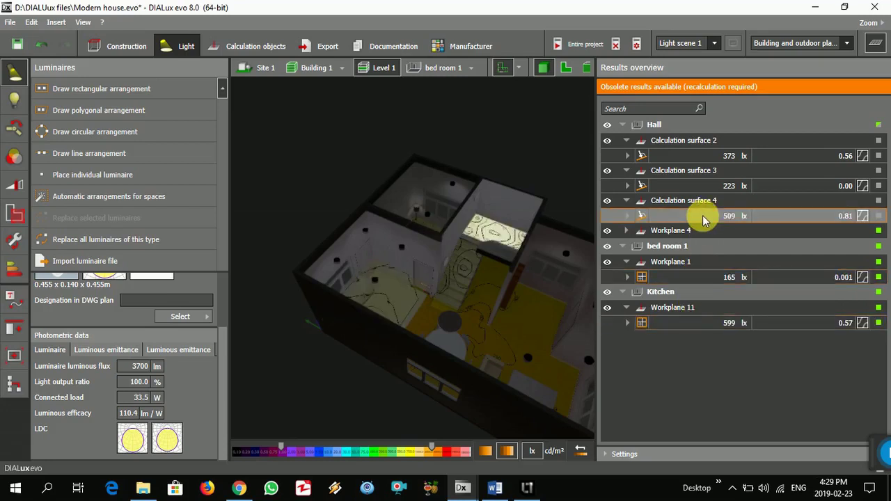
left_click(699, 186)
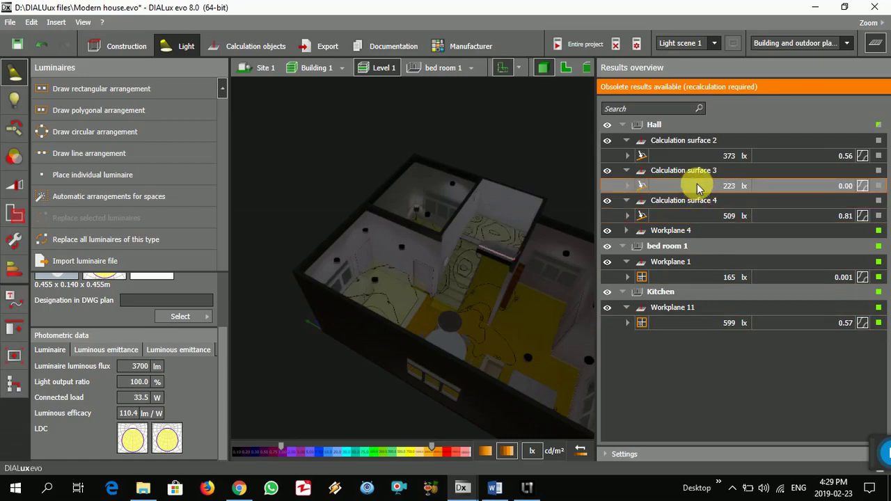
left_click(694, 156)
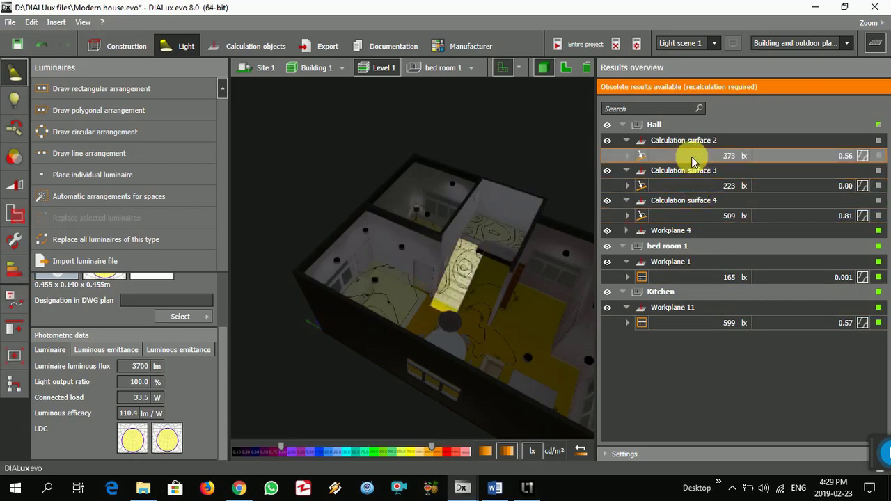
scroll(460, 293, "up", 6)
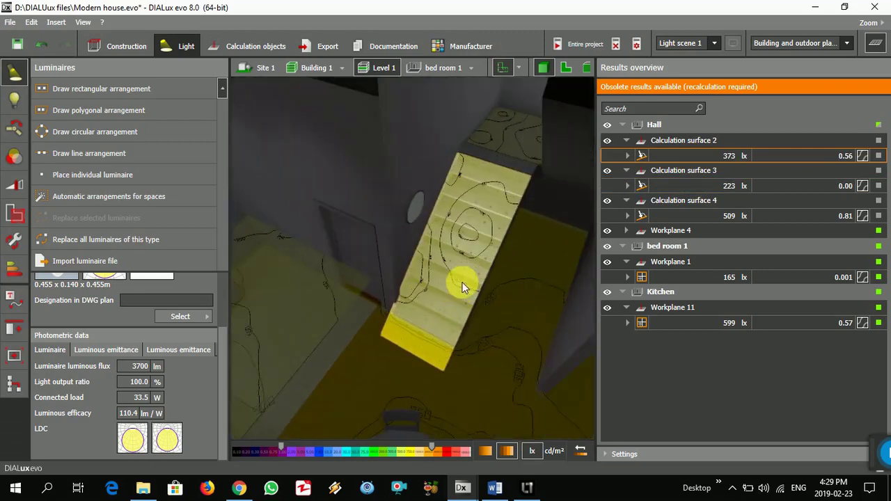
- Highlight Calculation surface 4, bed room 1, Kitchen, then Calculation surface 3 at 223 lx
scroll(463, 283, "up", 3)
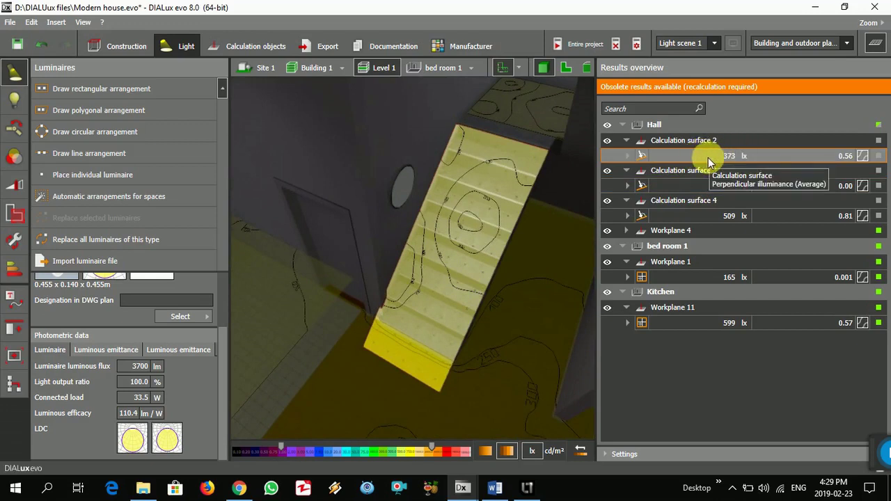
left_click(702, 215)
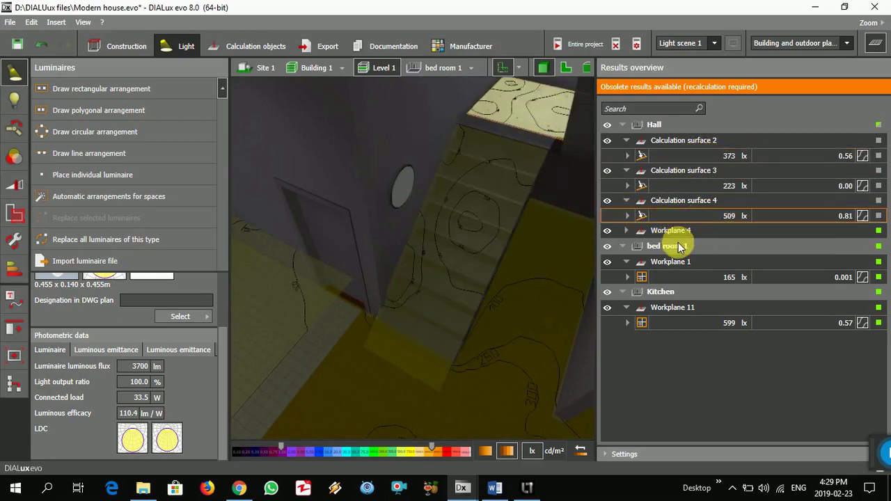
left_click(704, 278)
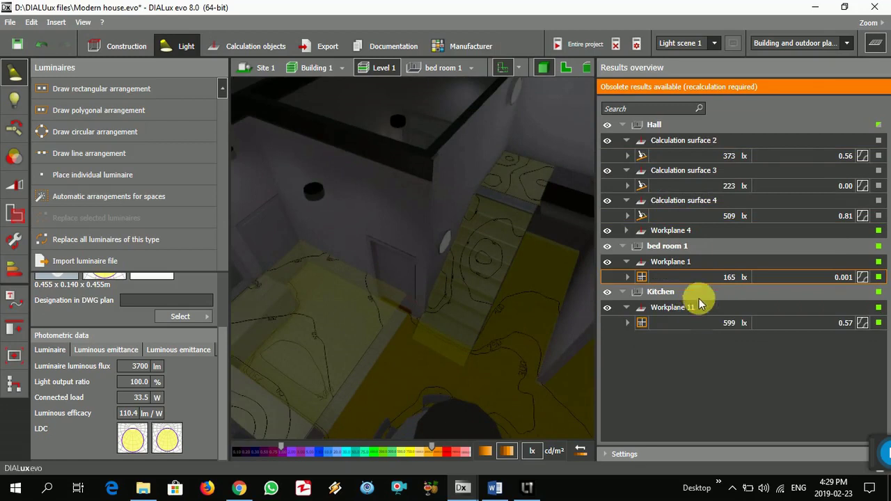
left_click(705, 321)
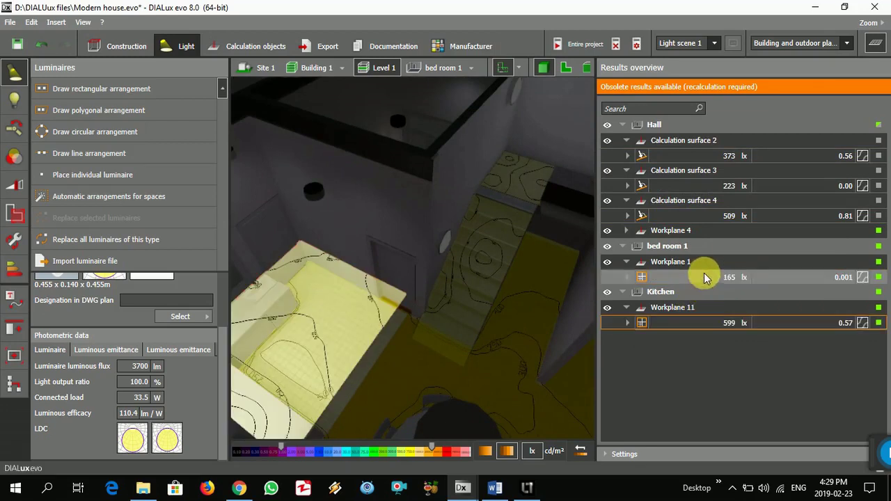
left_click(697, 214)
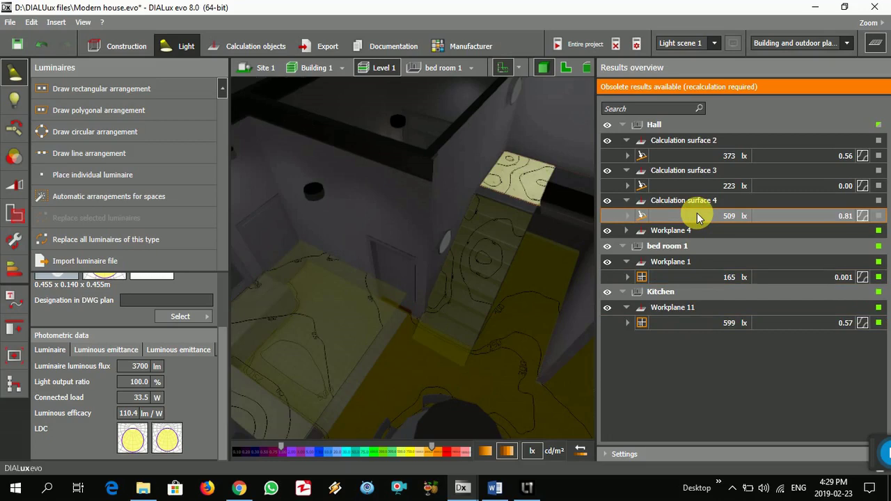
left_click(700, 186)
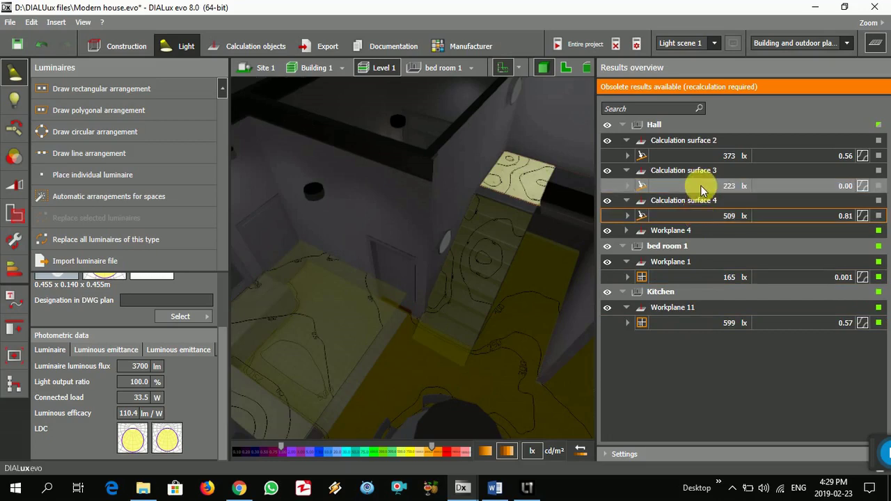
- Orbit the house and locate Calculation surfaces 2, 3 and 4 (509 lx) on the stairs
scroll(469, 310, "down", 5)
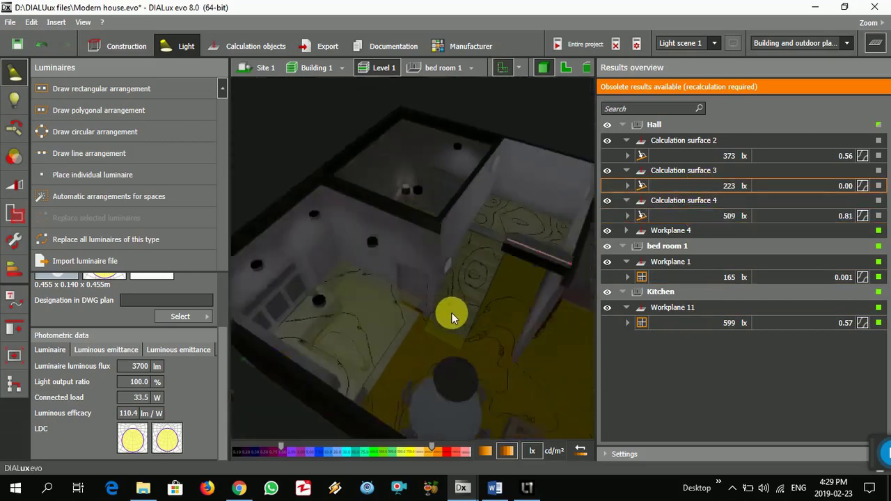
right_click_drag(465, 290, 311, 270)
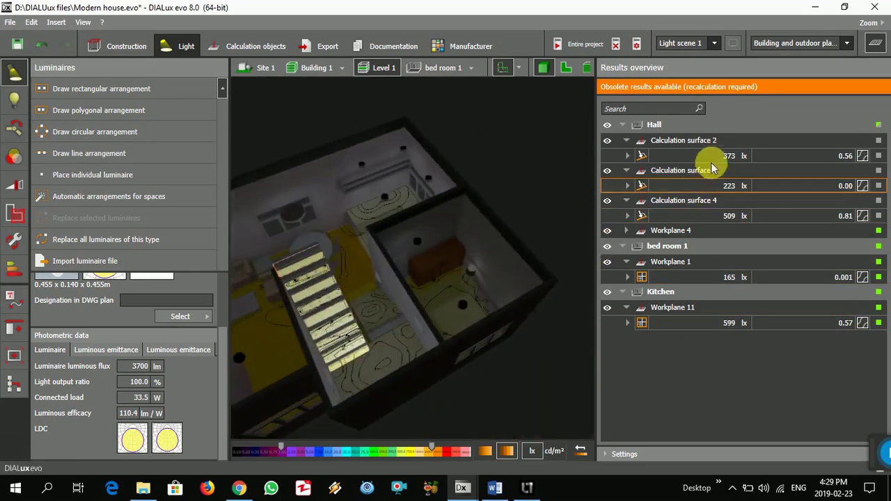
left_click(709, 159)
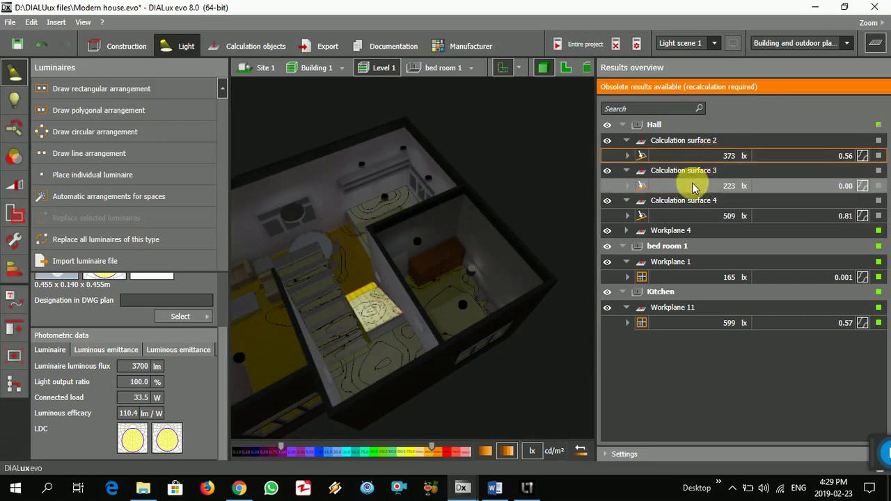
left_click(692, 185)
left_click(692, 217)
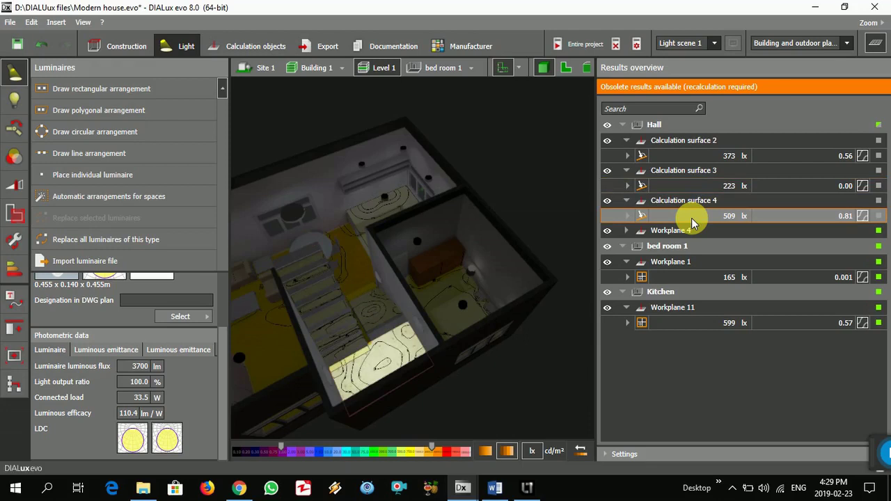
- Close the results overview and orbit and zoom the 3D view onto the staircase
left_click(876, 50)
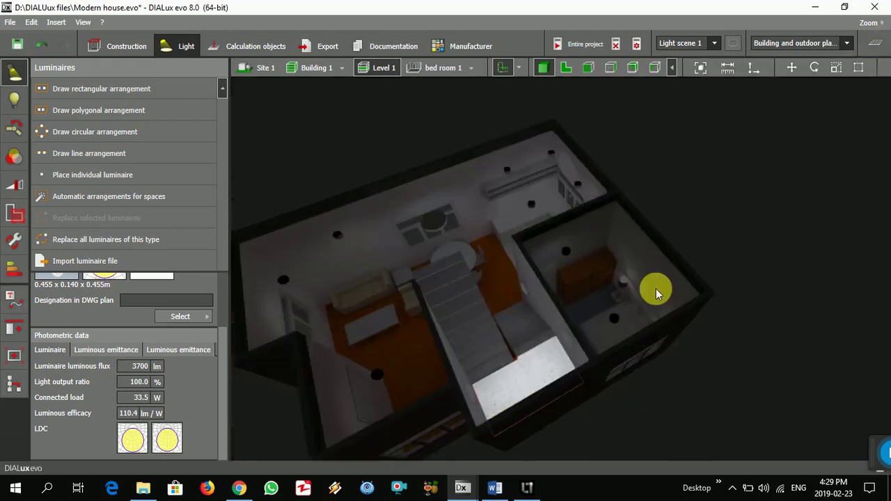
scroll(651, 313, "down", 3)
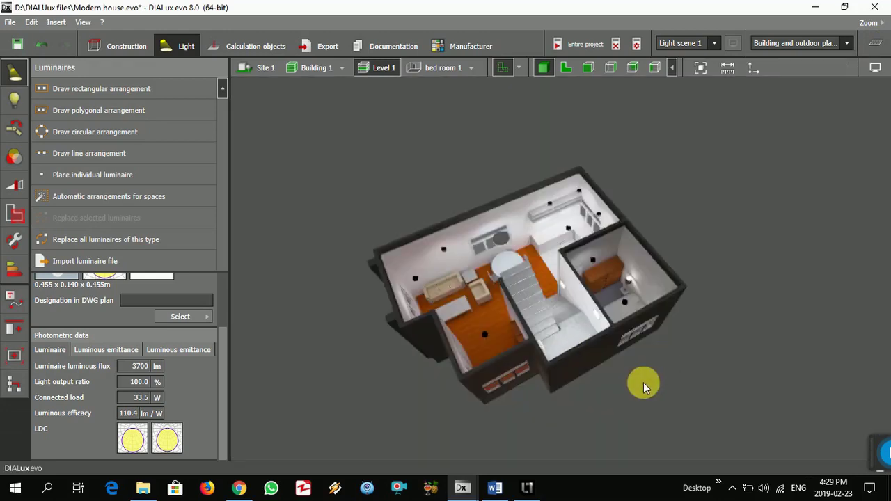
right_click_drag(643, 382, 731, 367)
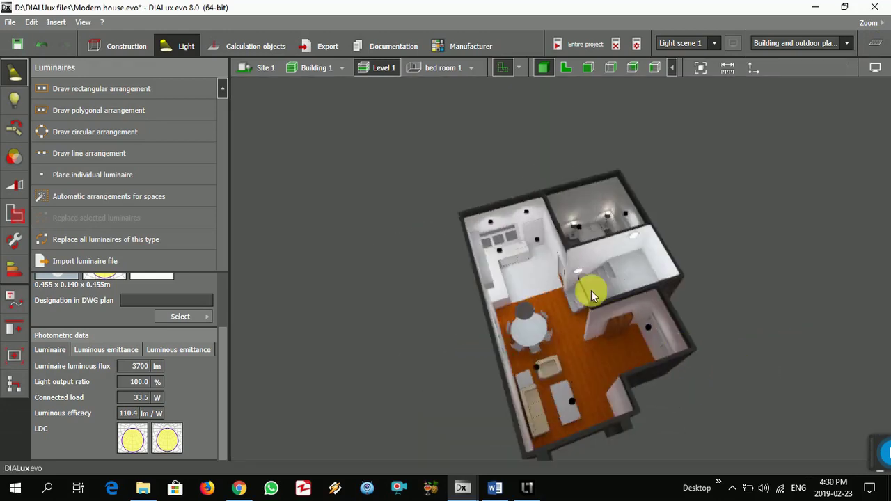
scroll(591, 291, "up", 5)
scroll(634, 281, "down", 5)
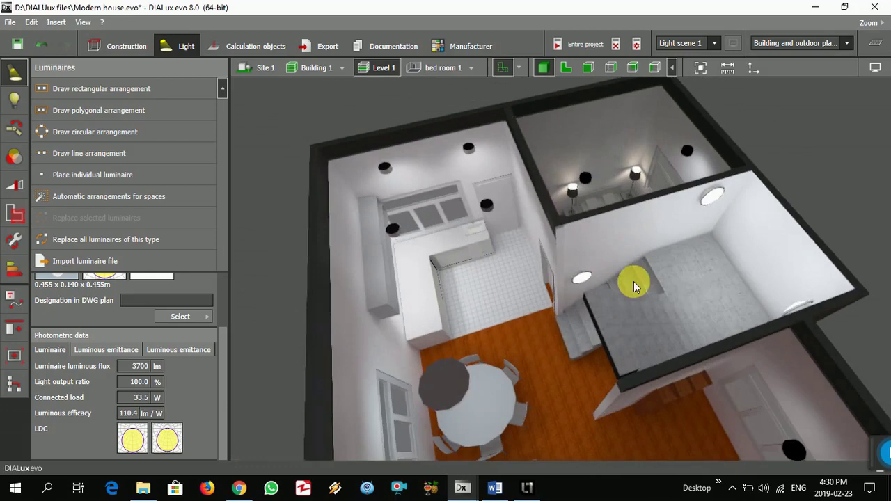
right_click_drag(518, 327, 581, 320)
scroll(552, 317, "down", 5)
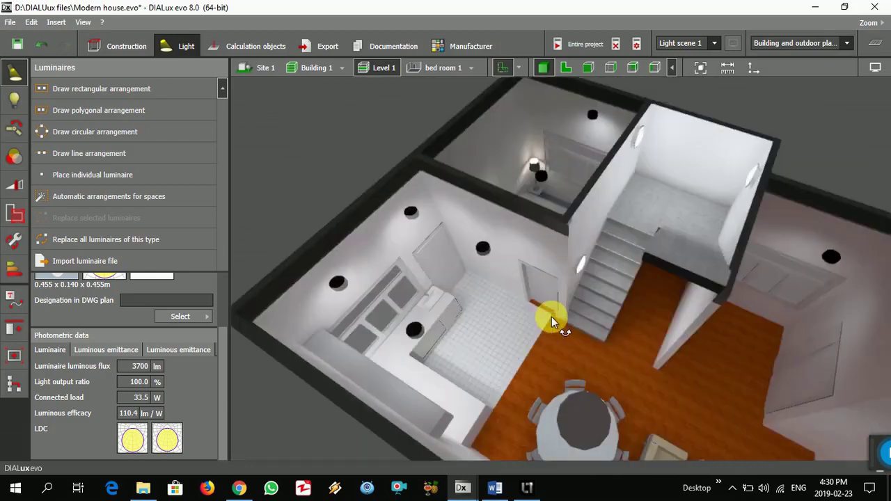
scroll(554, 299, "up", 5)
scroll(543, 332, "up", 5)
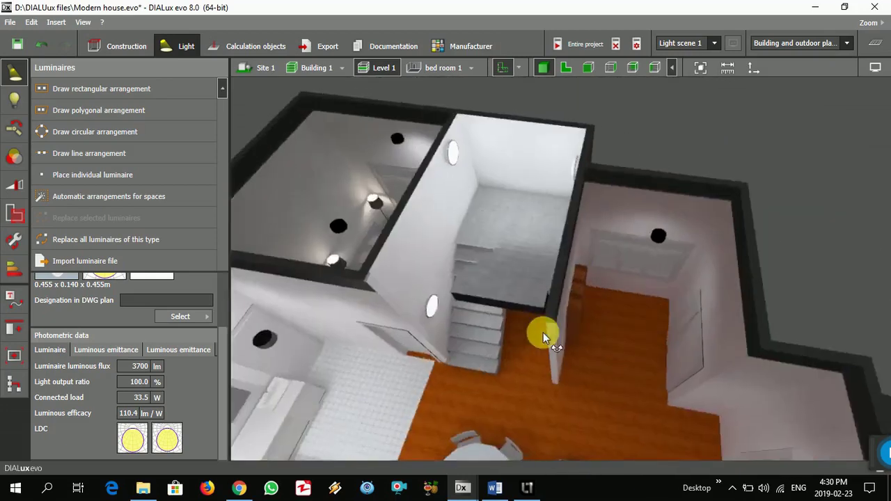
scroll(498, 309, "up", 3)
scroll(489, 294, "down", 2)
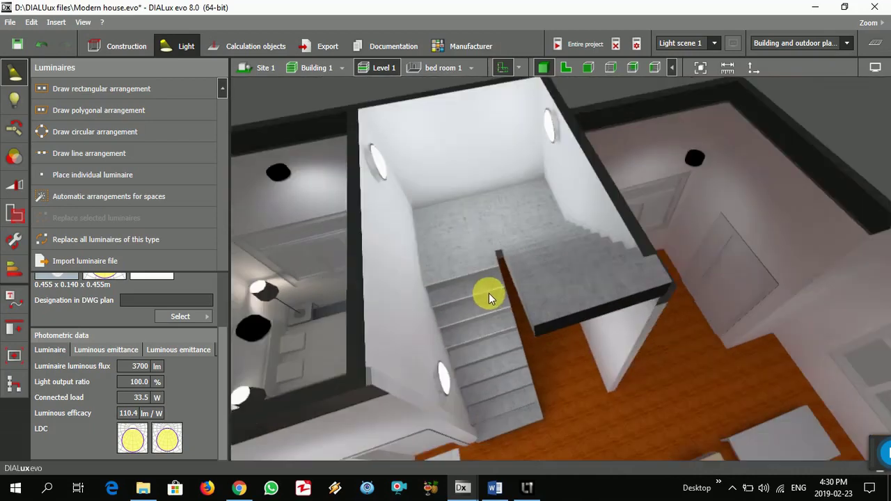
- Inspect the wall luminaire beside the staircase, then start recalculating the entire project
left_click(376, 167)
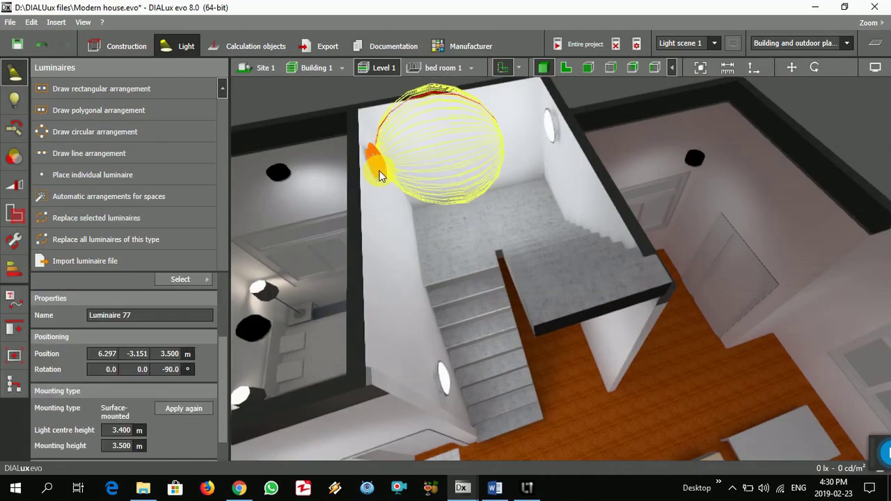
left_click(454, 261)
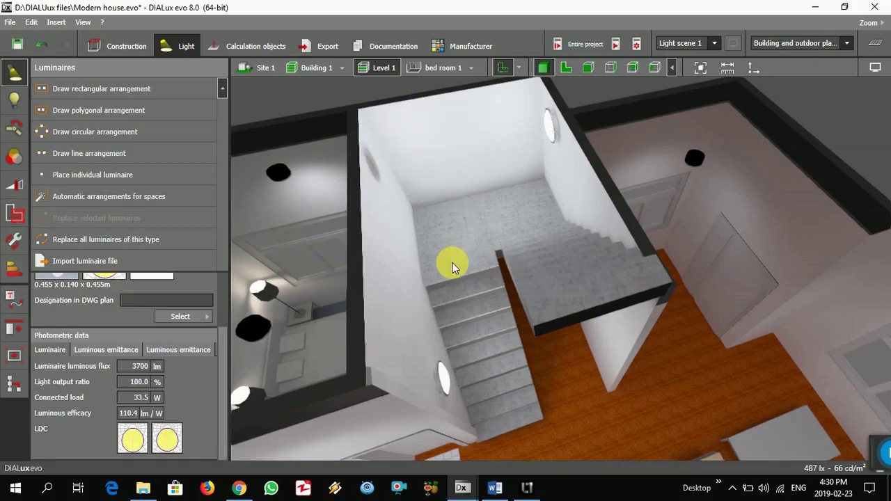
right_click_drag(453, 264, 559, 336)
key("F5")
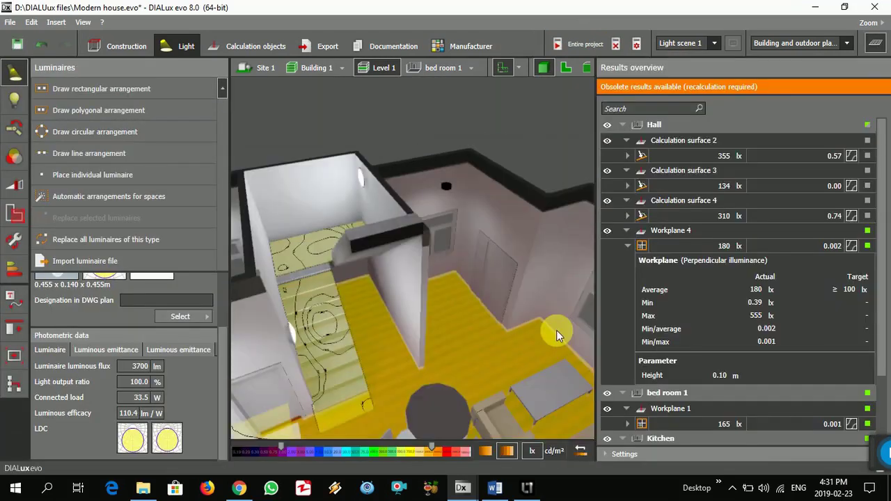
- From a near top-down view, highlight Calculation surfaces 2–4 and Workplane 4 (180 lx) on the model
scroll(543, 321, "down", 5)
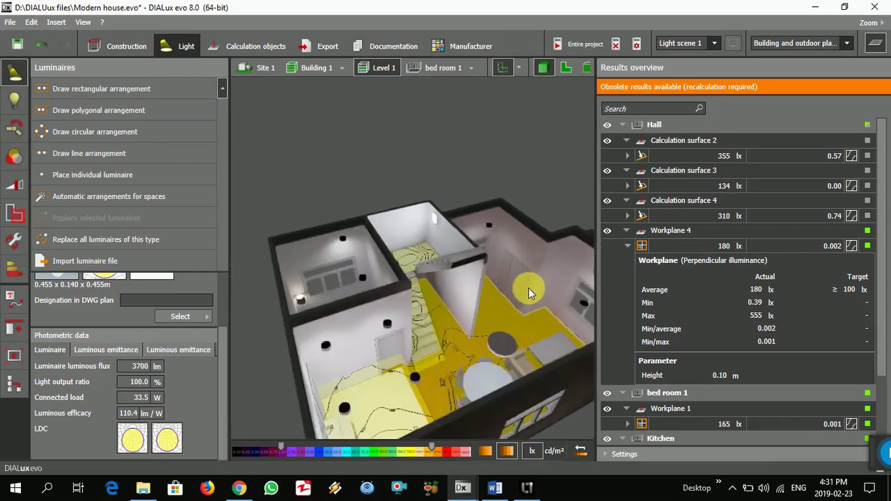
left_click_drag(523, 300, 489, 321)
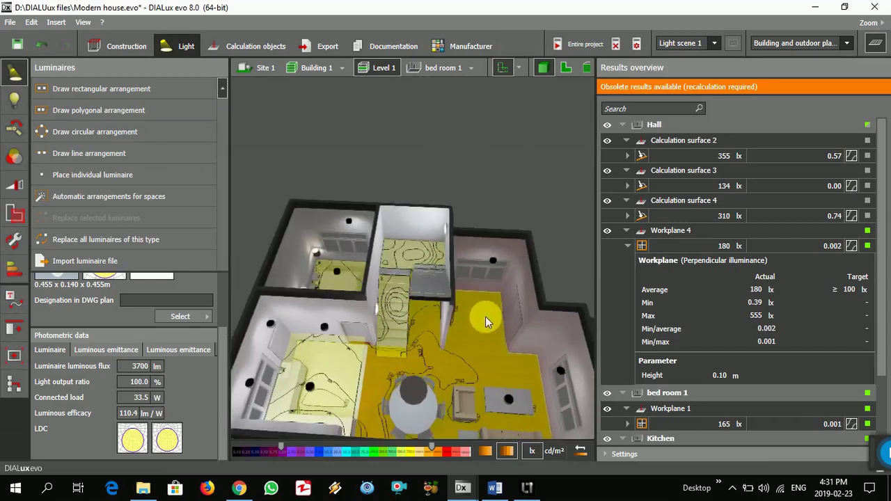
left_click(399, 321)
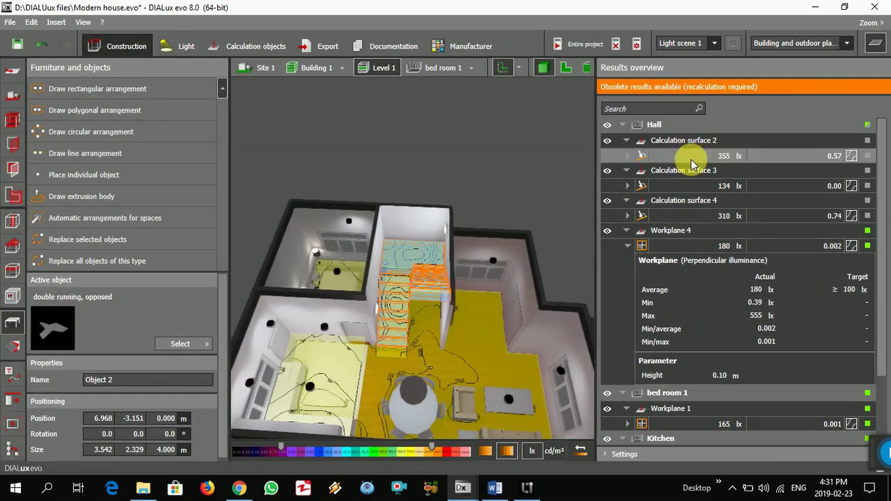
left_click(692, 159)
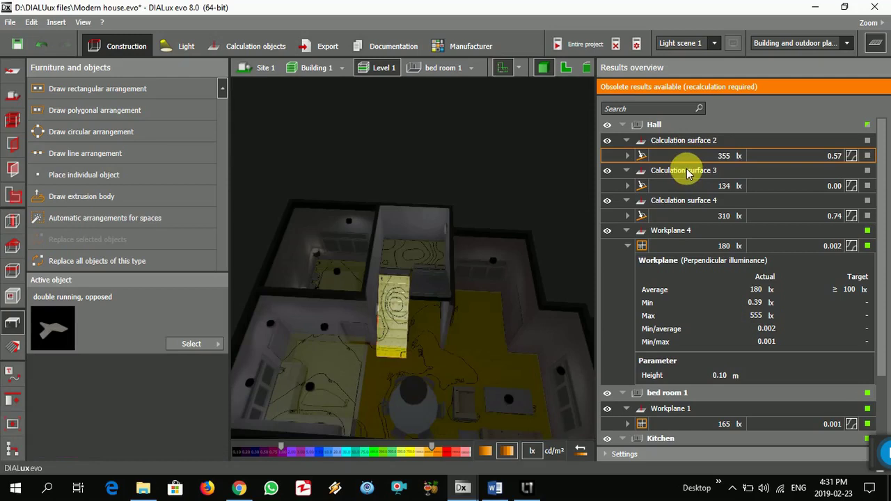
left_click(690, 186)
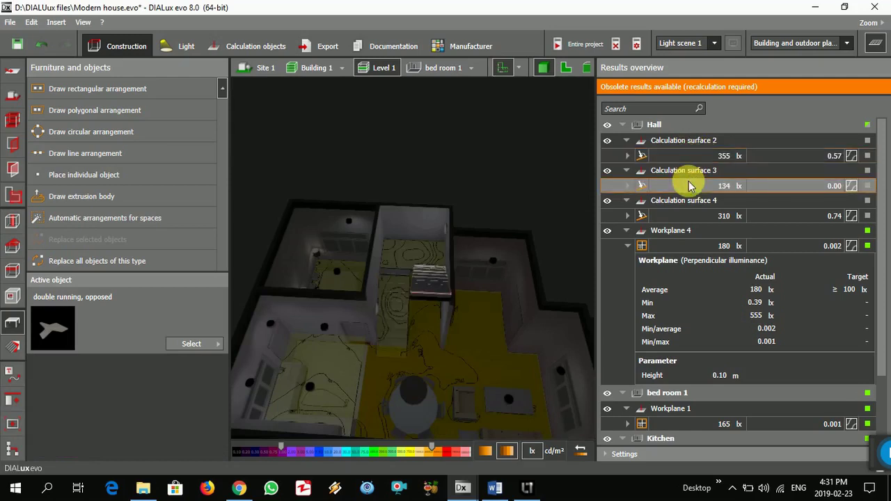
left_click(682, 216)
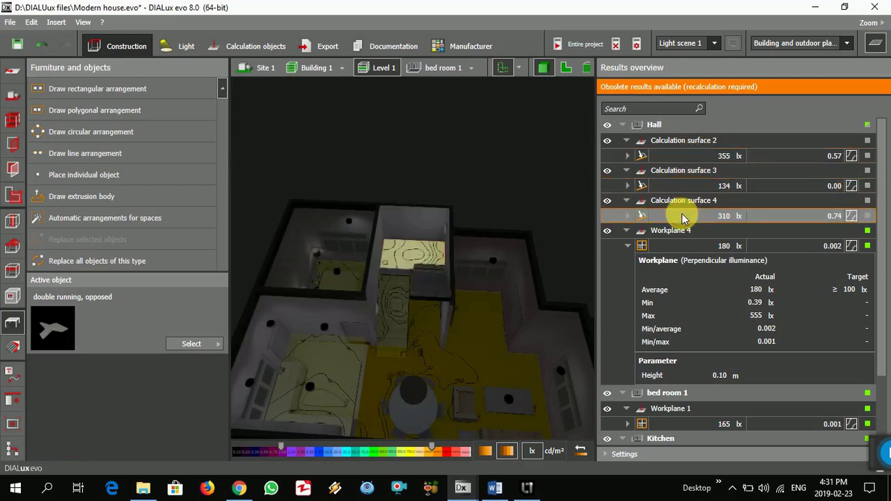
left_click(686, 249)
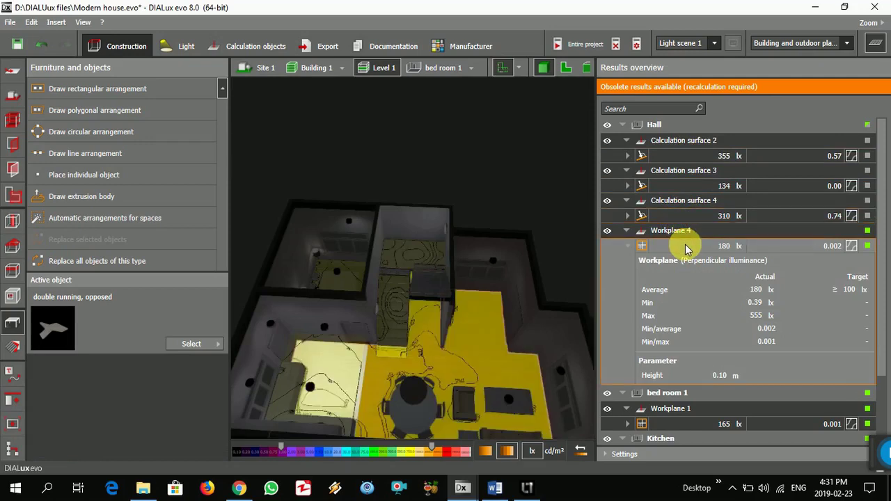
- Highlight bed room 1's workplane result, then clear the highlight
scroll(686, 244, "down", 1)
scroll(703, 300, "up", 1)
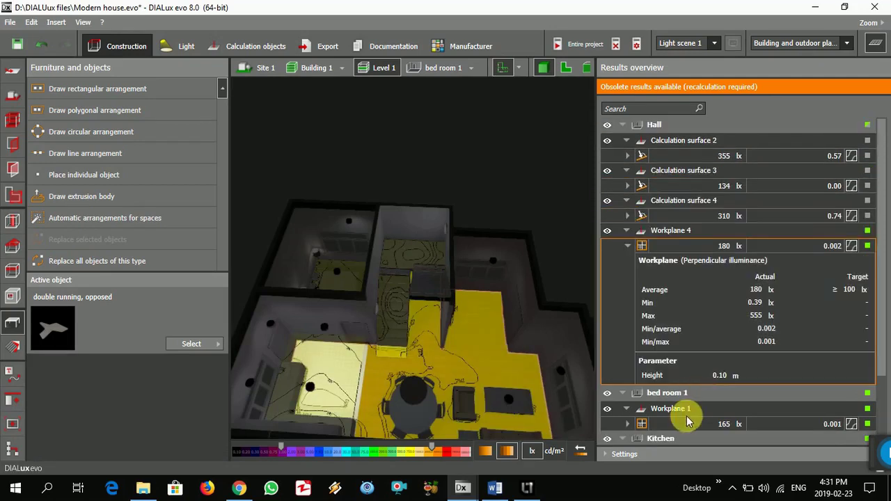
left_click(687, 422)
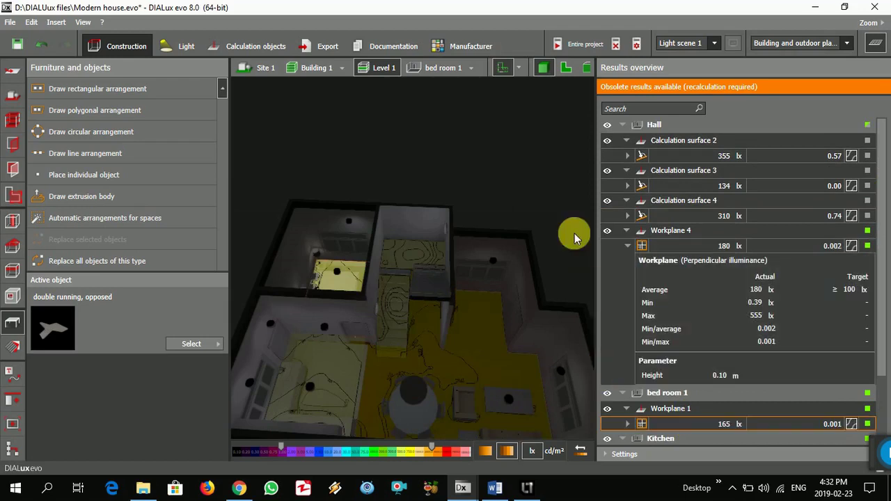
left_click(571, 199)
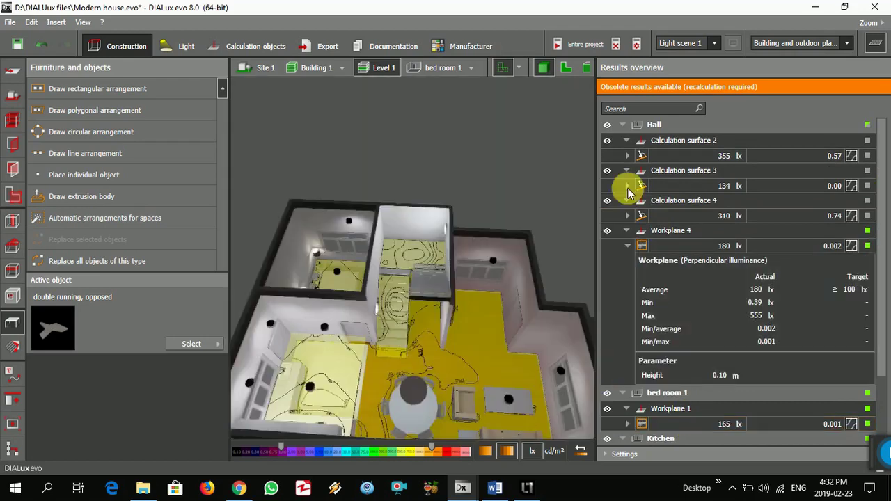
- Close the results overview and orbit the realistic 3D house to a new angle
left_click(877, 48)
scroll(536, 148, "down", 2)
scroll(624, 320, "up", 2)
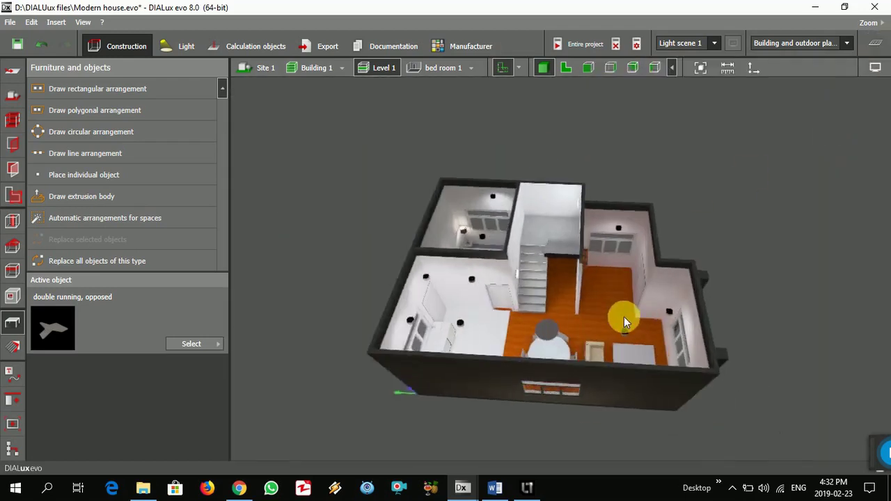
scroll(624, 317, "up", 2)
scroll(589, 301, "up", 1)
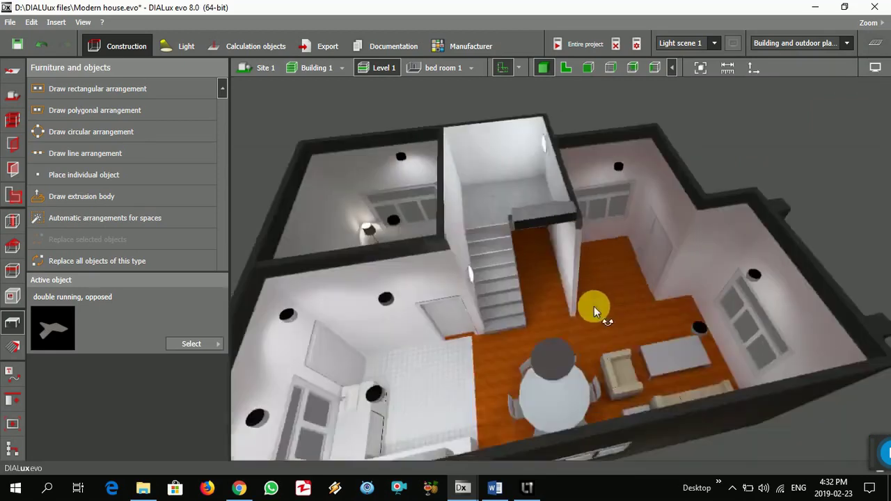
middle_click_drag(594, 307, 637, 308)
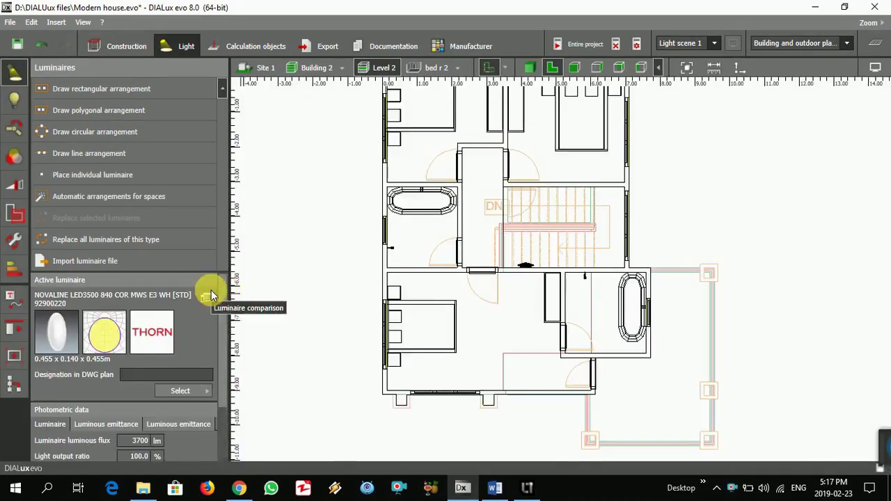
scroll(211, 294, "down", 2)
- Pick the VERONA T chokolate lamp and place two beside the bed in bed r 2
scroll(374, 313, "up", 2)
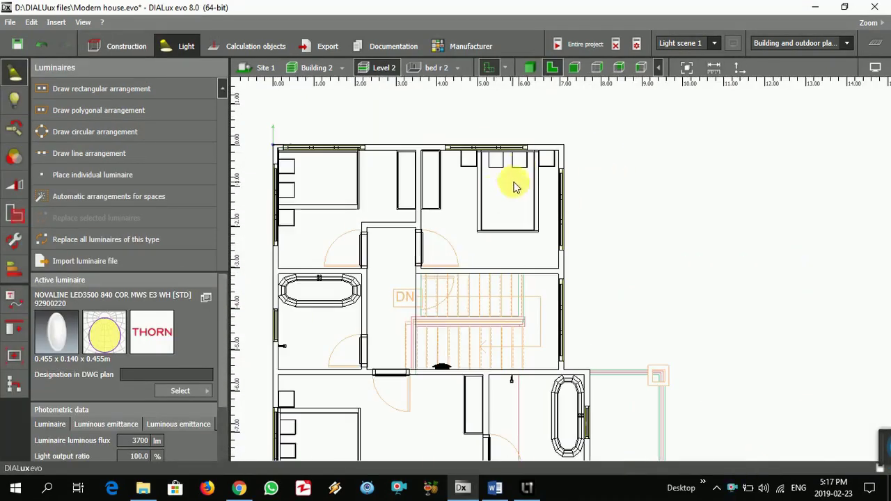
left_click(181, 391)
double_click(270, 171)
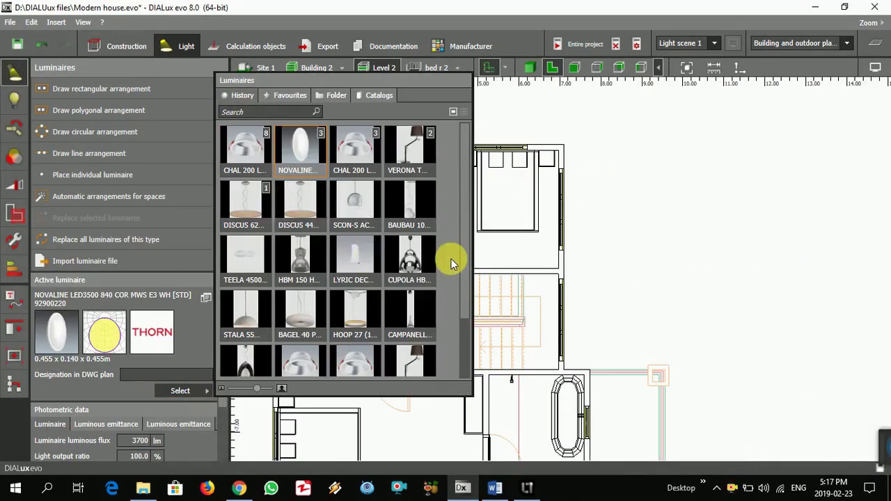
left_click(416, 153)
left_click(92, 175)
scroll(552, 162, "up", 2)
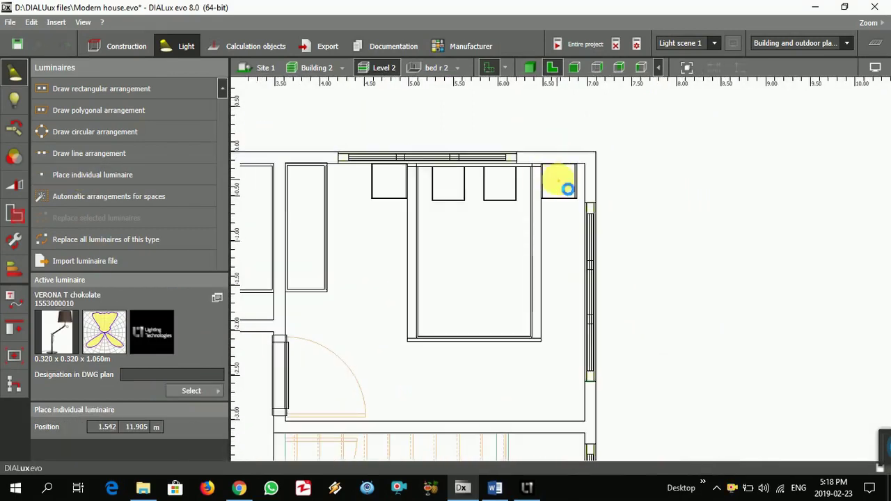
left_click(568, 189)
left_click(389, 182)
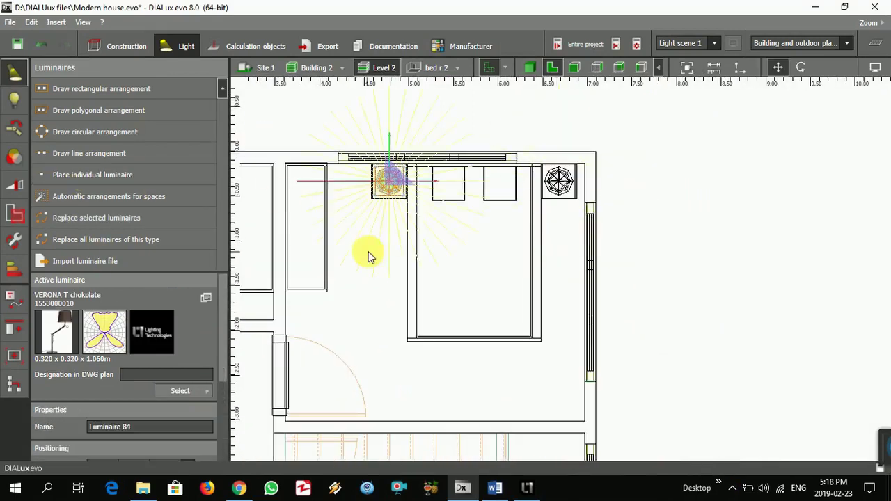
- Check bed r 2 alone in 3D from a higher viewpoint, then return to the plan
left_click(457, 68)
left_click(488, 91)
key("F3")
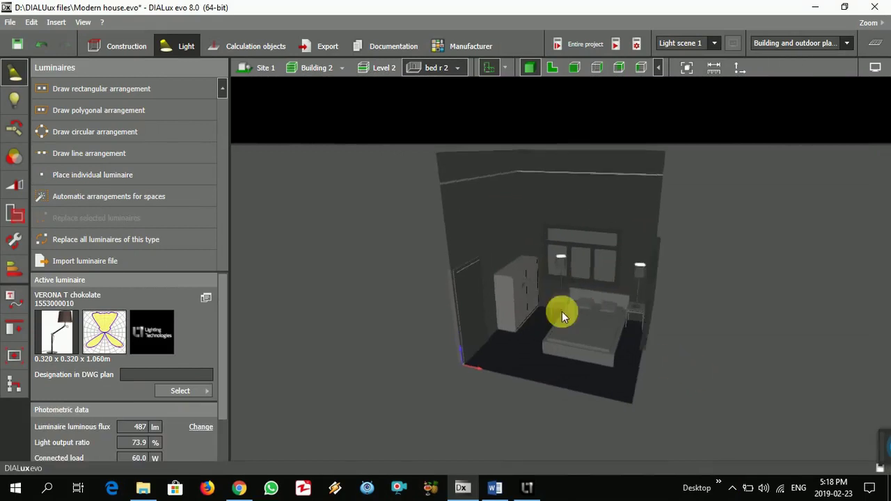
right_click_drag(562, 312, 686, 356)
right_click_drag(636, 339, 433, 193)
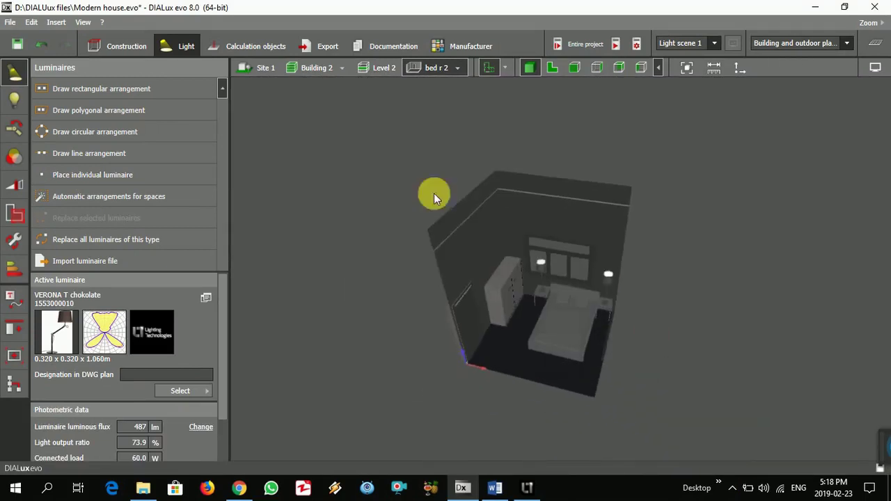
key("F2")
- Place a VERONA lamp on the bedside table in bed r 3
left_click(457, 68)
left_click(456, 93)
left_click(67, 175)
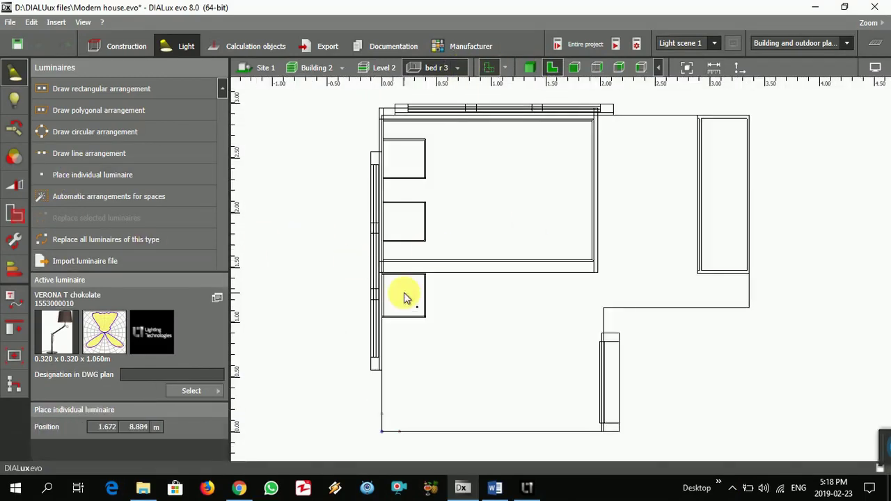
left_click(406, 298)
- Place VERONA lamps on both bedside tables in bed room 4, then reselect bed r 2
left_click(458, 68)
left_click(462, 113)
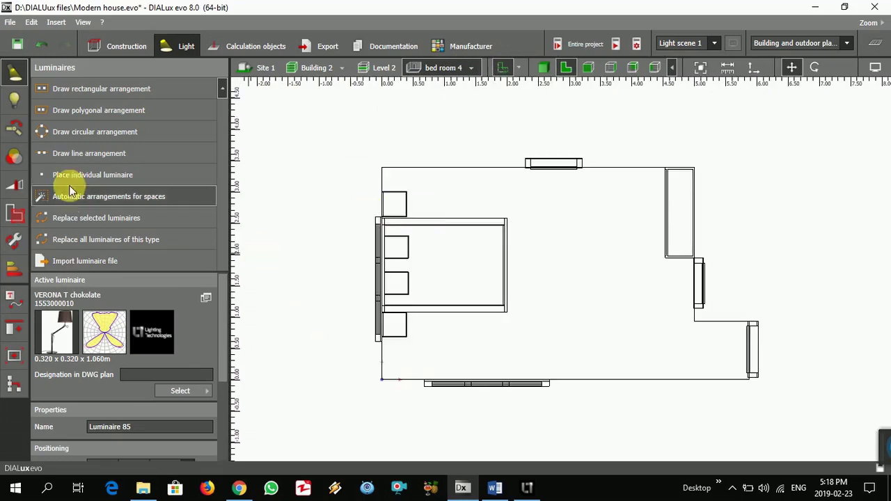
left_click(69, 178)
left_click(394, 204)
left_click(139, 175)
left_click(394, 325)
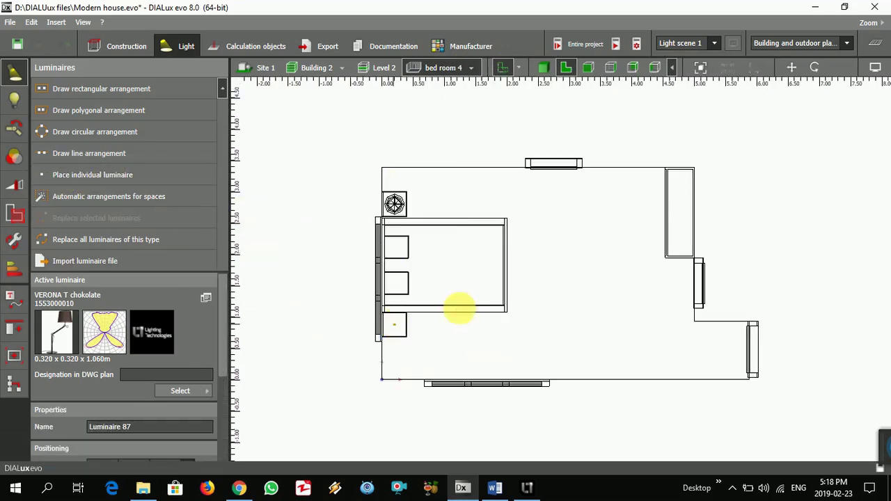
left_click(460, 68)
left_click(468, 84)
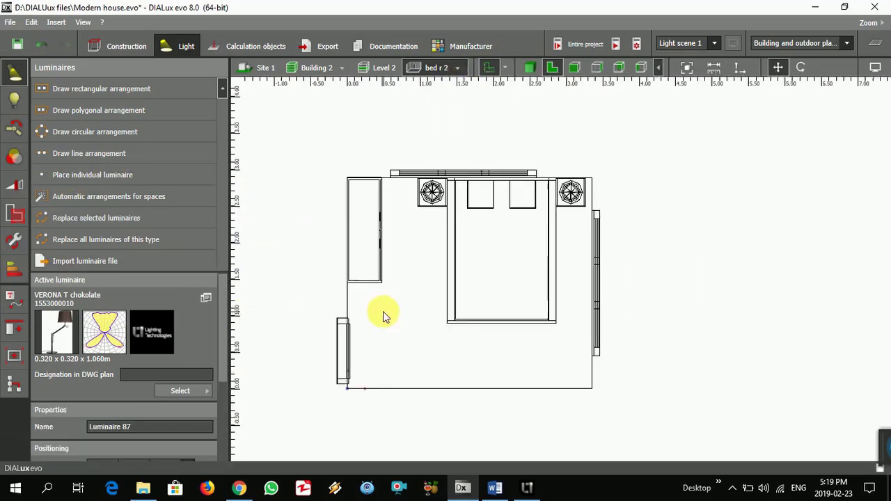
- Select the CHAL 200 LED1400 downlight and draw a line of 2 across bed r 2, spread to the ends
left_click(206, 390)
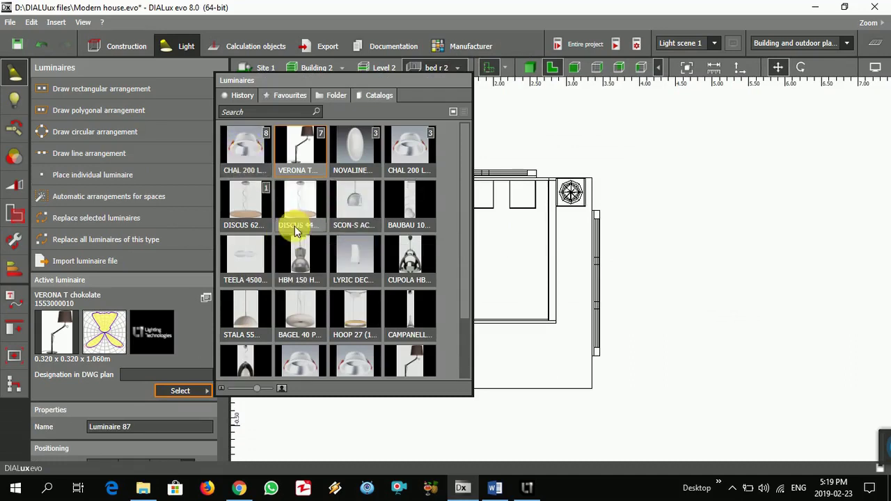
left_click(246, 145)
left_click(80, 174)
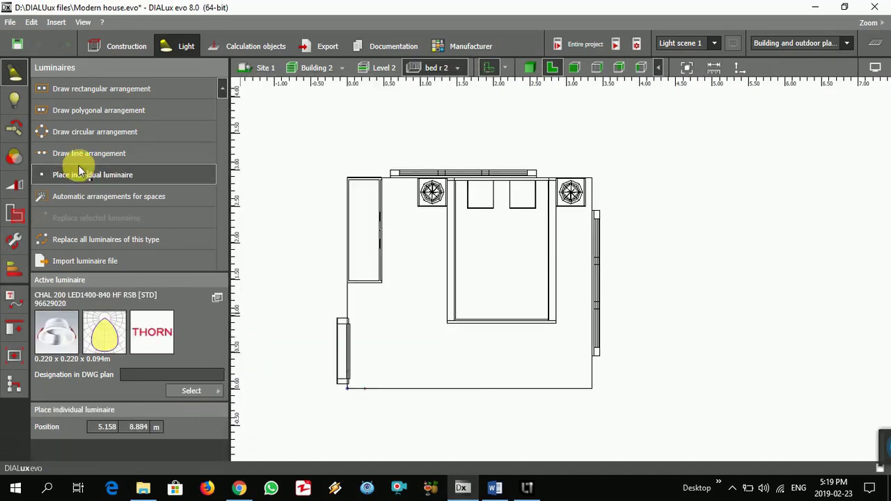
left_click(75, 154)
left_click(404, 317)
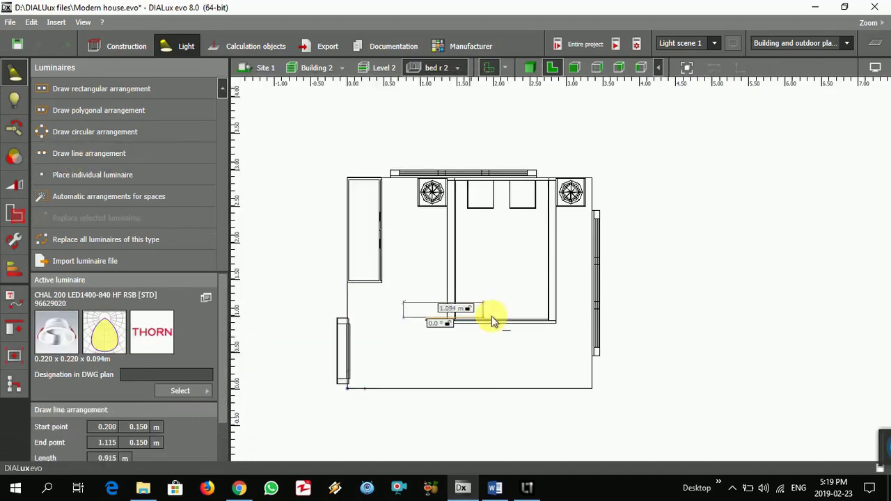
left_click(537, 319)
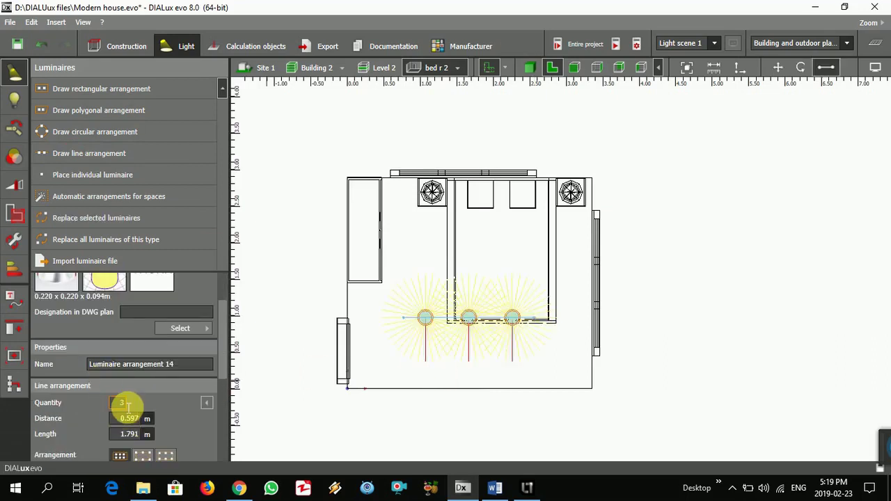
type("2")
key("Return")
scroll(116, 411, "down", 2)
left_click(143, 394)
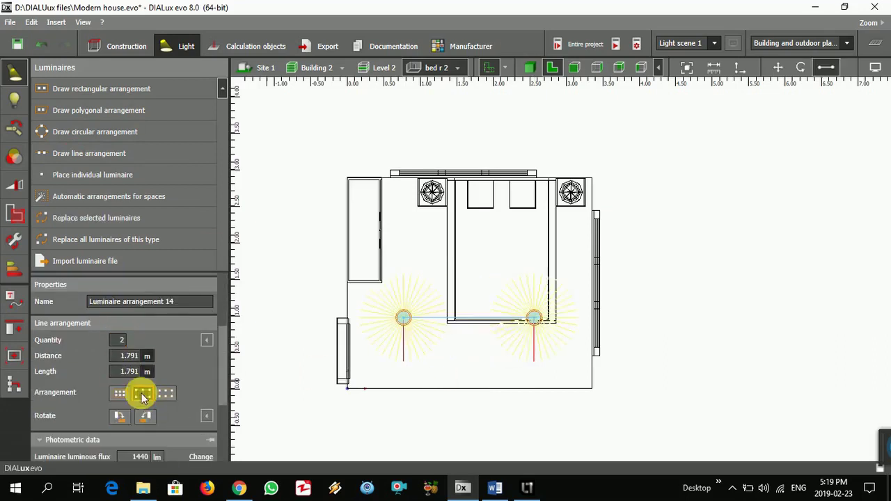
left_click(306, 334)
- In bed r 3, add one downlight on the open floor plus a line of 2 beside the bed
left_click(445, 67)
left_click(466, 91)
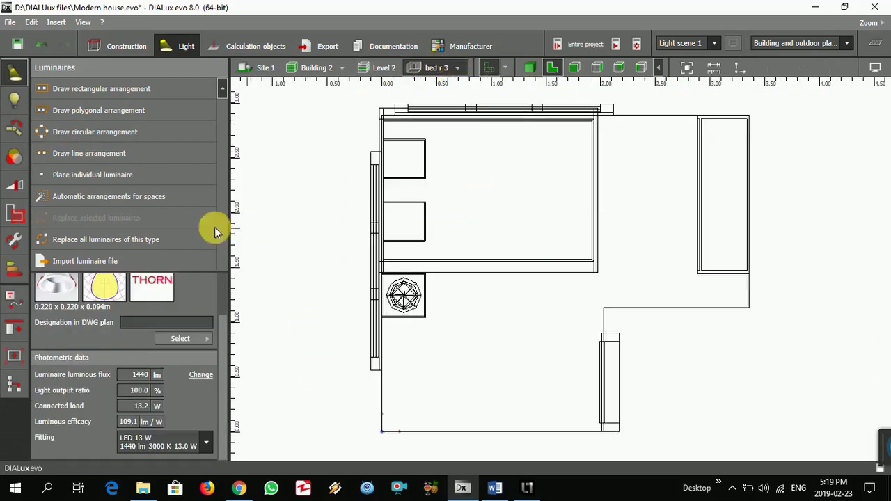
left_click(73, 174)
left_click(492, 353)
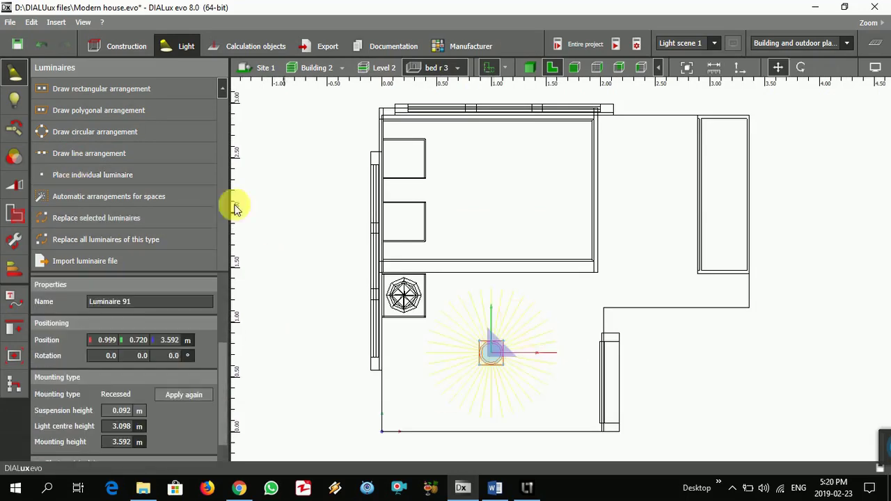
left_click(71, 152)
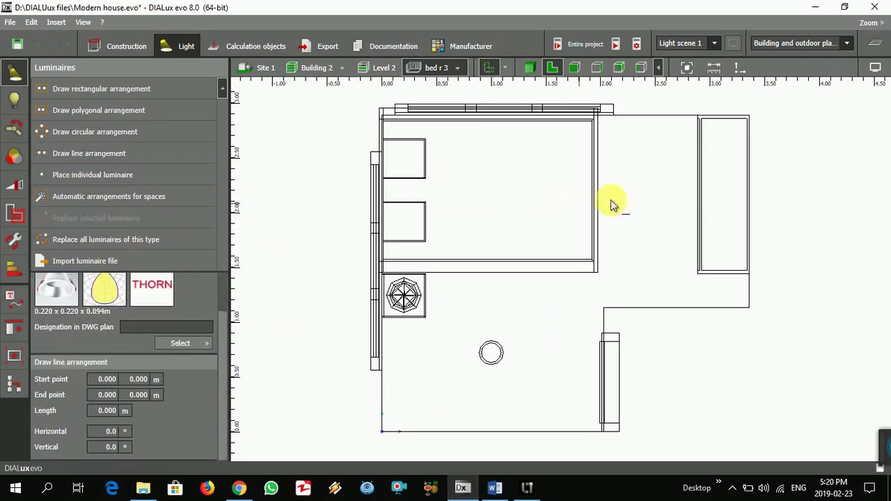
left_click(633, 146)
left_click(633, 261)
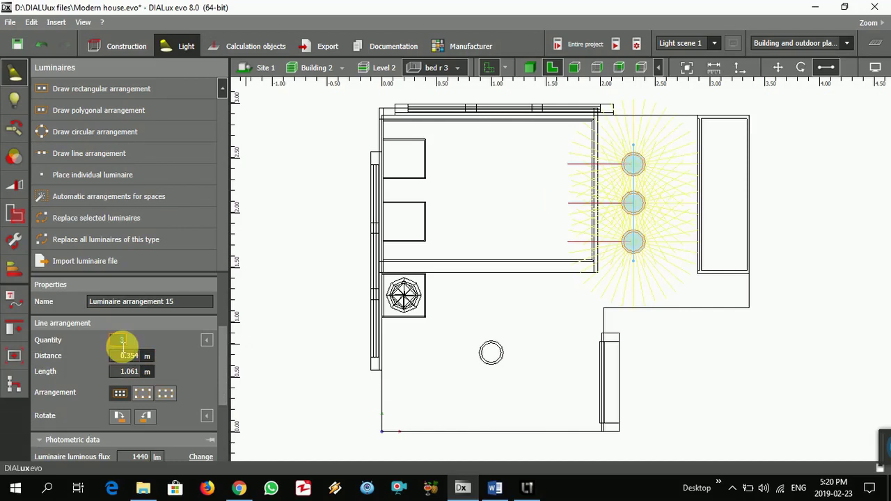
type("2")
key("Return")
left_click(143, 394)
left_click(165, 394)
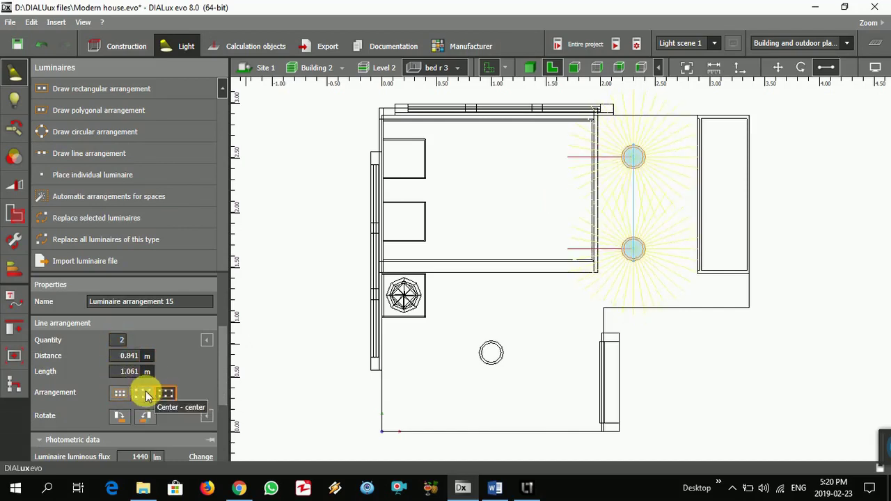
left_click(298, 353)
- Draw a 2×2 grid of downlights placed at the corners in bed room 4, then show all of Level 2
left_click(458, 68)
left_click(519, 125)
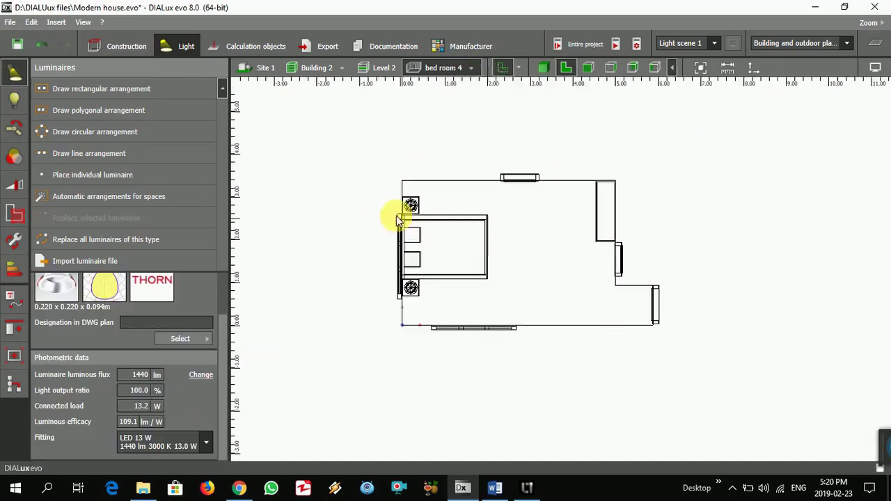
scroll(561, 279, "up", 2)
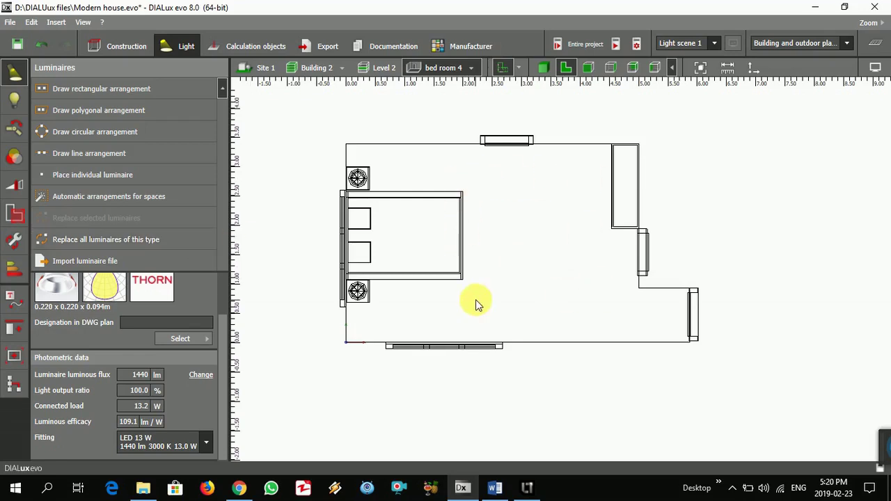
left_click(86, 91)
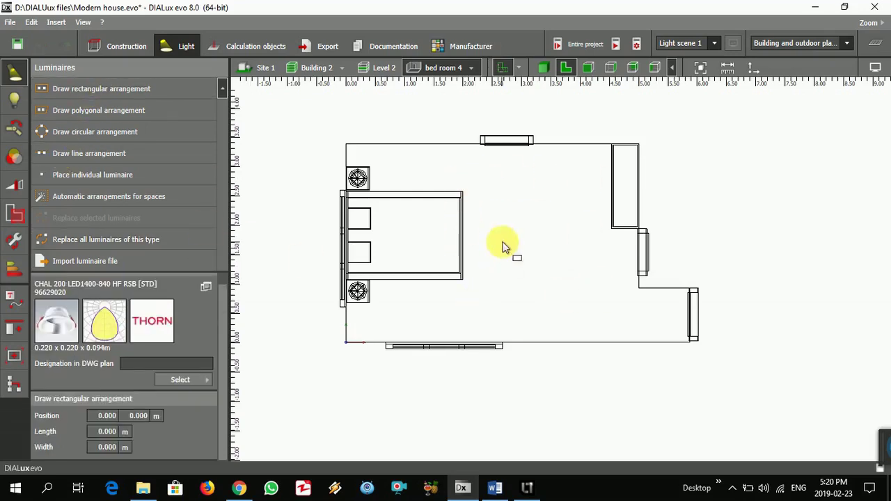
left_click(463, 175)
left_click(592, 174)
left_click(594, 313)
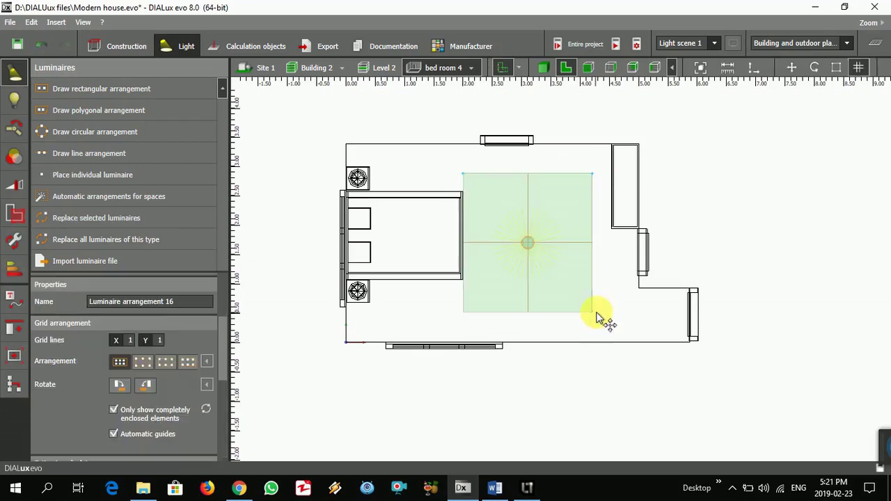
left_click(130, 340)
type("2")
left_click(160, 340)
type("2")
key("Return")
left_click(144, 362)
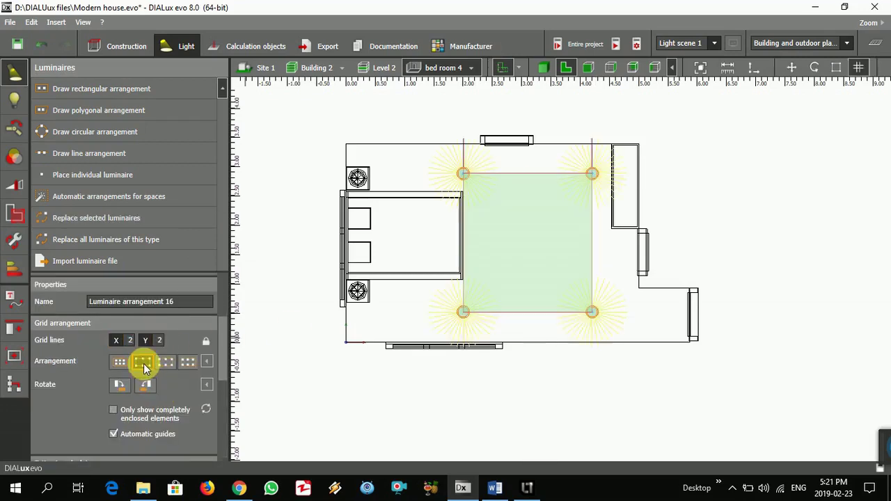
double_click(560, 133)
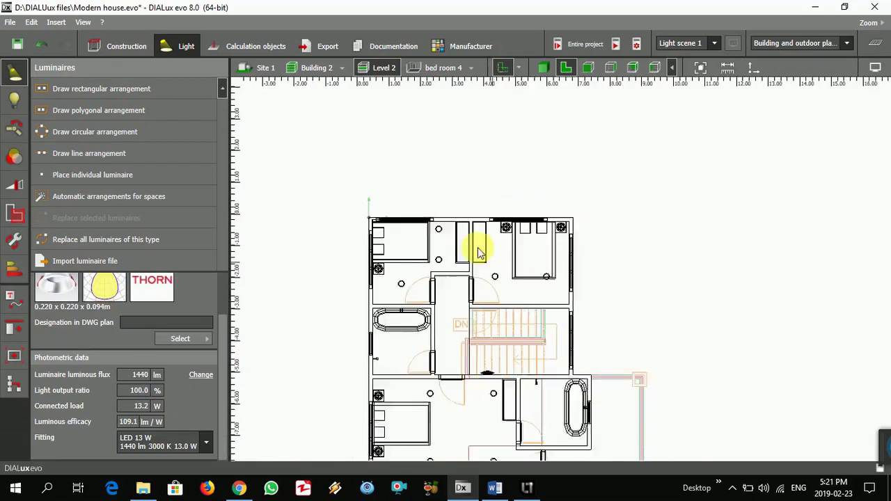
- Place one CHAL 200 downlight on the stair-hall landing beside the DN label and select it
scroll(456, 300, "up", 4)
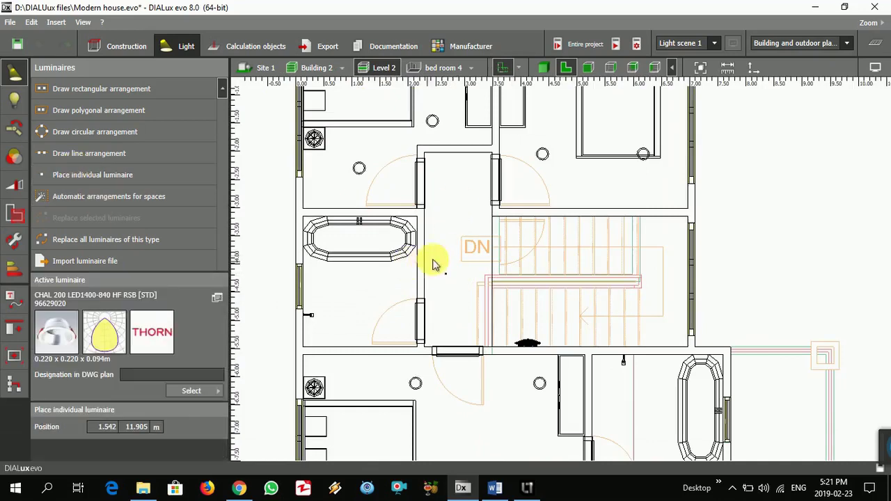
left_click(455, 244)
key("Escape")
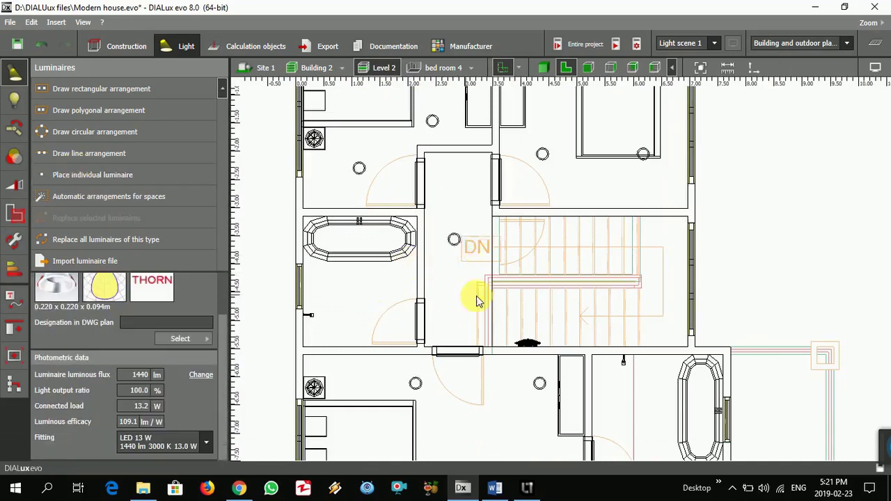
scroll(449, 316, "down", 4)
scroll(456, 279, "up", 4)
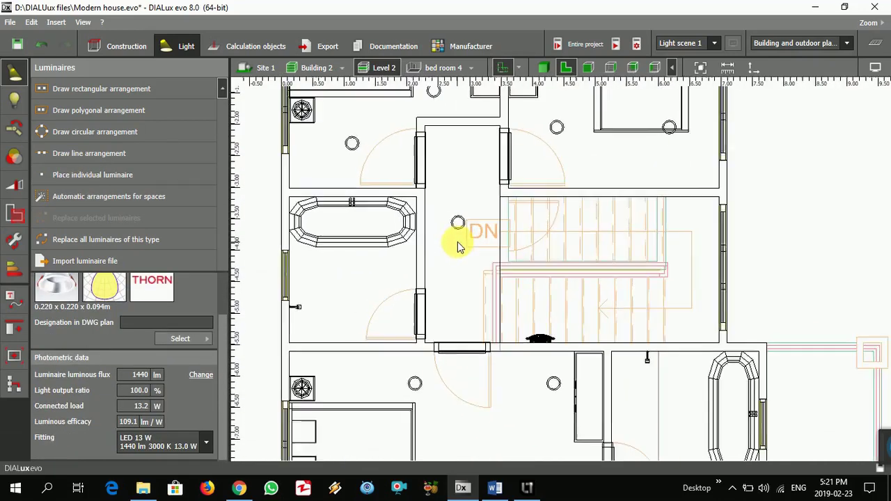
left_click(455, 226)
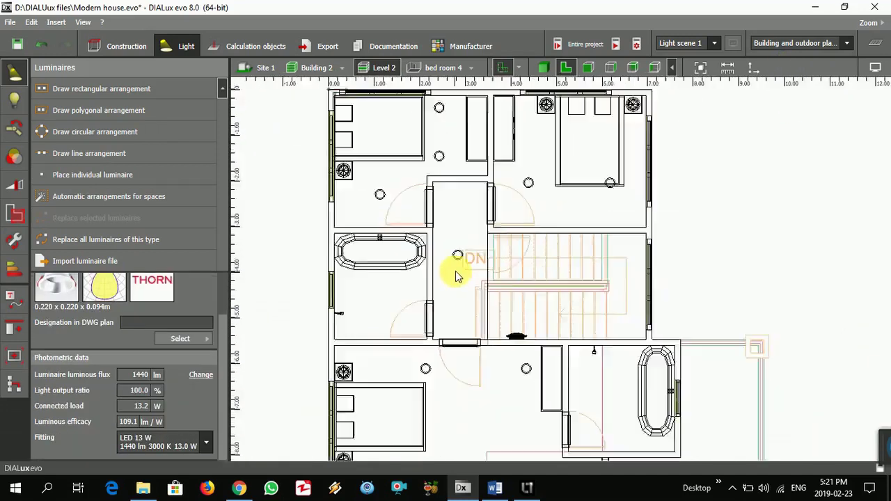
scroll(457, 274, "down", 3)
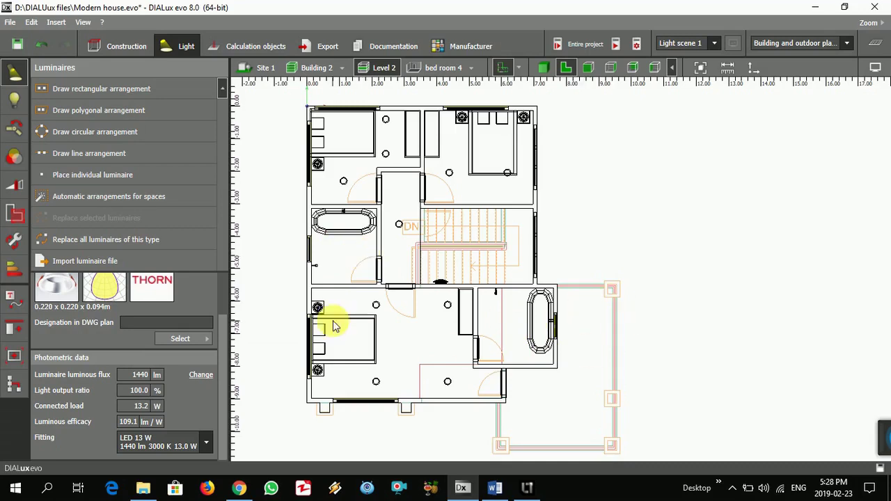
- On Thorn's Chalice page, download the DIALux file for CHAL 150 LED1400-830 HF EC RSB WL4
left_click(239, 489)
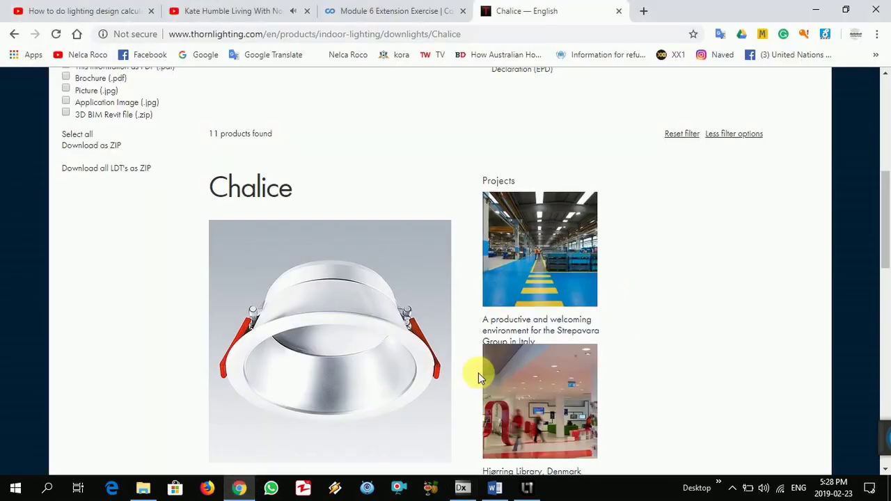
scroll(692, 355, "up", 5)
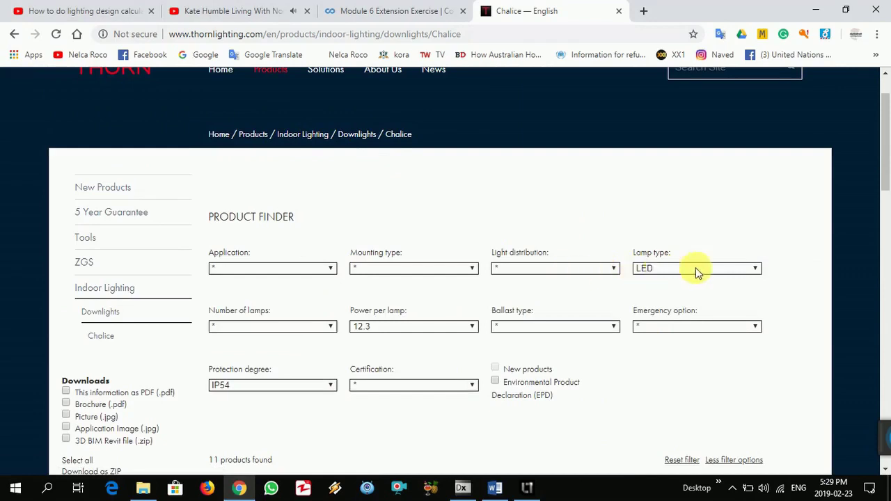
scroll(662, 277, "down", 1)
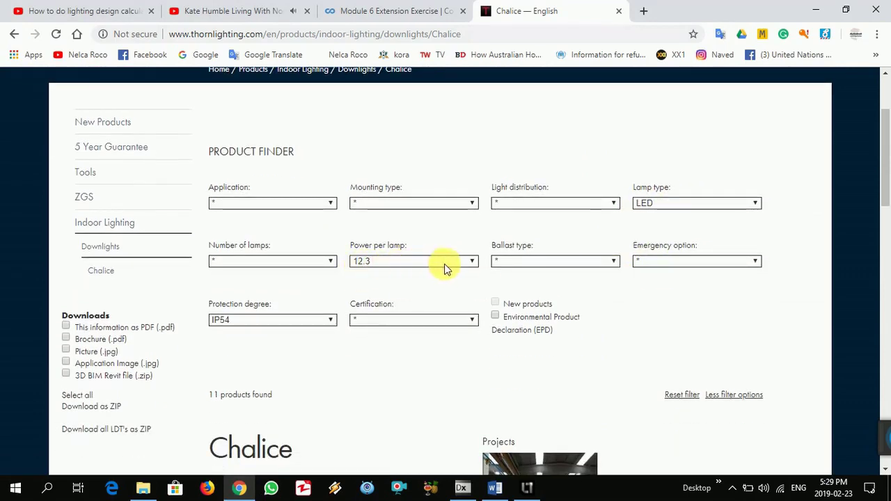
scroll(441, 269, "down", 1)
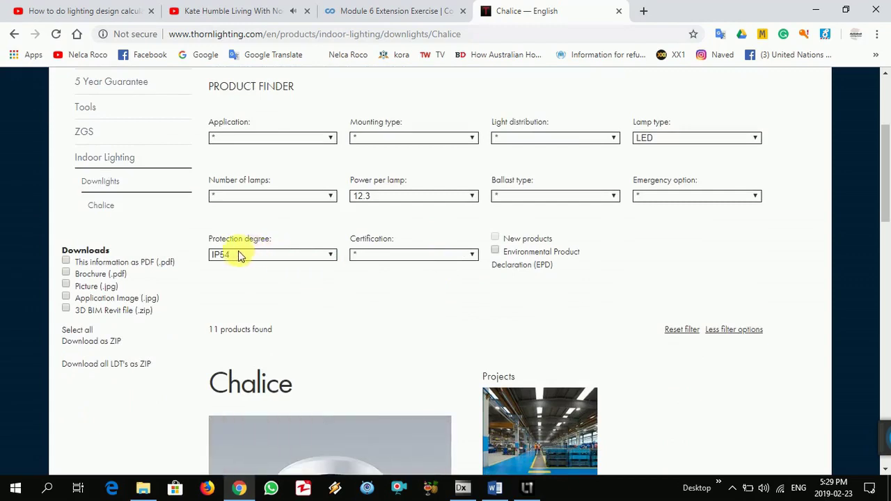
scroll(371, 255, "down", 5)
scroll(404, 254, "down", 8)
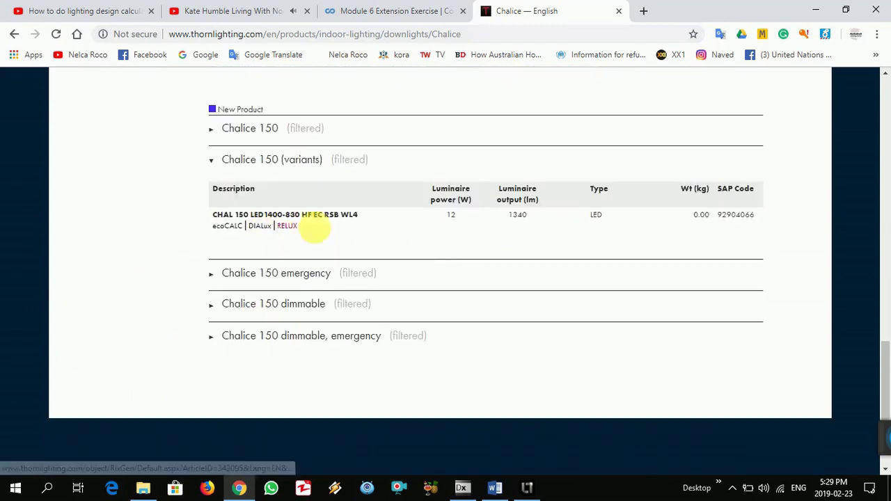
left_click(263, 226)
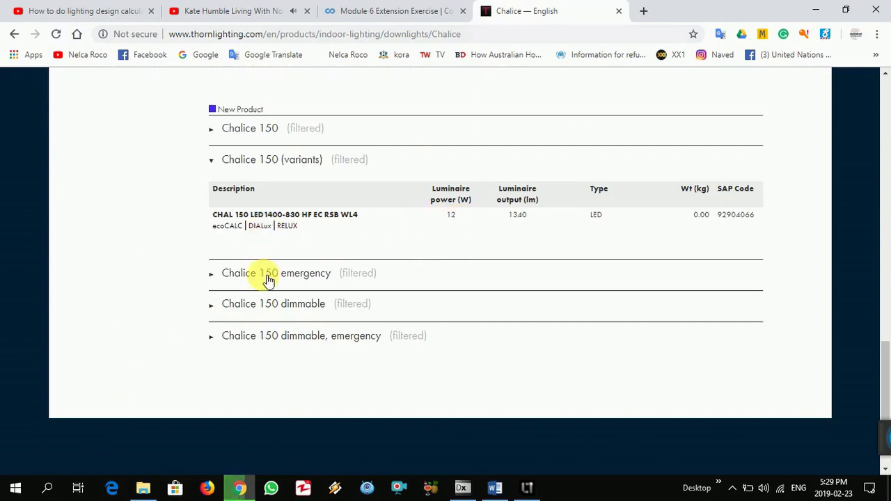
- Apply 343095.uld (CHAL 150, 1340 lm, 12.3 W) from the Lights folder as the active luminaire
left_click(462, 486)
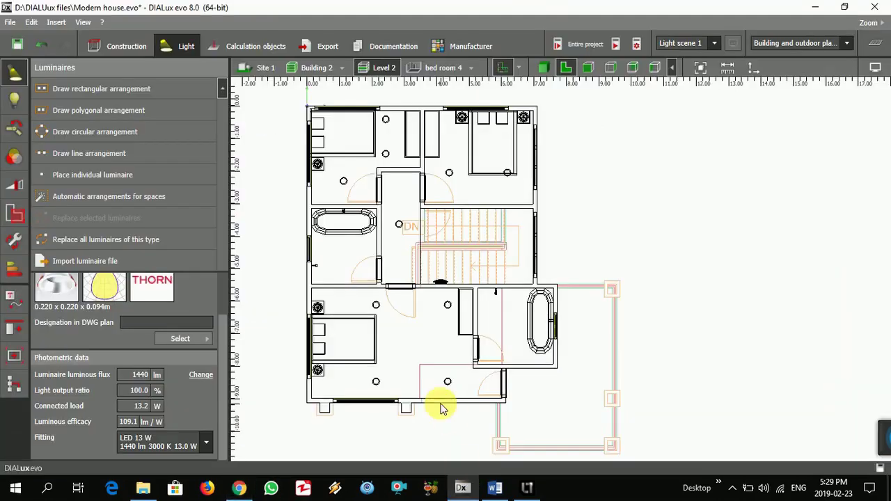
scroll(372, 313, "down", 3)
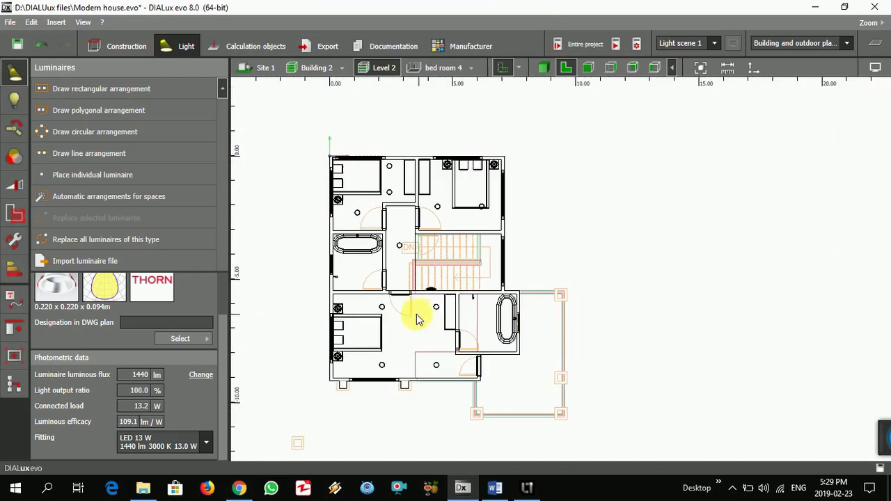
scroll(437, 321, "down", 1)
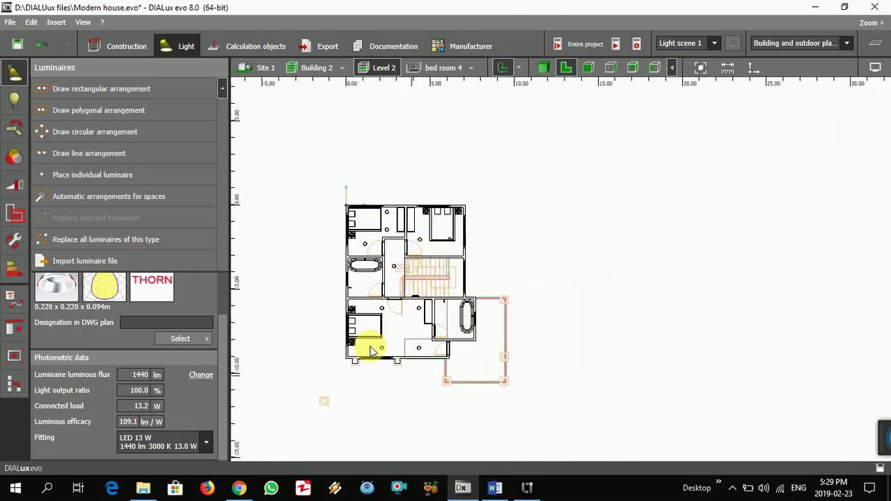
left_click(201, 341)
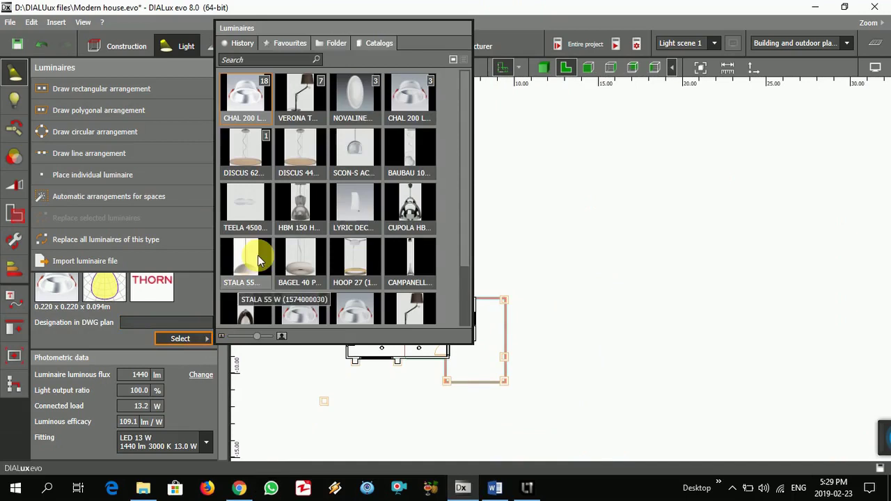
left_click(327, 43)
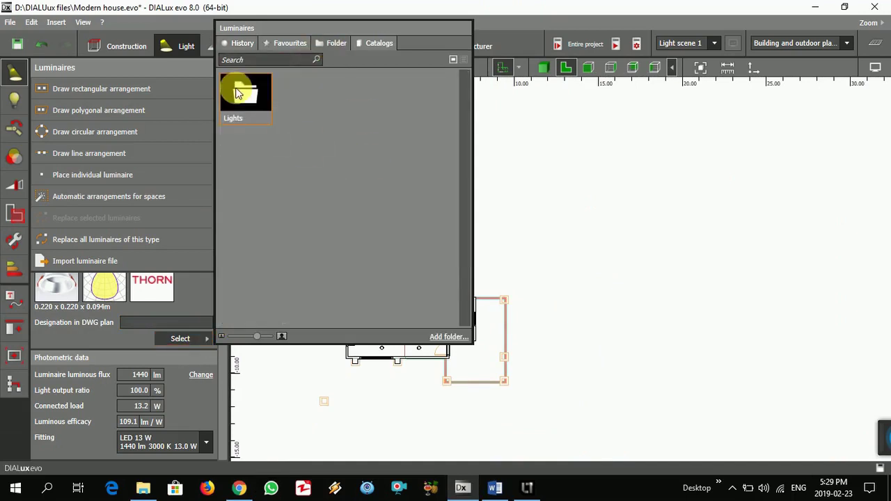
key("Escape")
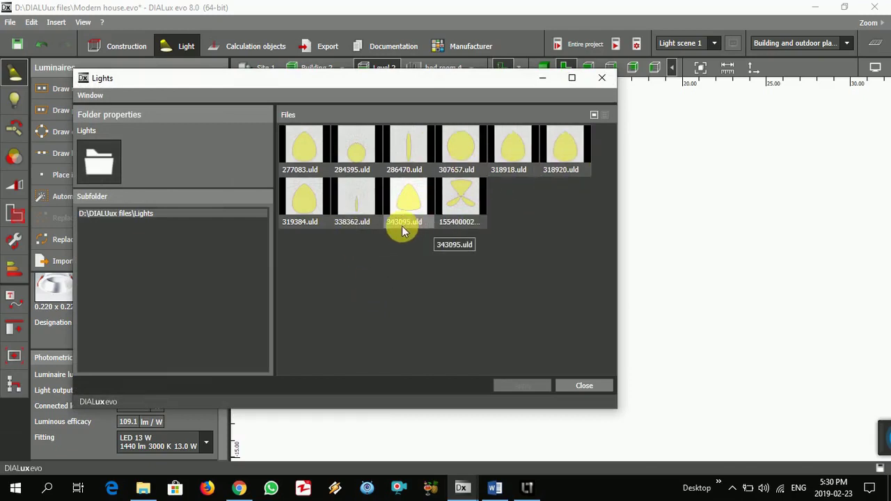
left_click(408, 205)
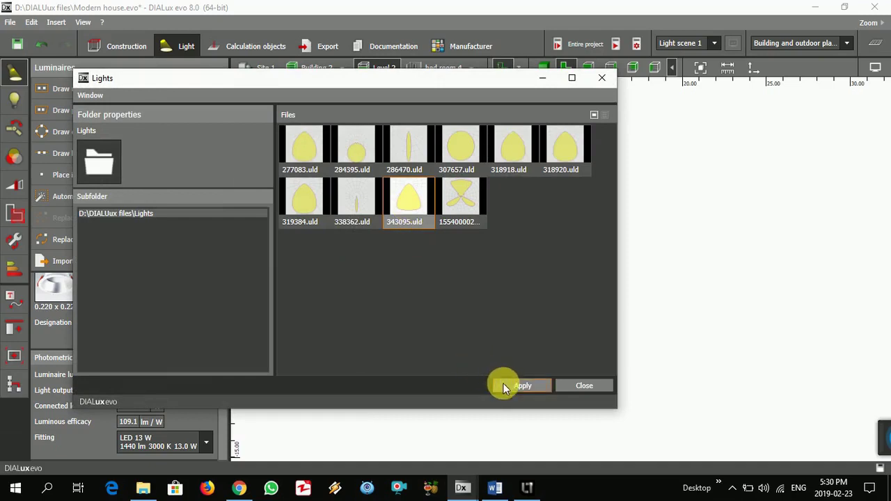
left_click(504, 387)
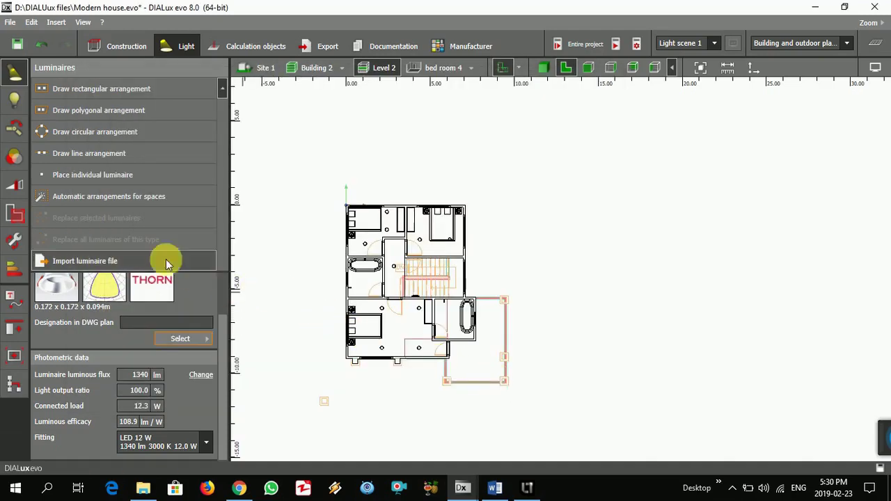
left_click(63, 174)
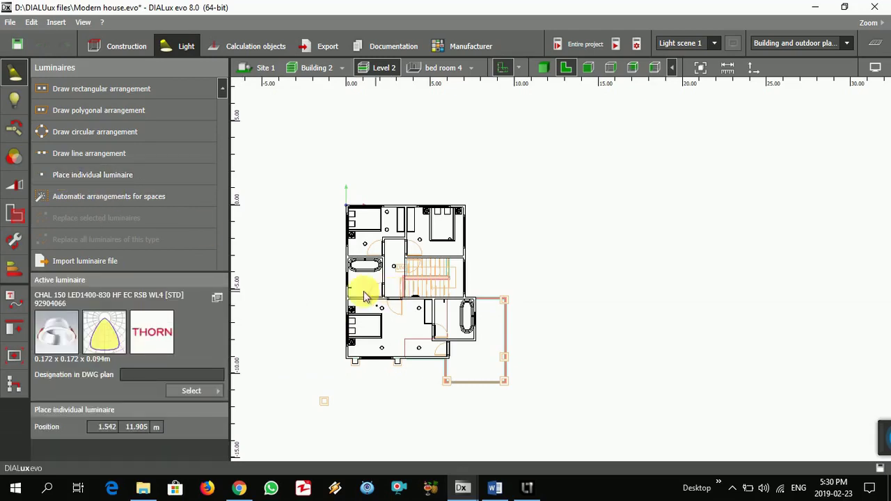
- Place a CHAL 150 downlight in the upper-left bathroom and another in the lower-right bathroom
scroll(338, 289, "up", 3)
scroll(351, 289, "up", 4)
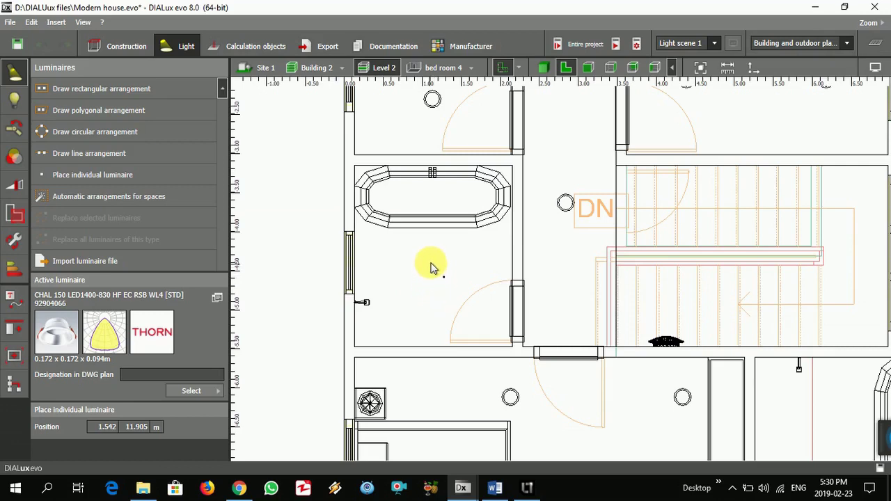
left_click(430, 264)
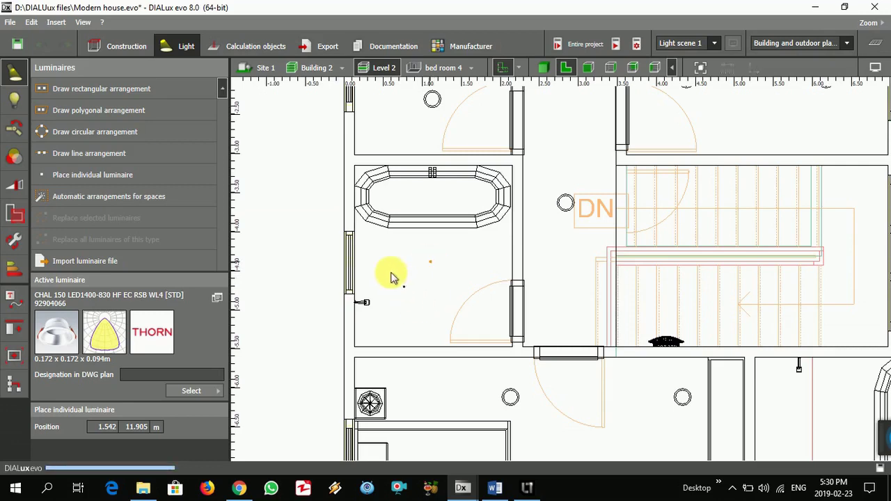
scroll(388, 277, "down", 5)
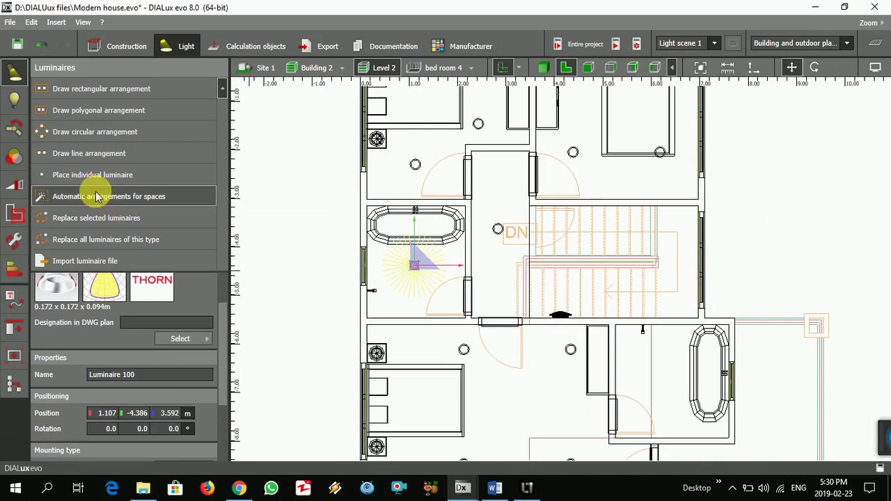
left_click(89, 176)
scroll(387, 295, "down", 4)
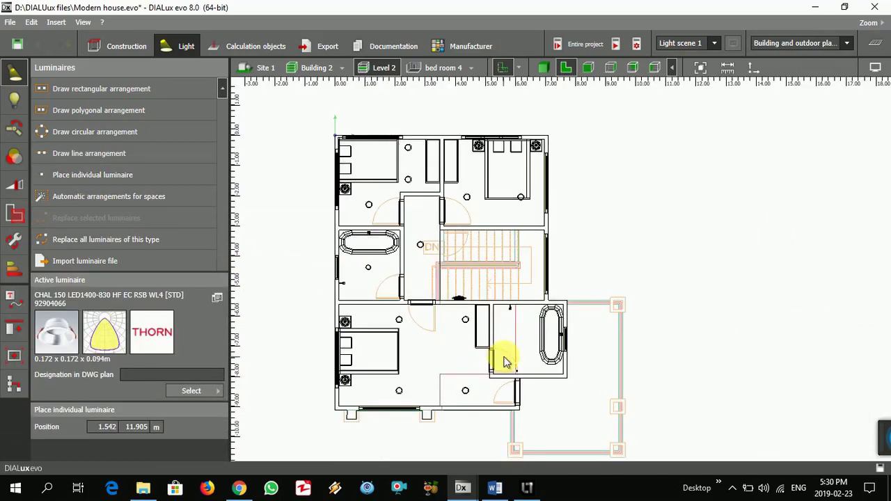
scroll(529, 351, "up", 5)
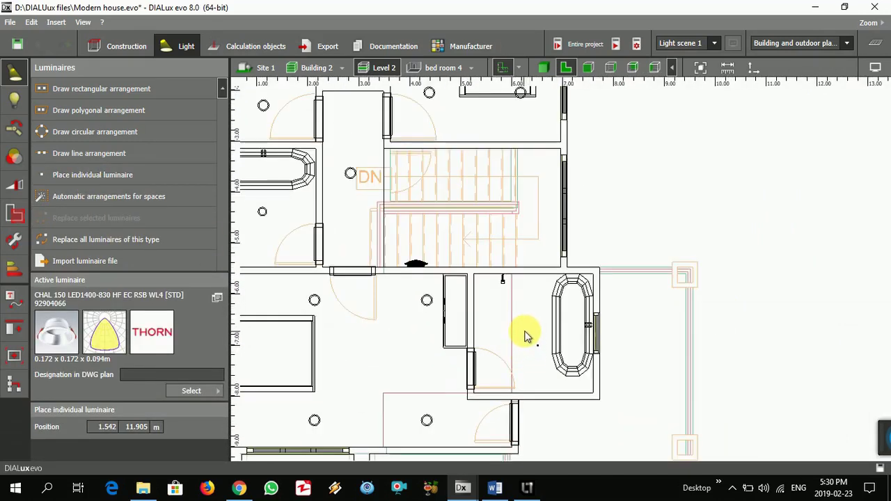
left_click(525, 327)
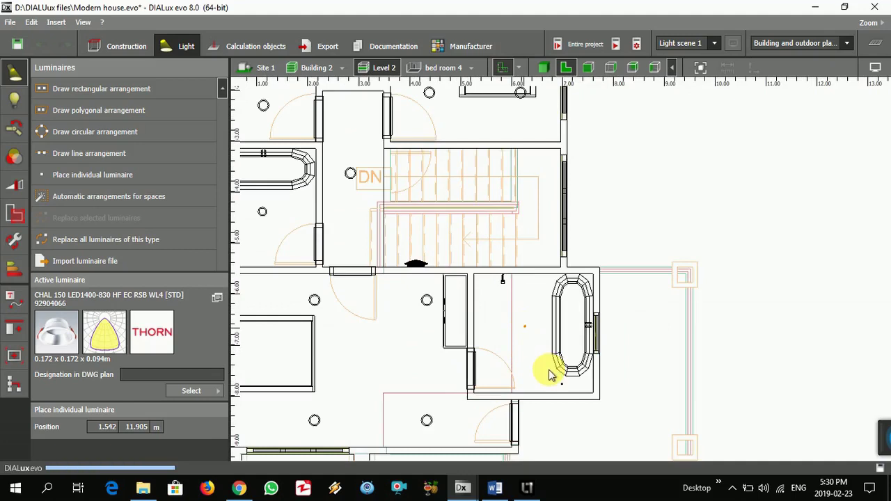
left_click(675, 226)
scroll(513, 258, "down", 5)
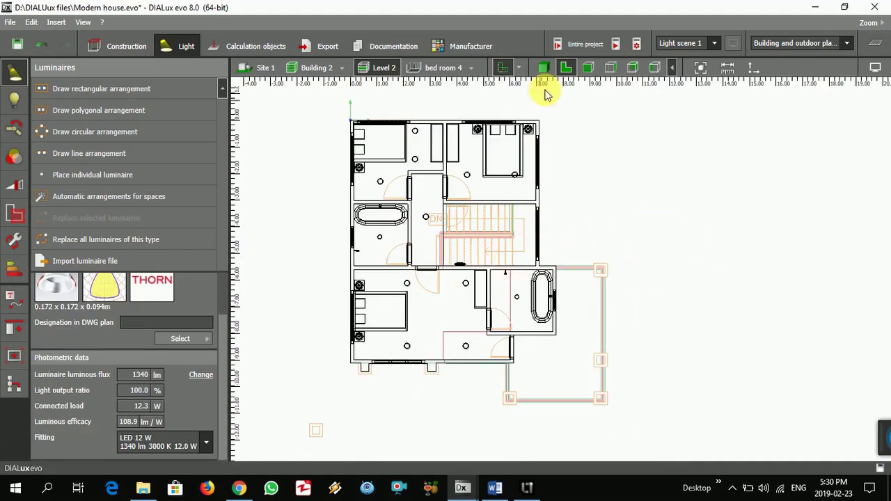
- Calculate the entire project and select the toilet 2 workplane to check its lux
left_click(573, 46)
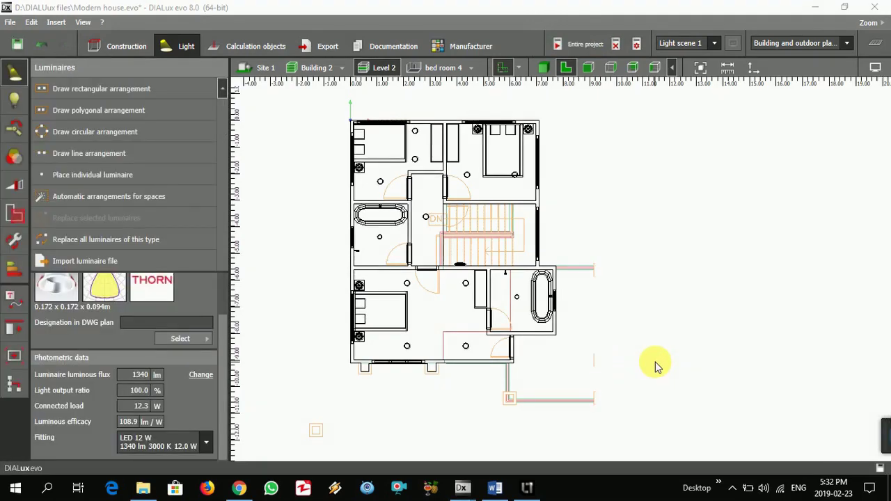
left_click(659, 369)
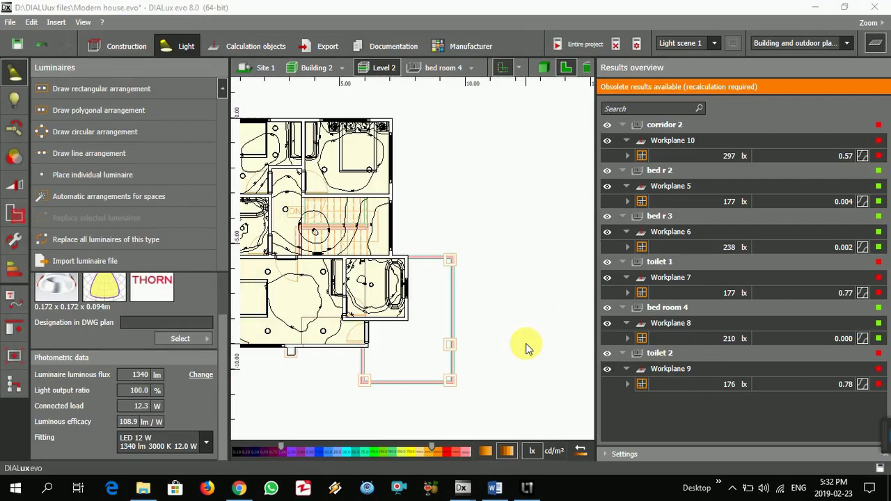
scroll(526, 348, "down", 2)
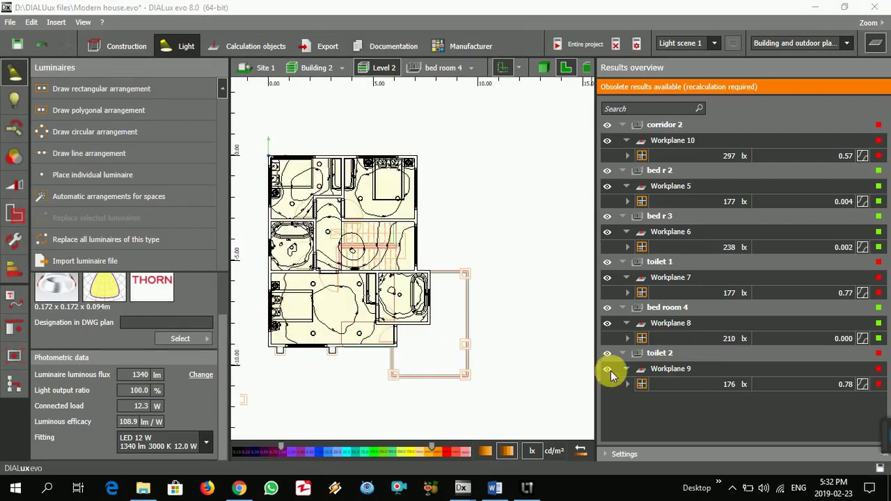
left_click(684, 383)
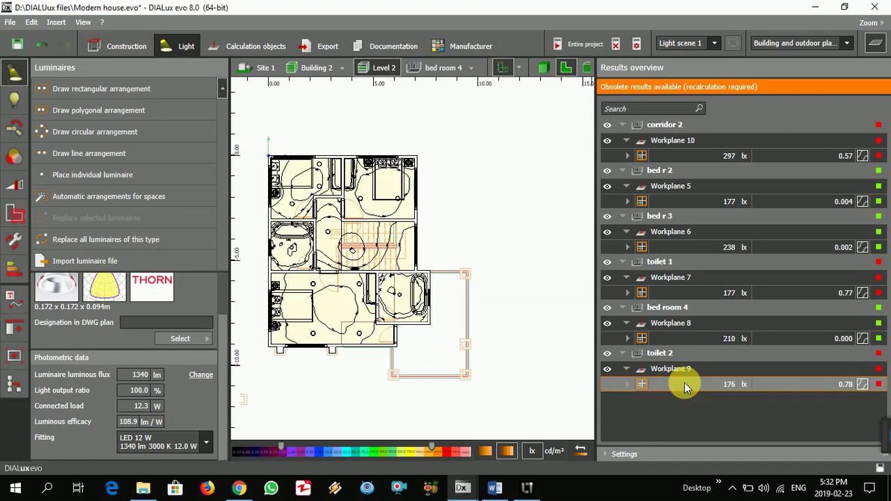
left_click(697, 340)
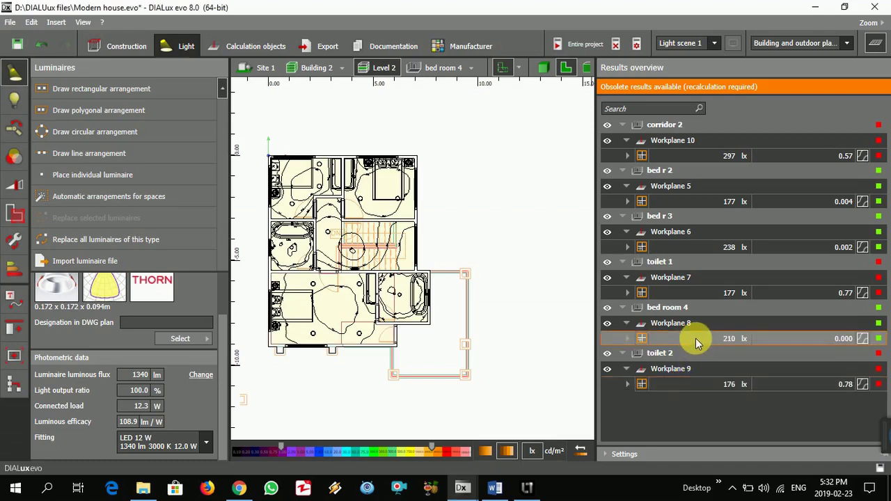
left_click(702, 296)
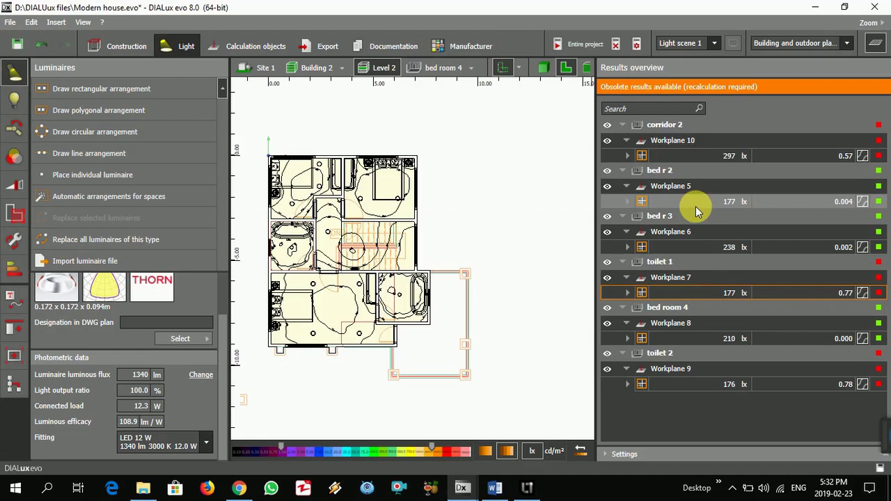
left_click(689, 186)
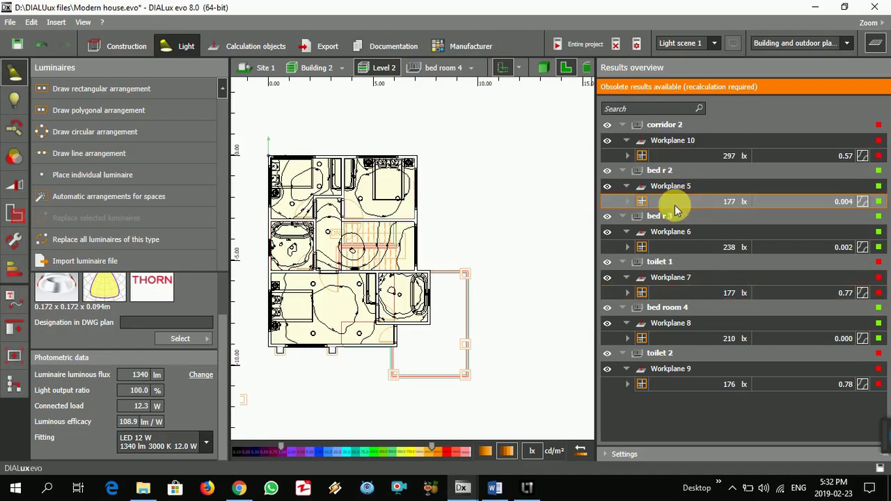
left_click(687, 248)
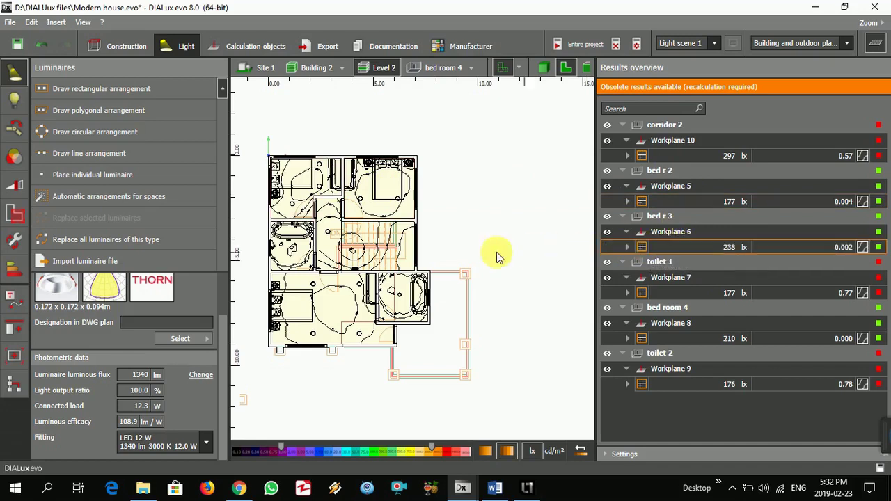
left_click(628, 248)
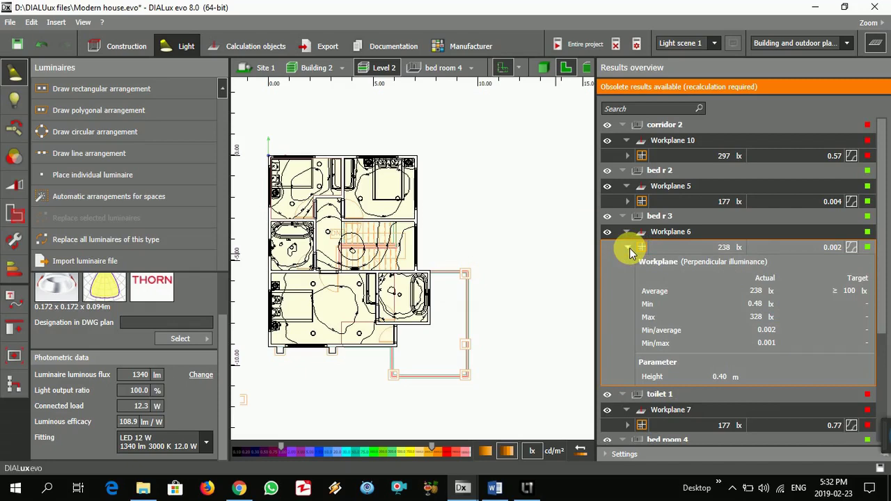
left_click(628, 248)
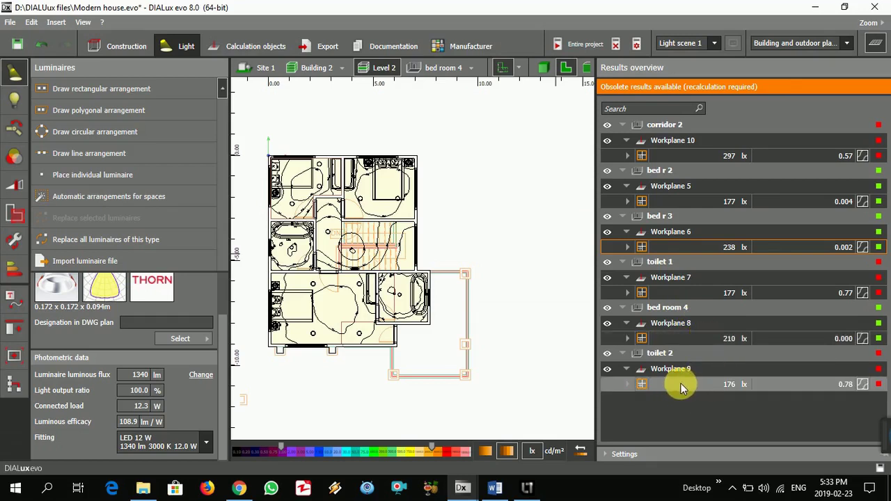
left_click(628, 389)
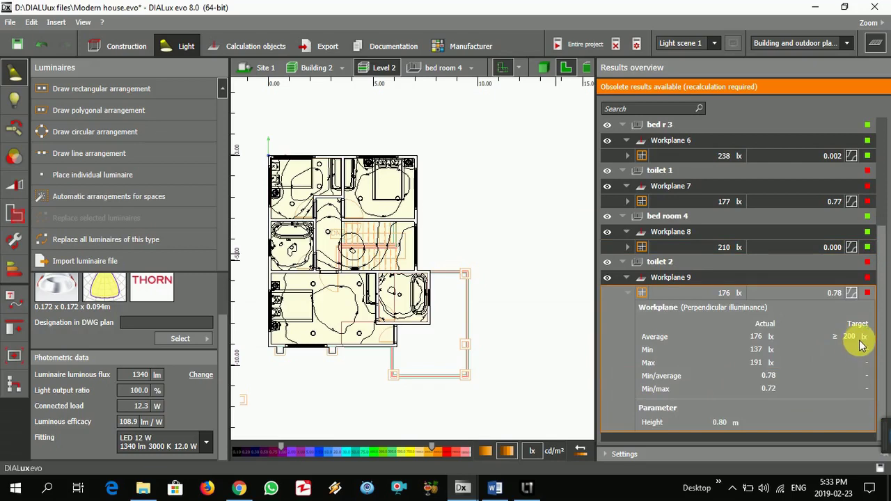
scroll(756, 345, "up", 3)
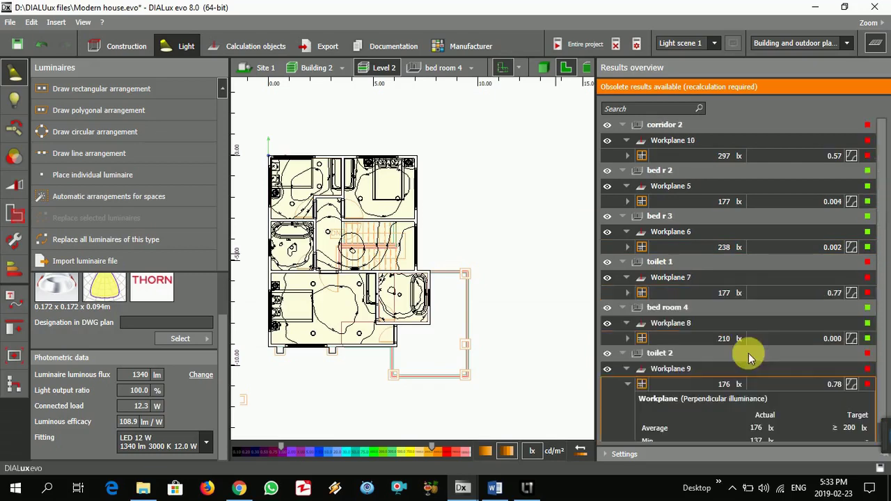
left_click(628, 384)
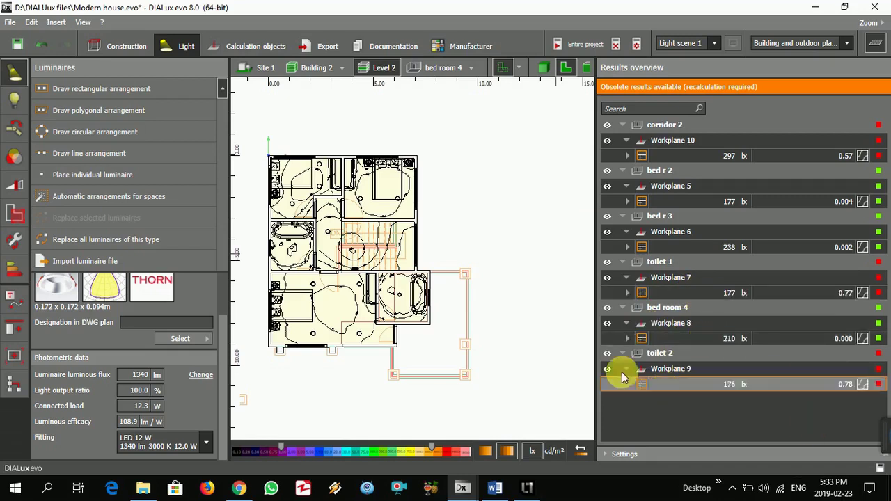
- Replace the lower bathroom's downlight with a line arrangement of two luminaires
left_click(878, 51)
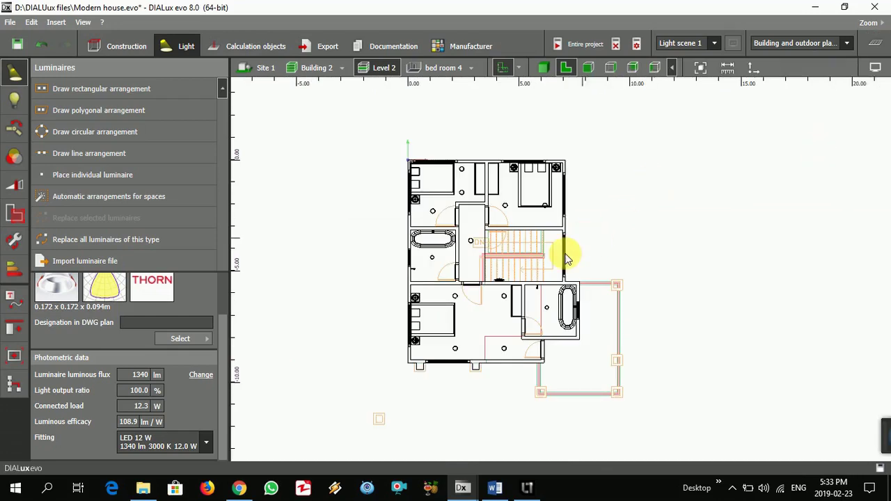
scroll(491, 304, "up", 2)
scroll(575, 335, "up", 3)
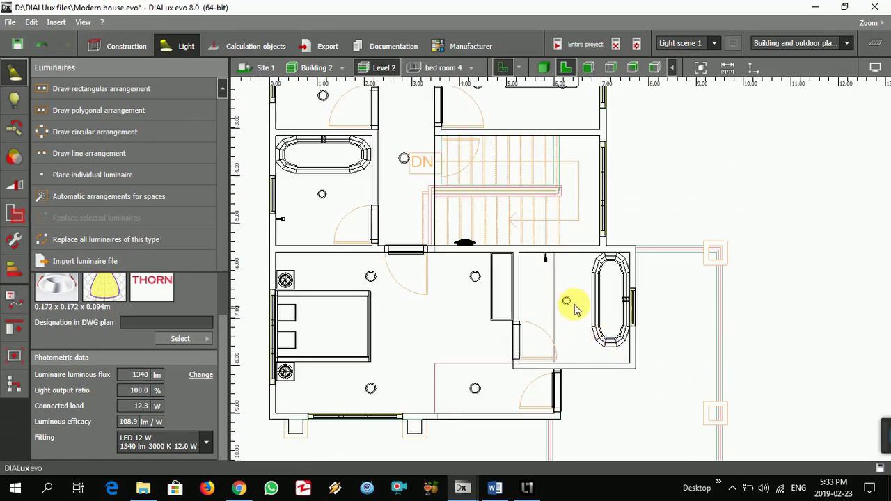
scroll(569, 315, "up", 1)
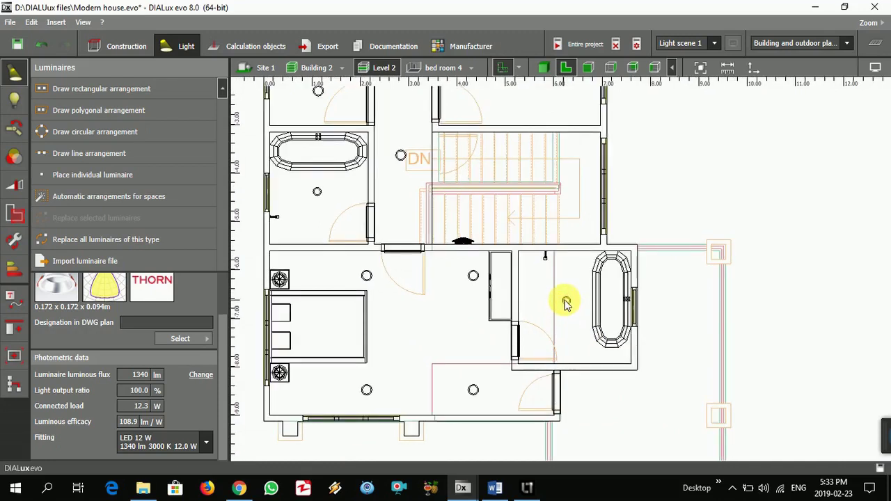
left_click(567, 303)
key("Escape")
left_click(76, 153)
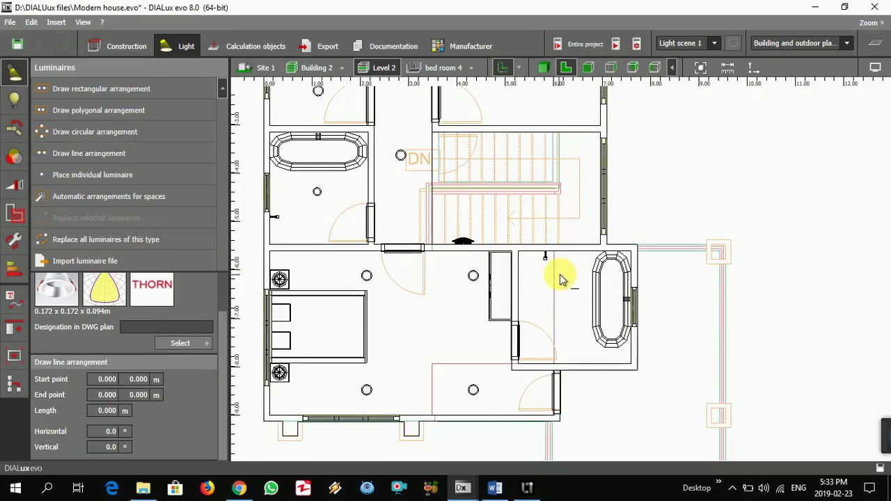
left_click(561, 274)
left_click(560, 334)
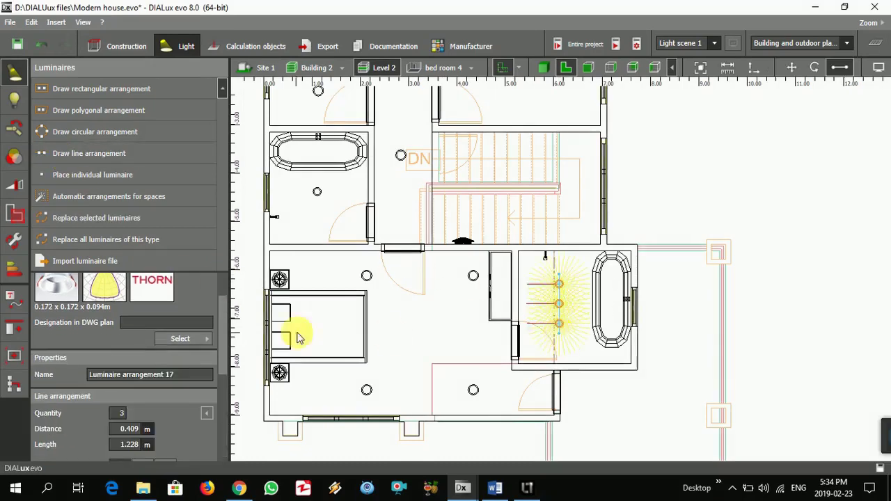
left_click(122, 413)
type("2")
key("Return")
- Replace the upper bathroom's downlight with a row of three luminaires and start the calculation
scroll(142, 376, "down", 4)
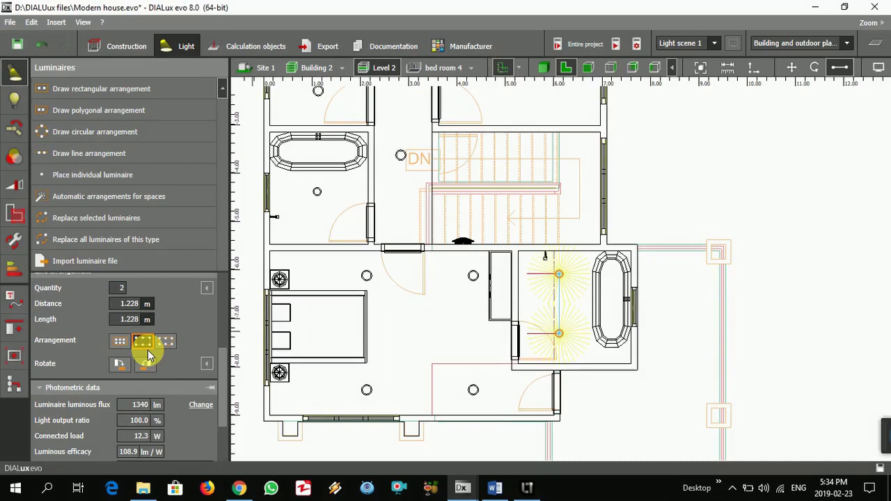
left_click(317, 192)
scroll(348, 232, "up", 4)
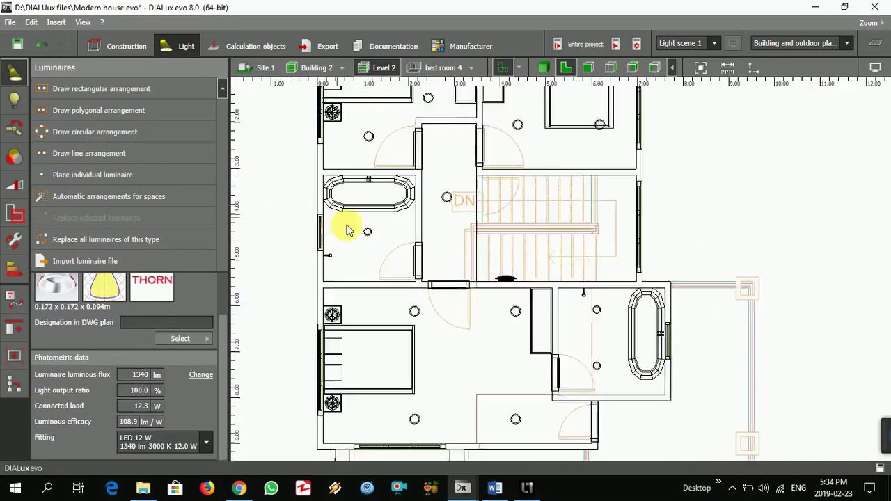
left_click(89, 153)
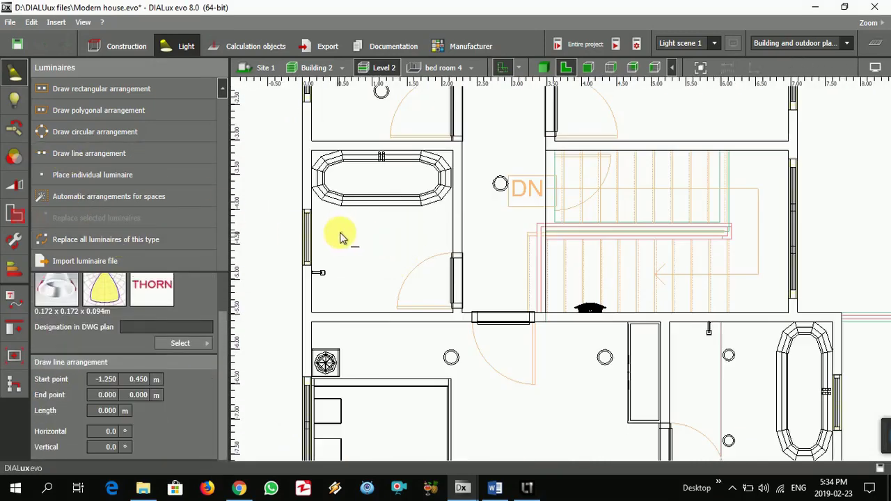
left_click(341, 233)
left_click(422, 233)
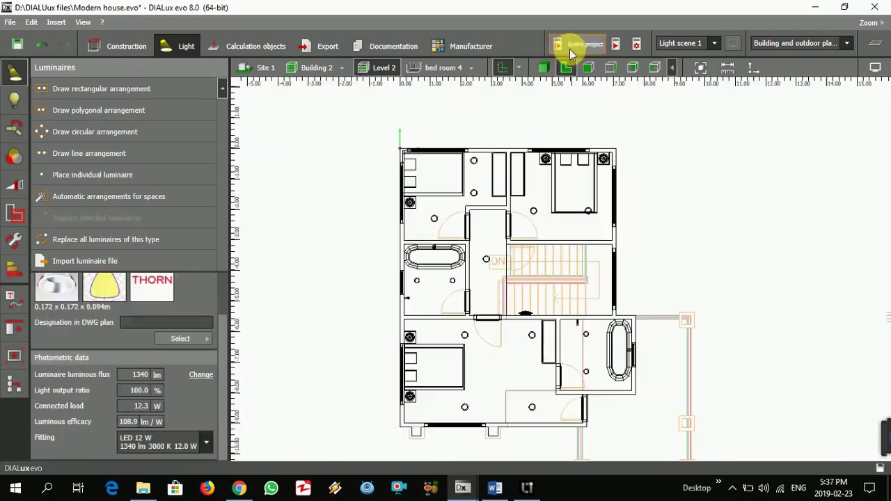
left_click(568, 45)
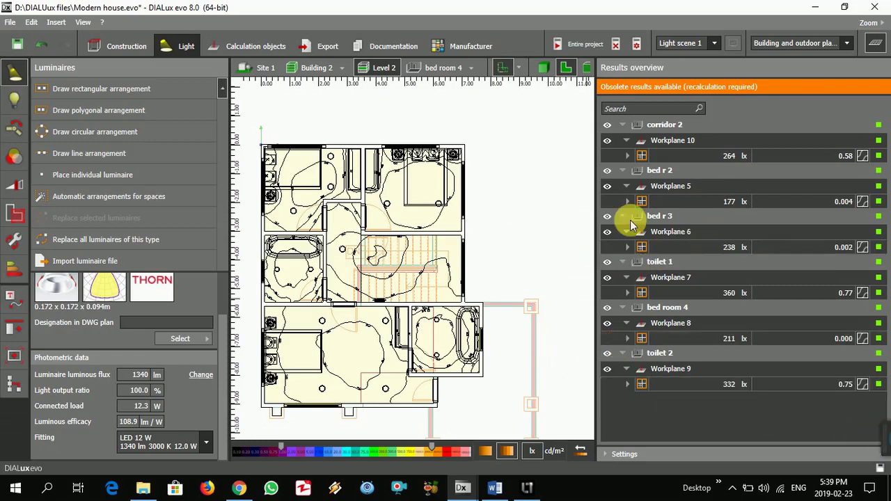
- Show Level 2 in 3D, zoomed out and orbited to an angled whole-floor overview
left_click(876, 43)
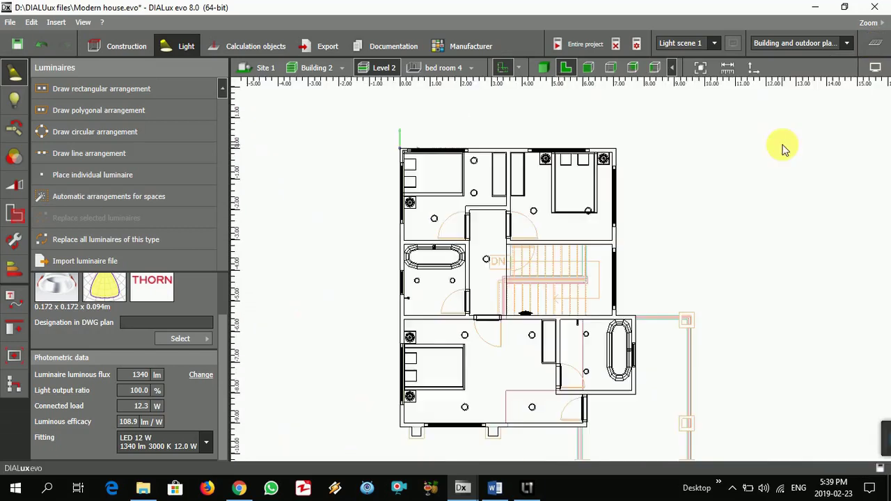
left_click(543, 67)
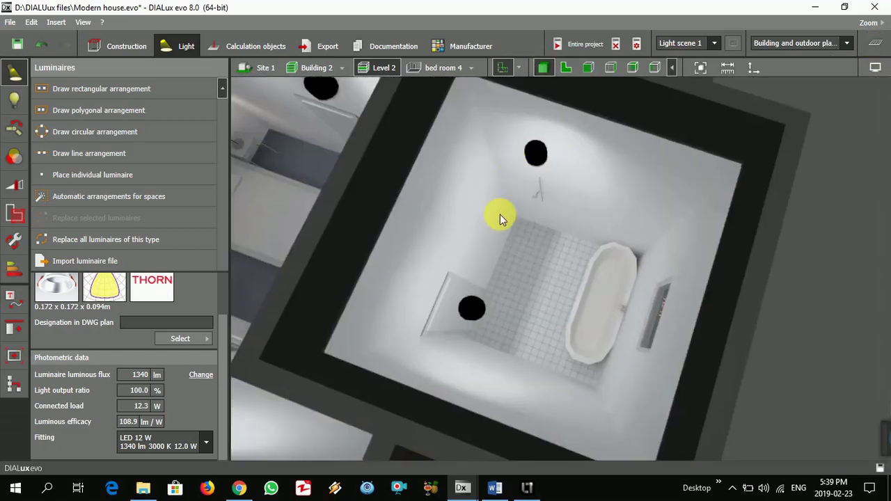
scroll(497, 214, "down", 3)
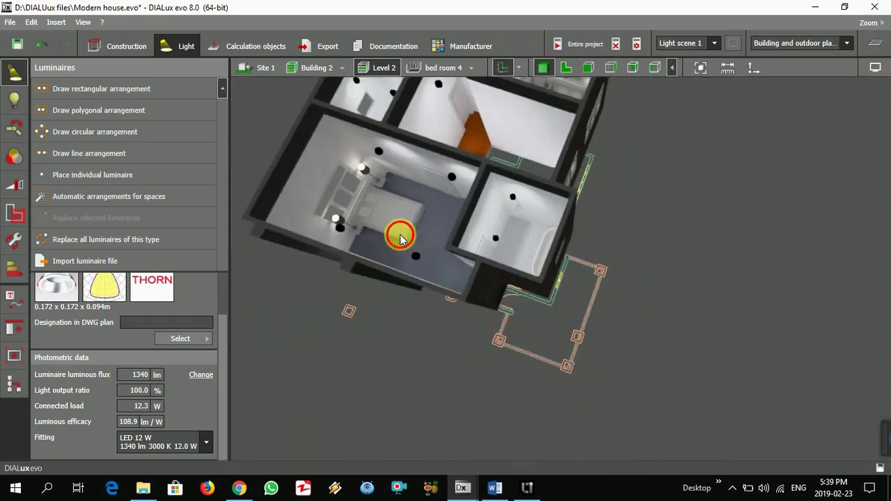
left_click_drag(401, 238, 547, 225)
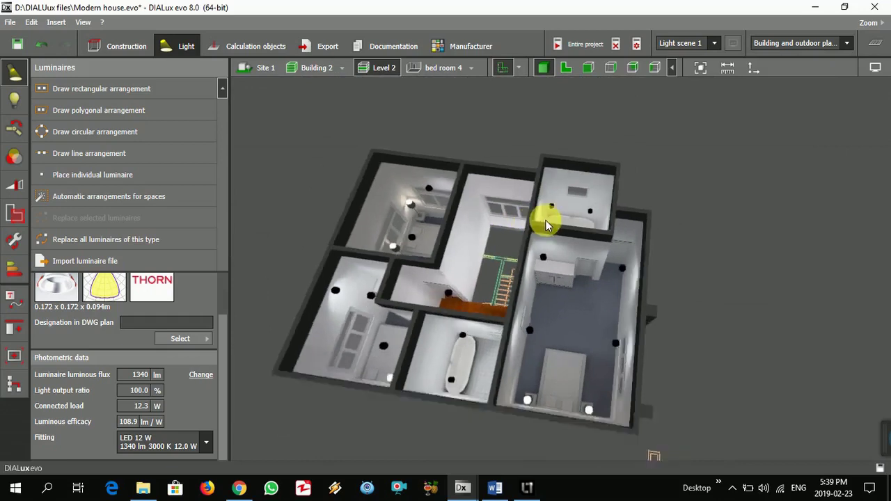
scroll(545, 224, "down", 2)
scroll(450, 277, "up", 4)
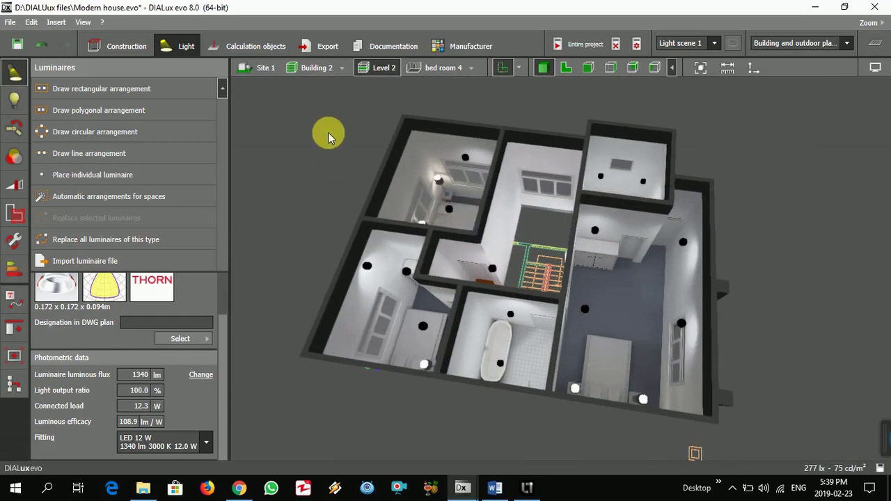
left_click(320, 47)
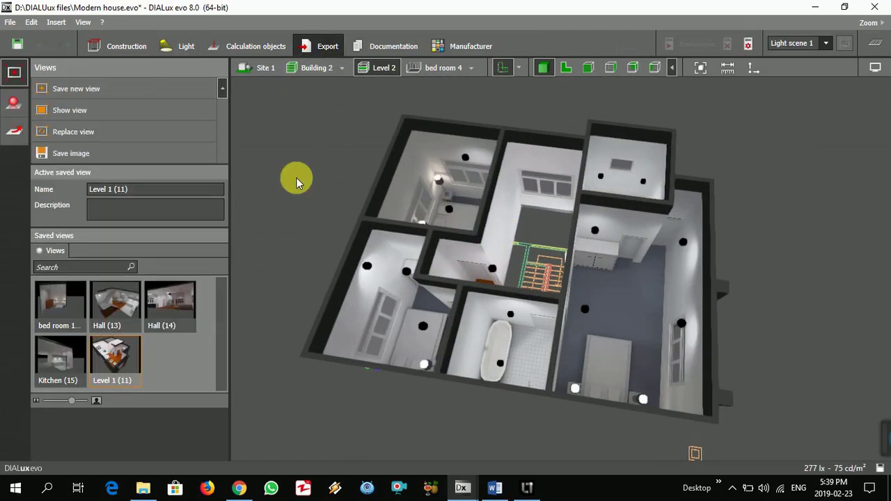
- Save the view as Level 2 (16) and export it as Level 2.jpg to the pictures folder
left_click(93, 85)
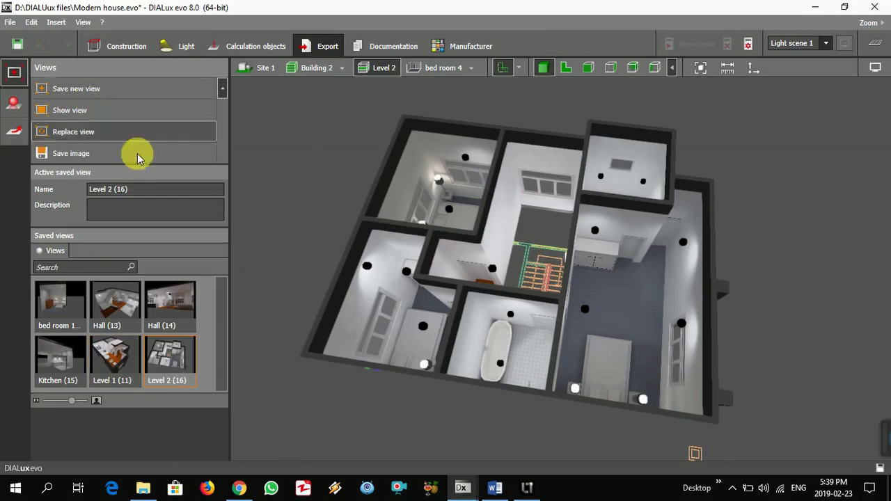
left_click(122, 112)
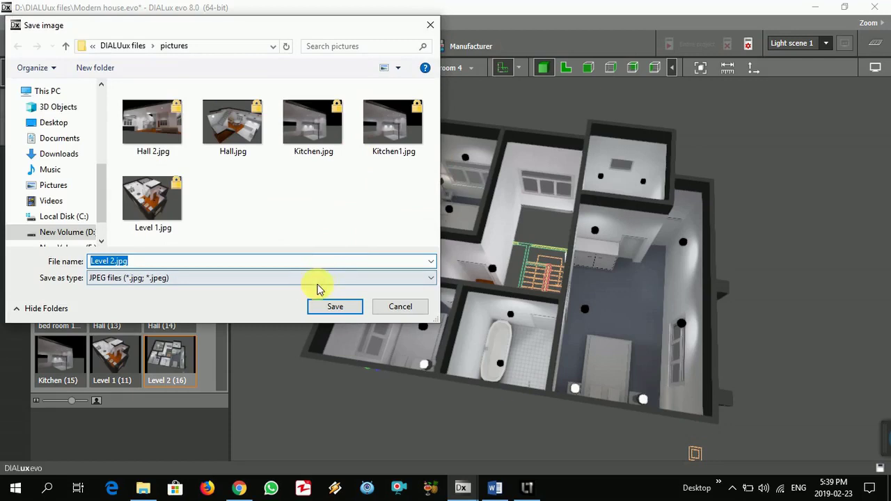
left_click(329, 307)
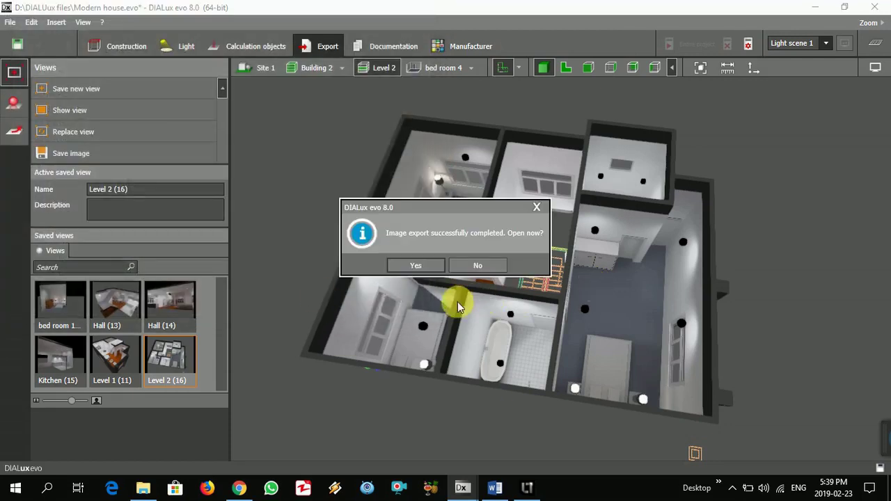
left_click(465, 265)
- Orbit the house round to an angled corner view
right_click_drag(417, 316, 558, 330)
scroll(557, 331, "down", 5)
right_click_drag(590, 293, 632, 255)
scroll(564, 274, "up", 5)
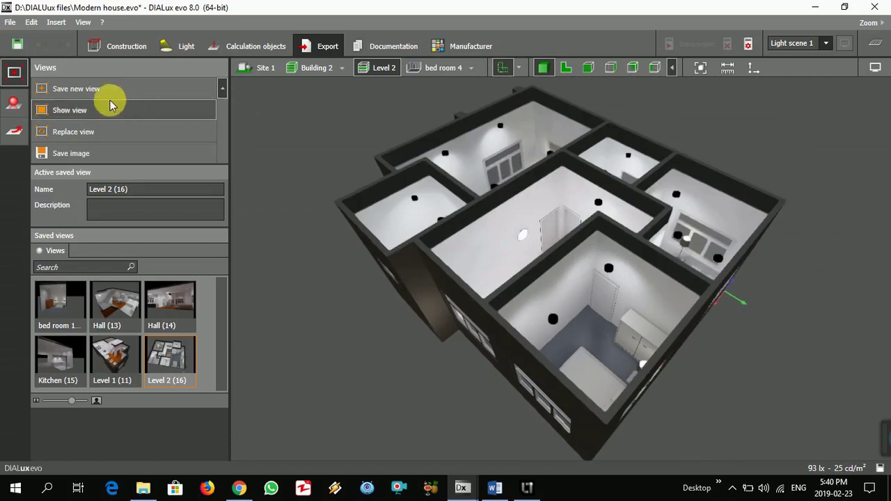
- Save the angled corner view as the new view Level 2 (17)
left_click(92, 88)
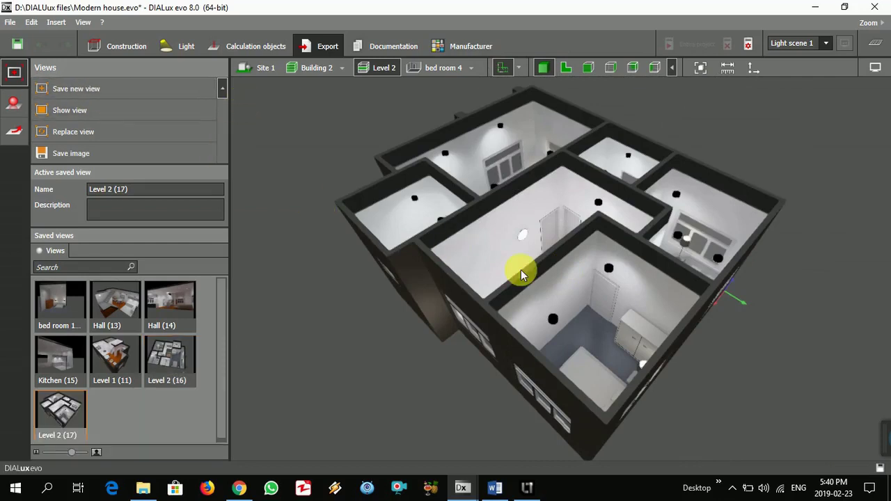